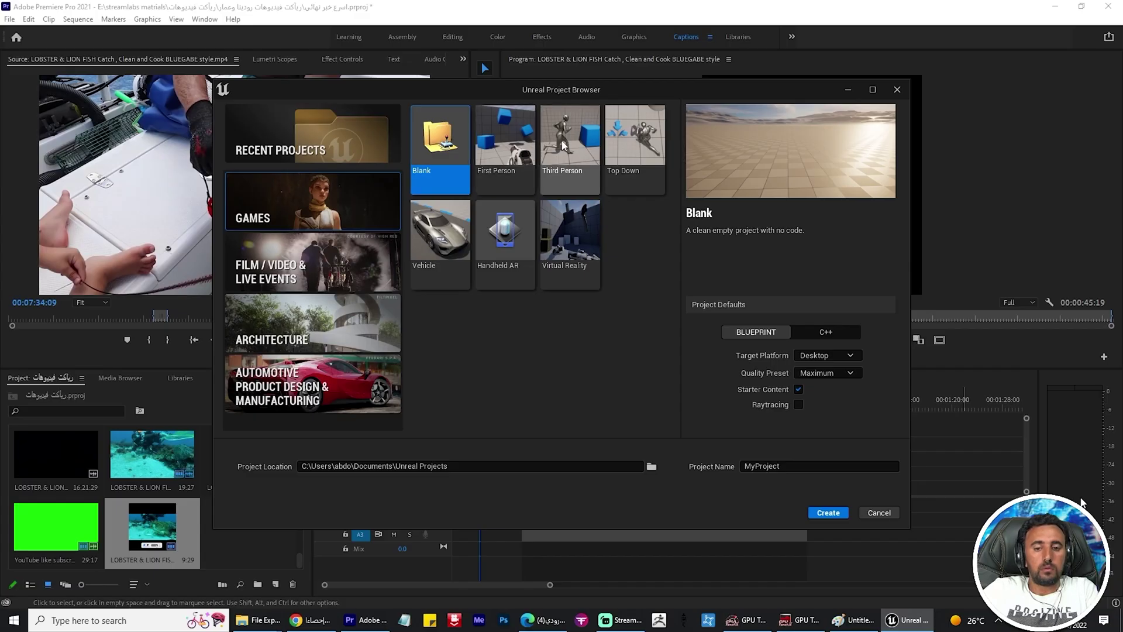
# - Choose the Third Person game template, enable Raytracing, and start editing the name of the new project
pyautogui.click(572, 133)
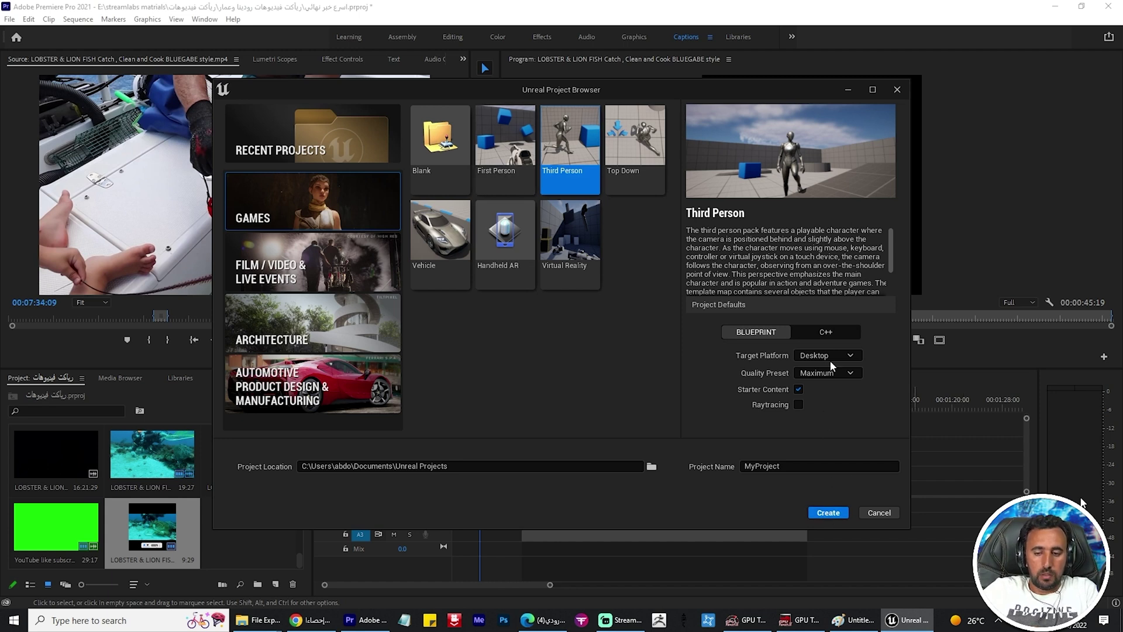
pyautogui.click(795, 404)
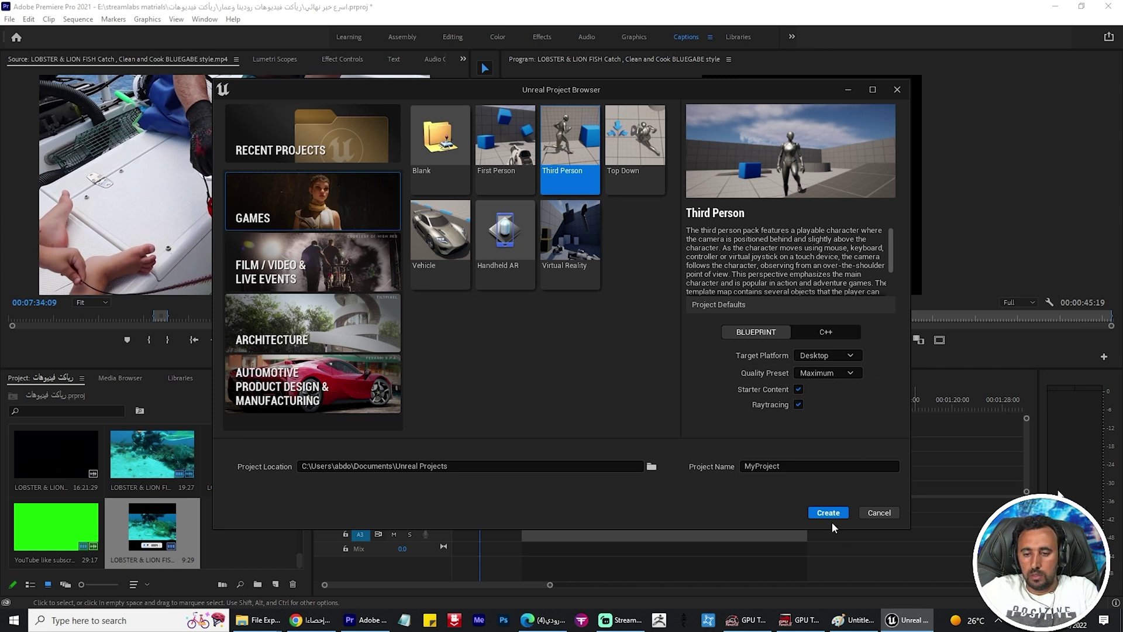
pyautogui.click(745, 468)
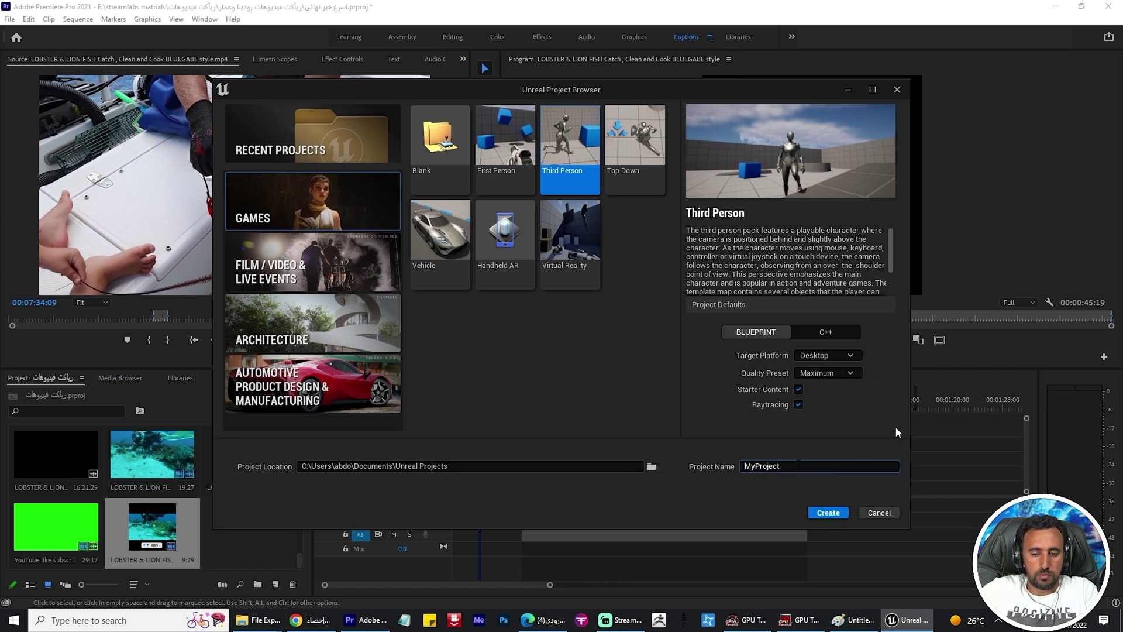
pyautogui.click(872, 90)
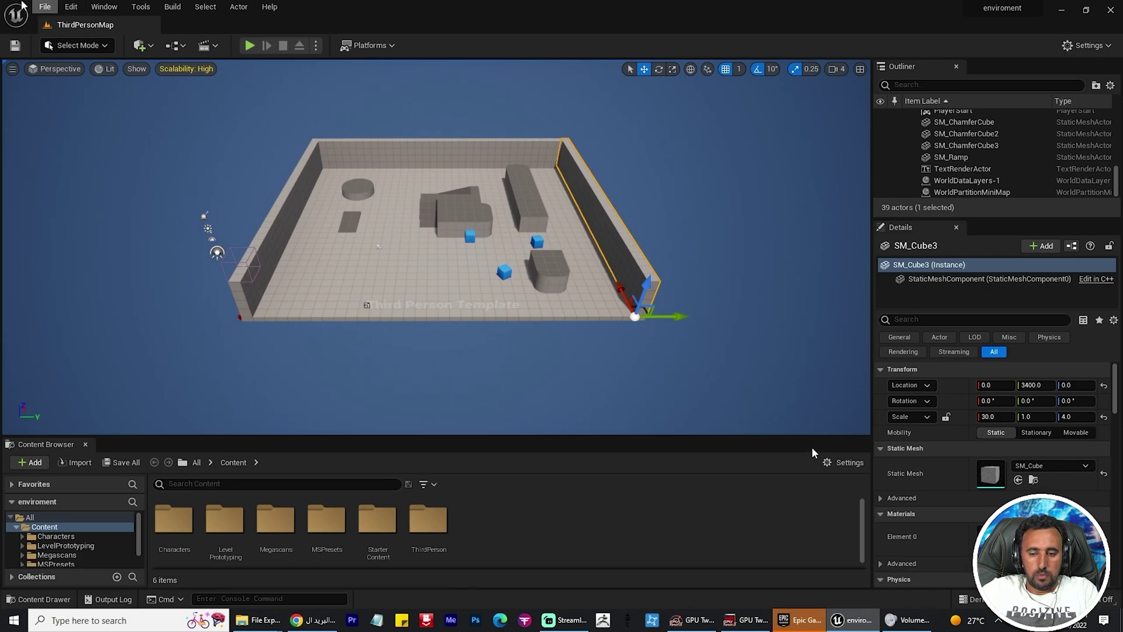
# - Create a new level from the Basic template, saving the pending SM_Cube5 changes of the current map
pyautogui.click(45, 8)
pyautogui.click(69, 38)
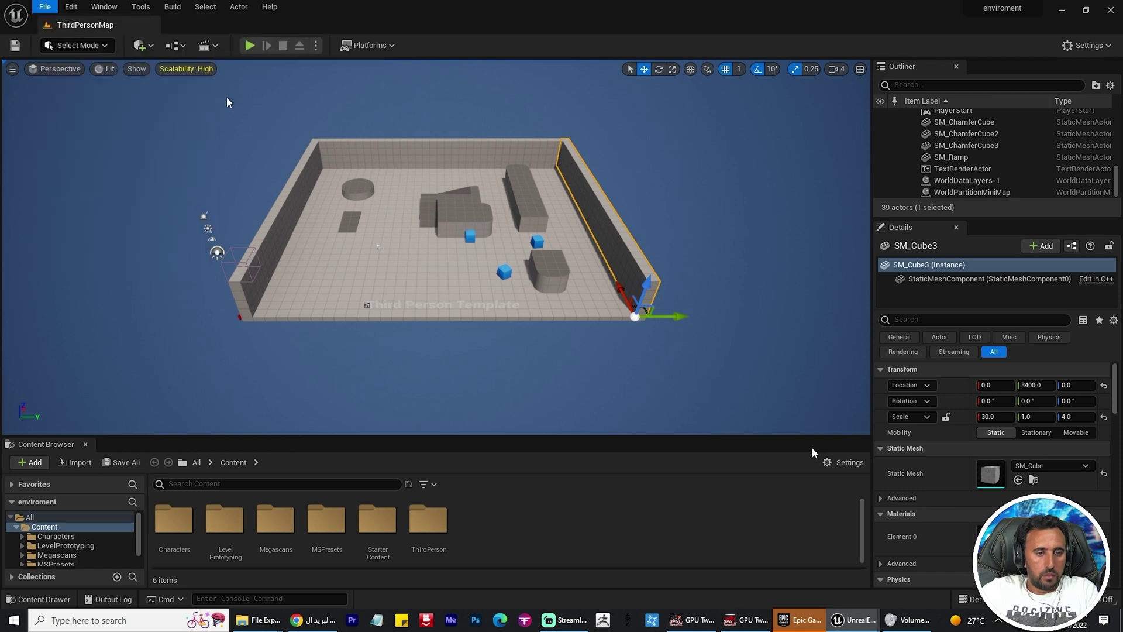
pyautogui.click(568, 228)
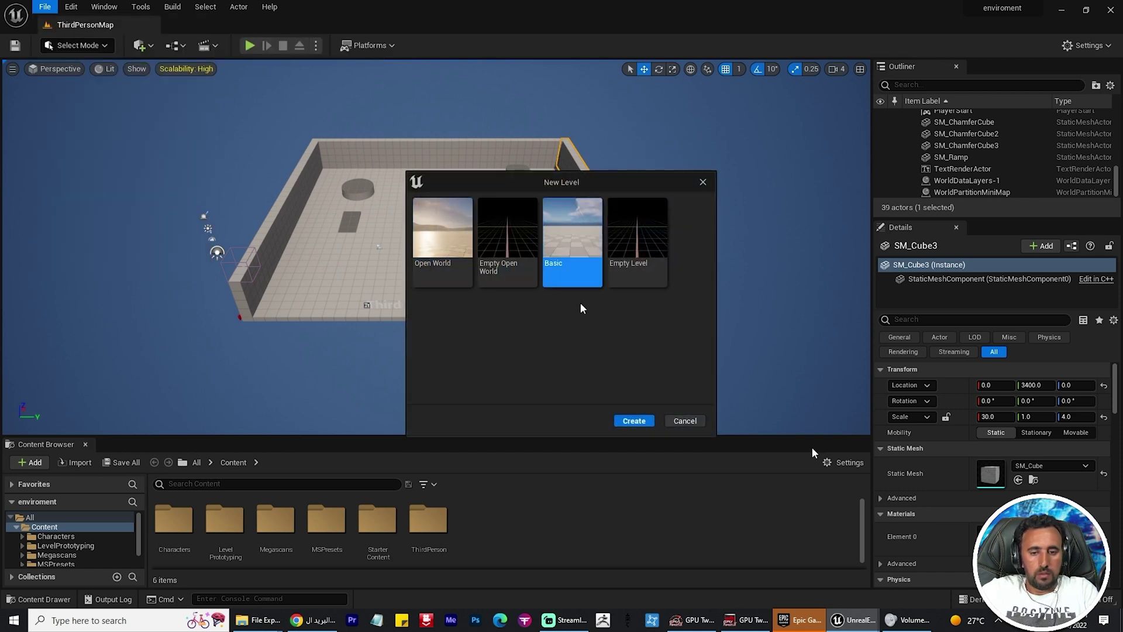
pyautogui.click(639, 421)
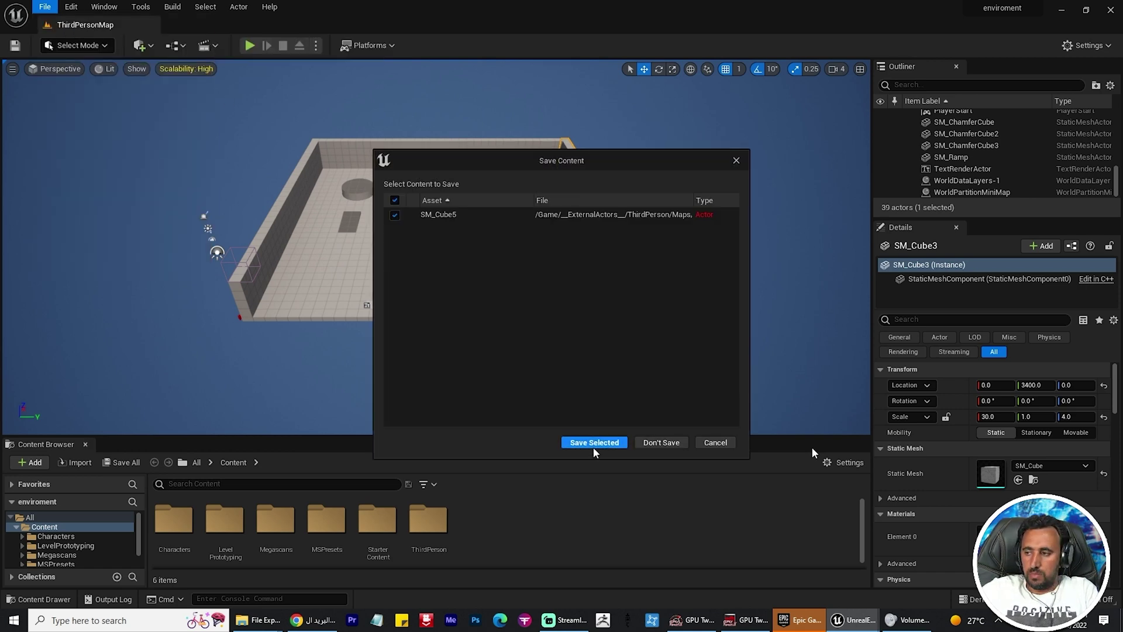
pyautogui.click(594, 444)
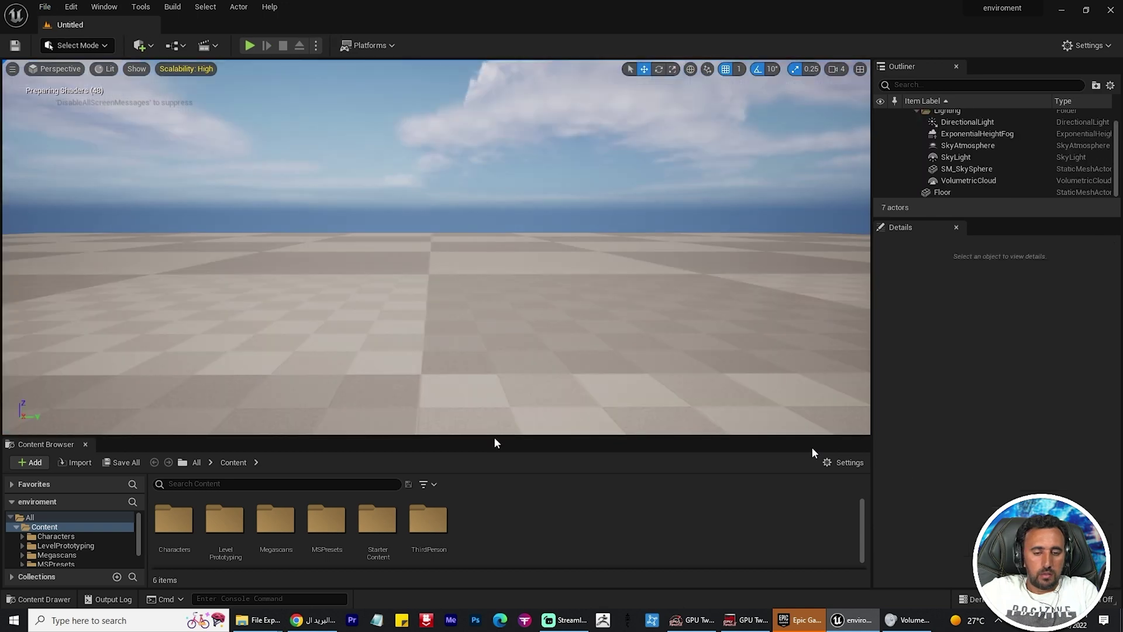
# - Enlarge the Content Browser area and survey the whole floor of the new level from a raised, more distant viewpoint
pyautogui.moveTo(494, 439); pyautogui.dragTo(496, 386)
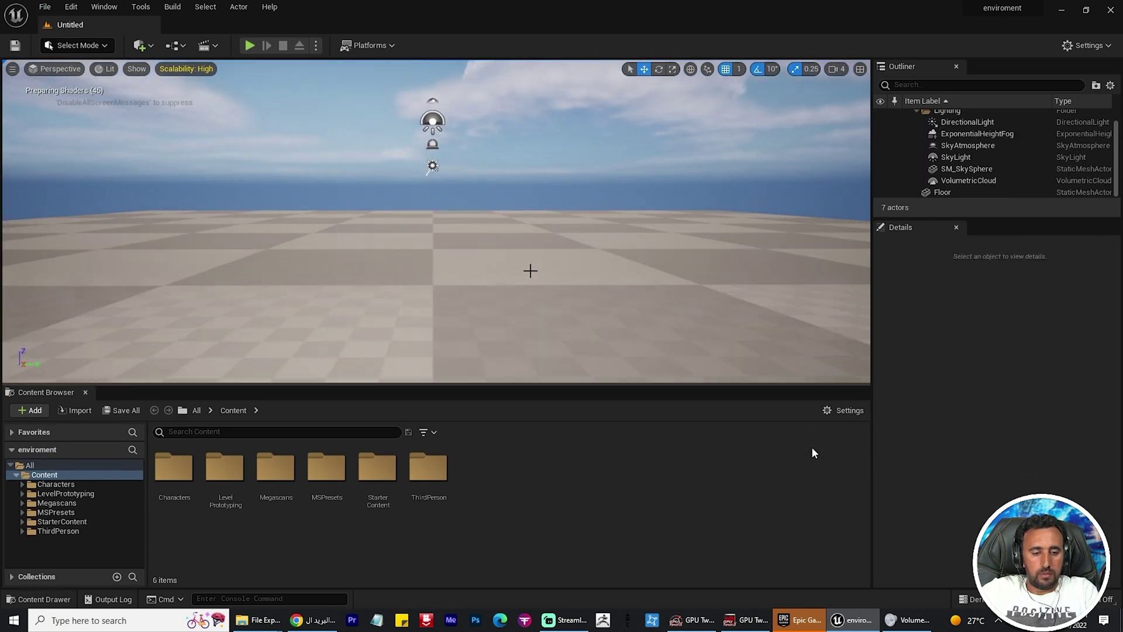
pyautogui.scroll(-4, 530, 273)
pyautogui.keyDown('alt'); pyautogui.moveTo(500, 298); pyautogui.dragTo(605, 315); pyautogui.keyUp('alt')
pyautogui.scroll(-2, 500, 298)
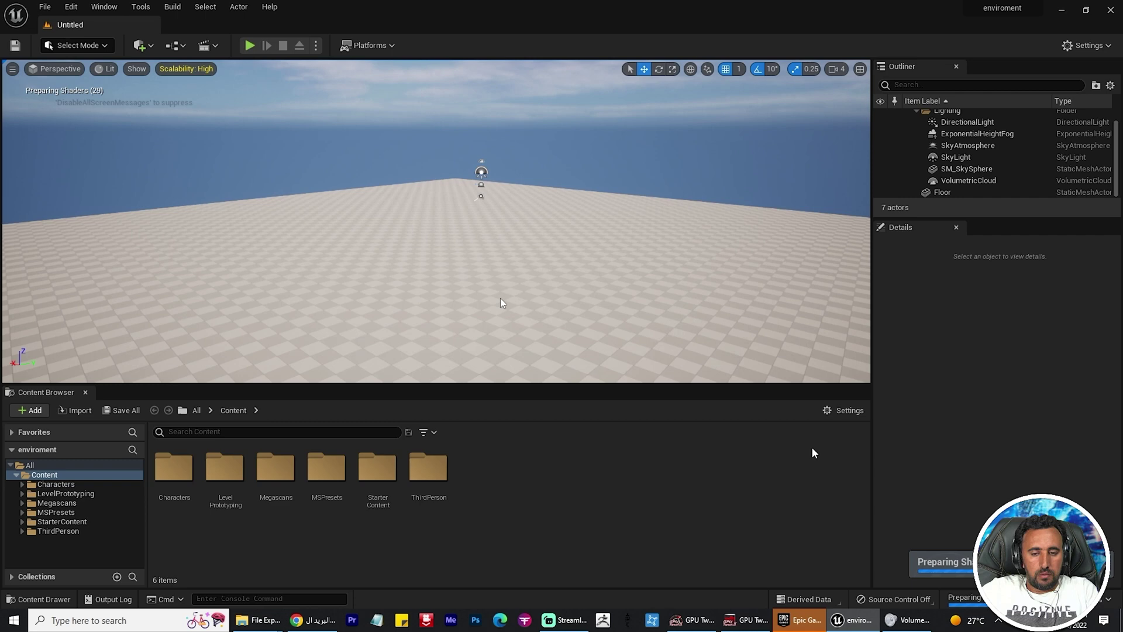
pyautogui.scroll(-3, 526, 280)
pyautogui.keyDown('alt'); pyautogui.moveTo(521, 266); pyautogui.dragTo(374, 316); pyautogui.keyUp('alt')
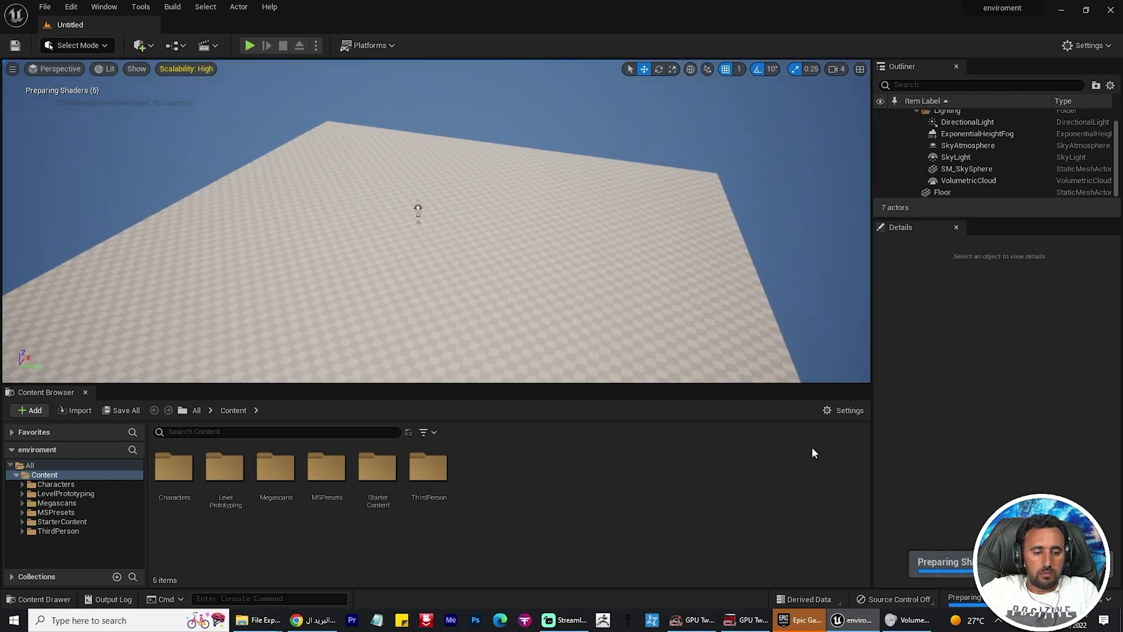
pyautogui.keyDown('alt'); pyautogui.moveTo(436, 245); pyautogui.dragTo(492, 246); pyautogui.keyUp('alt')
pyautogui.moveTo(589, 266); pyautogui.dragTo(547, 254, button='right')
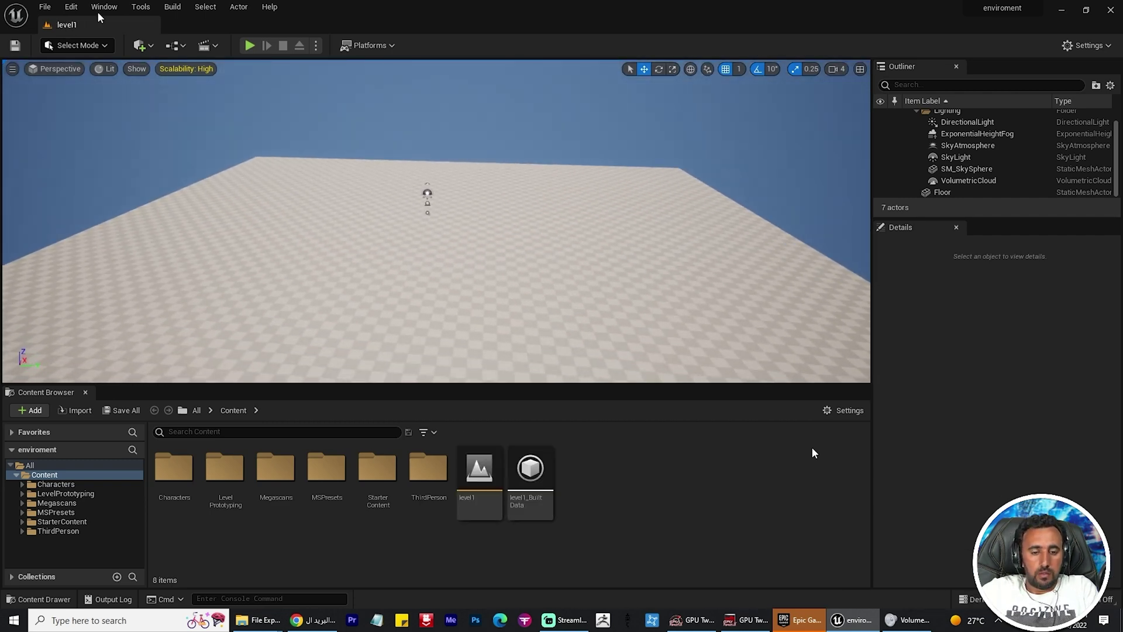
# - Open Quixel Bridge and show its 3D Assets category
pyautogui.click(101, 8)
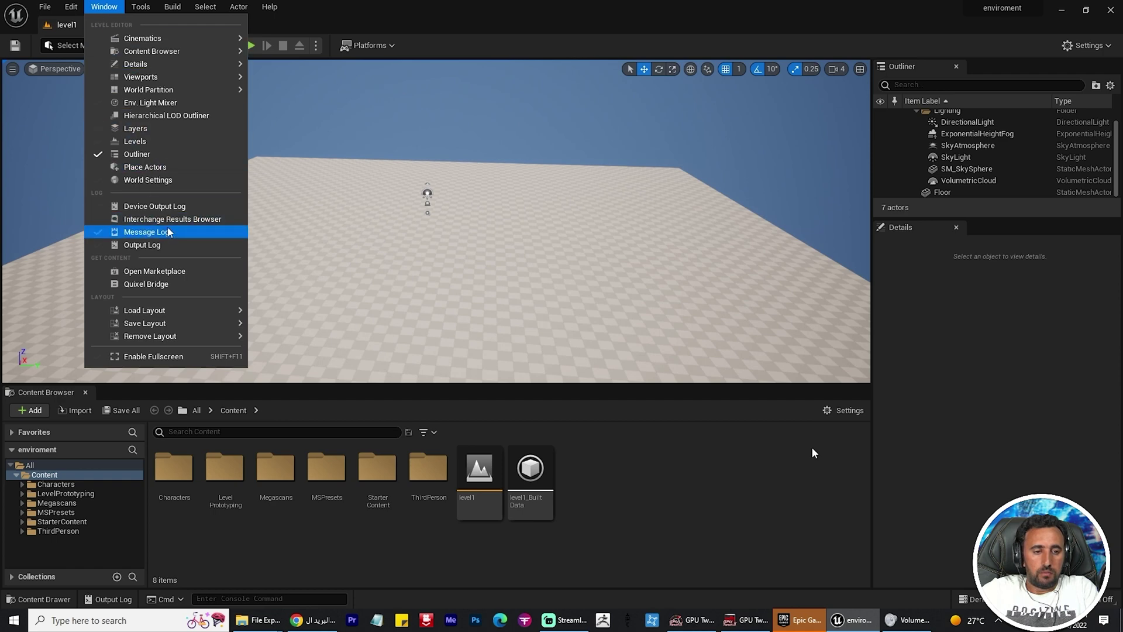
pyautogui.click(168, 285)
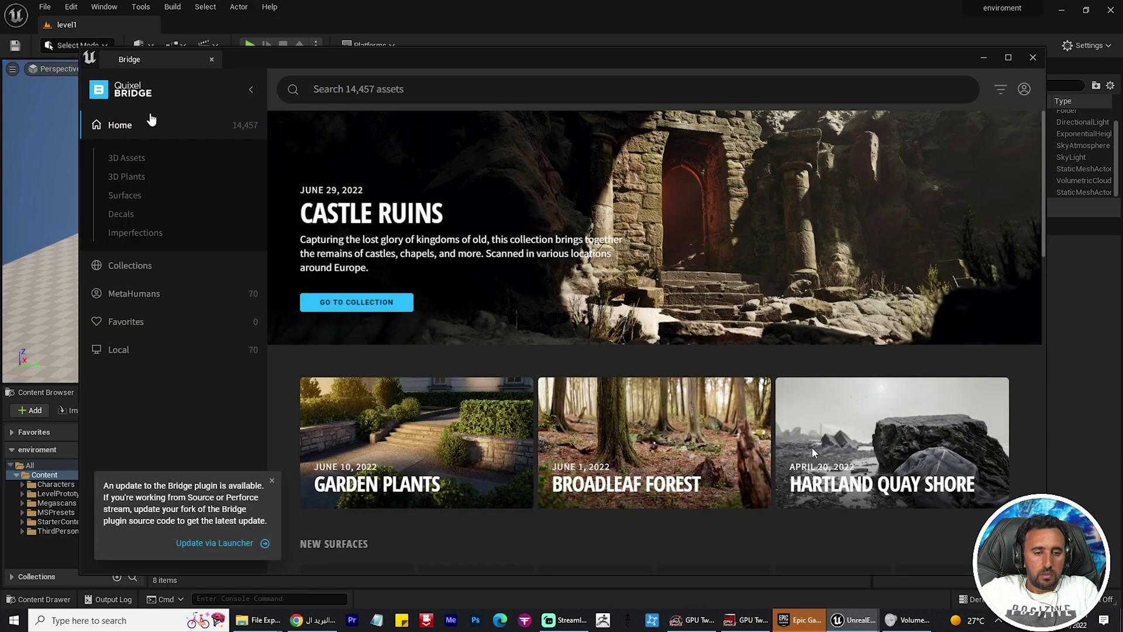
pyautogui.click(138, 183)
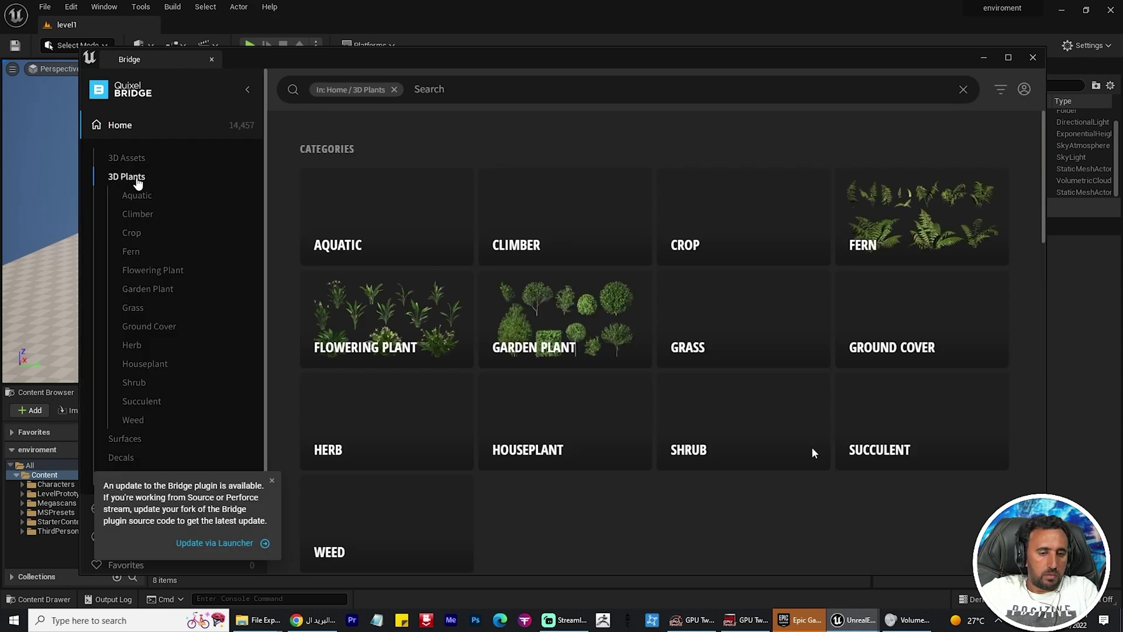
pyautogui.click(140, 164)
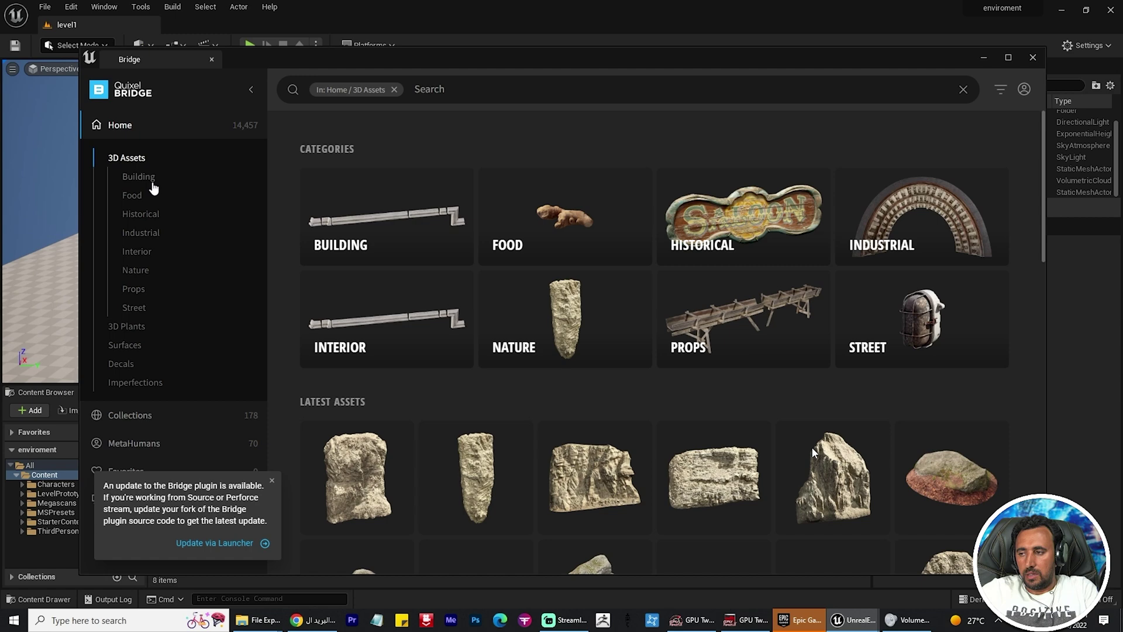
# - Look through the latest 3D assets for rocks, stones and other pieces suited to an outdoor environment
pyautogui.scroll(-10, 870, 401)
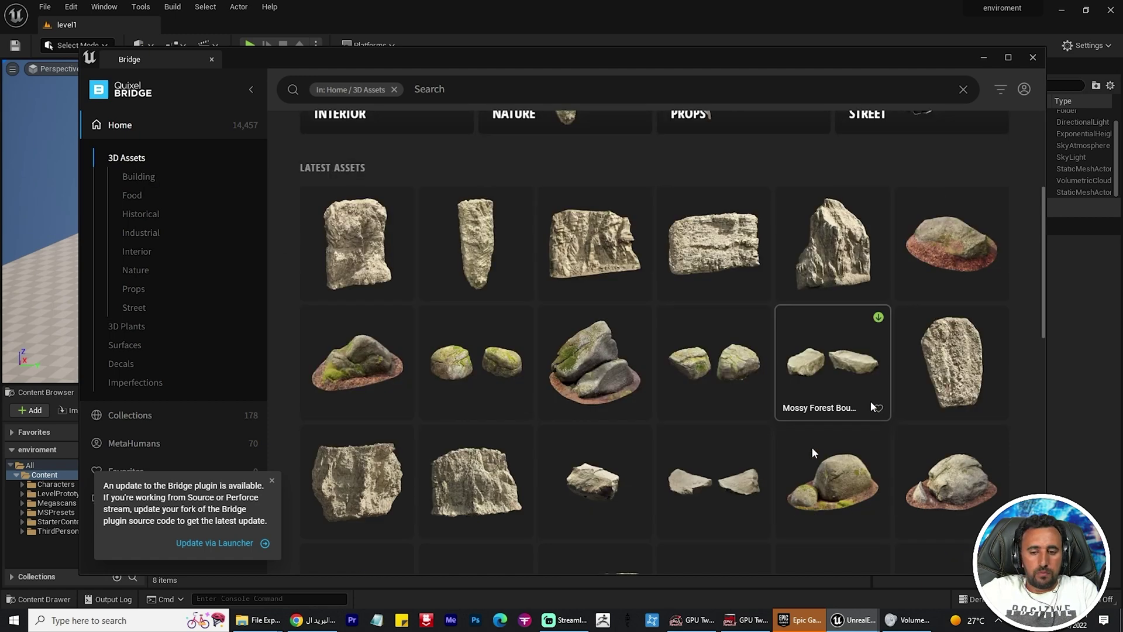
pyautogui.scroll(-7, 872, 405)
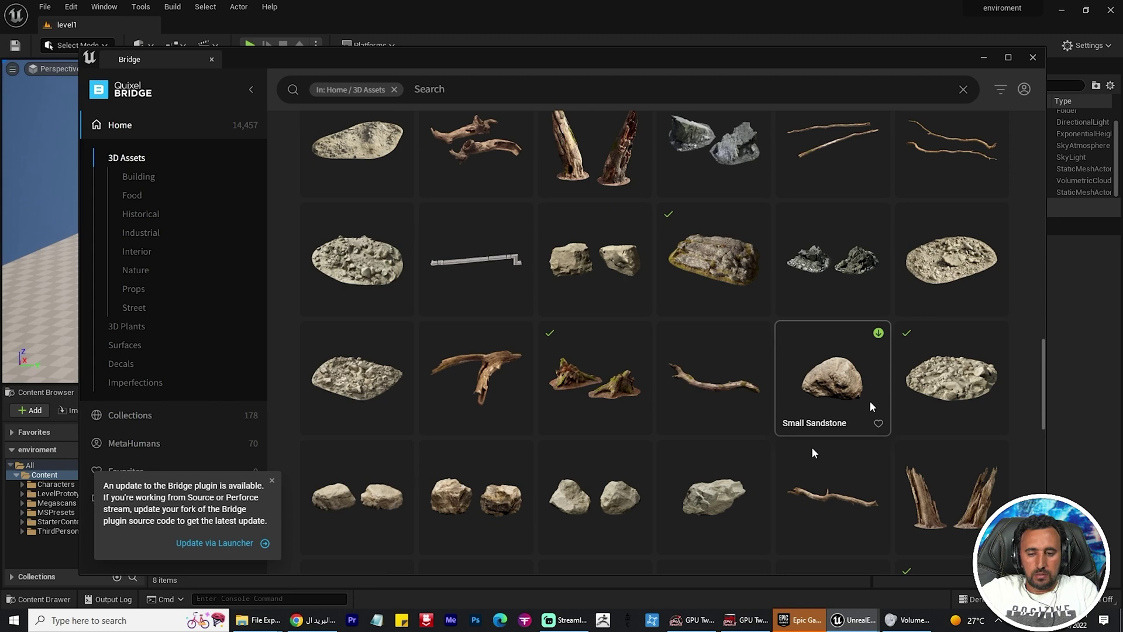
pyautogui.scroll(-2, 869, 402)
pyautogui.scroll(4, 869, 402)
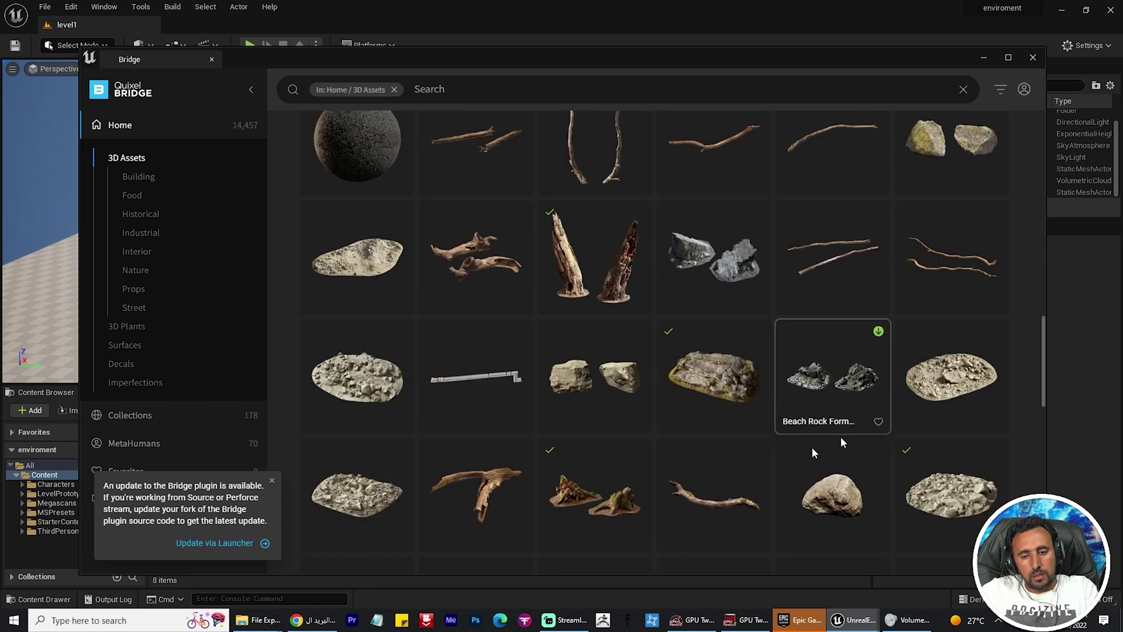
pyautogui.scroll(-3, 714, 377)
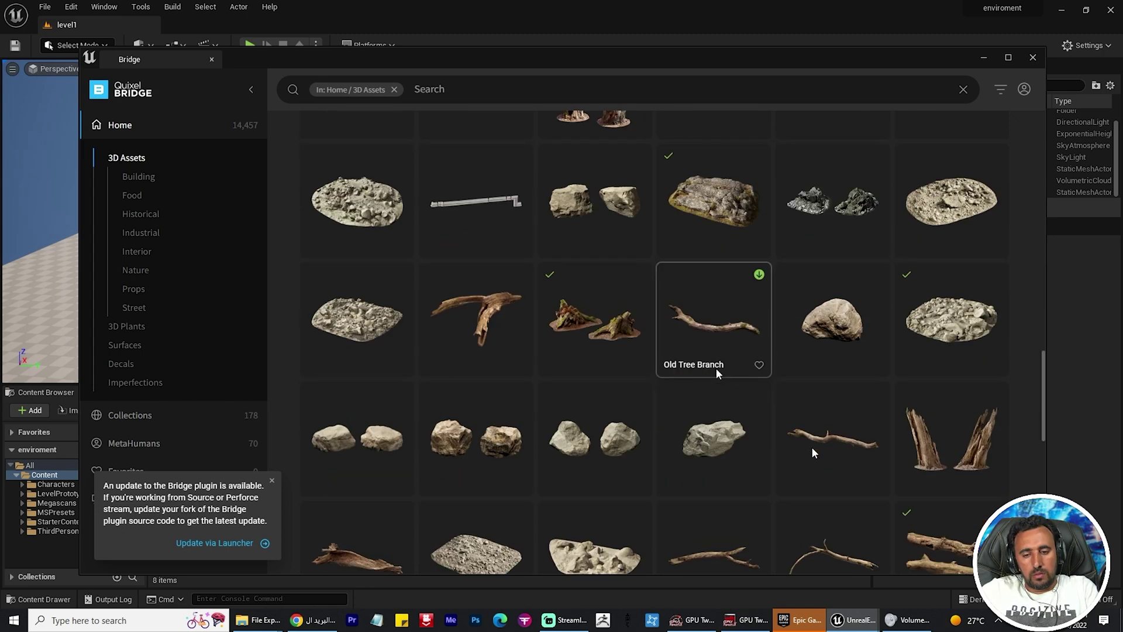
pyautogui.scroll(-4, 718, 366)
pyautogui.scroll(-2, 719, 367)
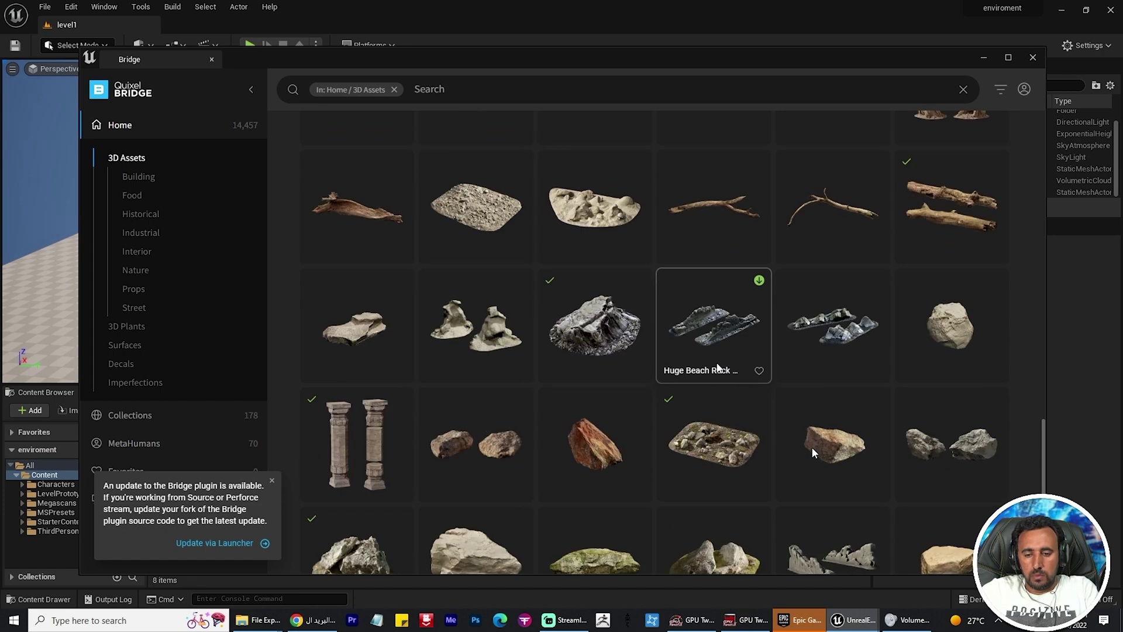
pyautogui.scroll(-3, 718, 367)
pyautogui.scroll(-3, 719, 366)
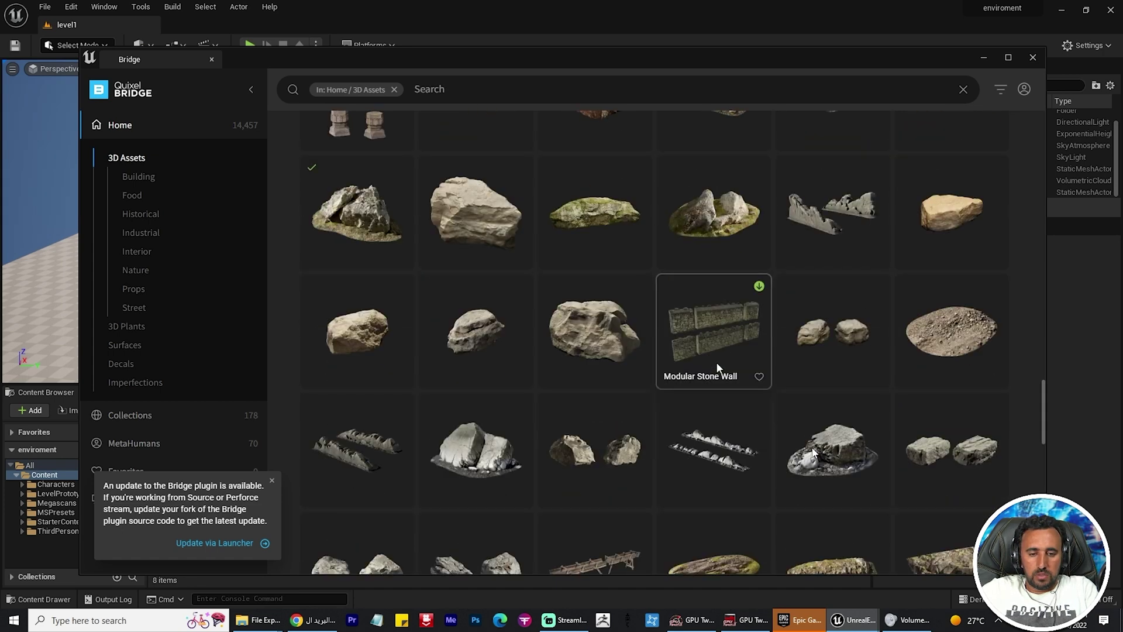
pyautogui.scroll(-3, 719, 367)
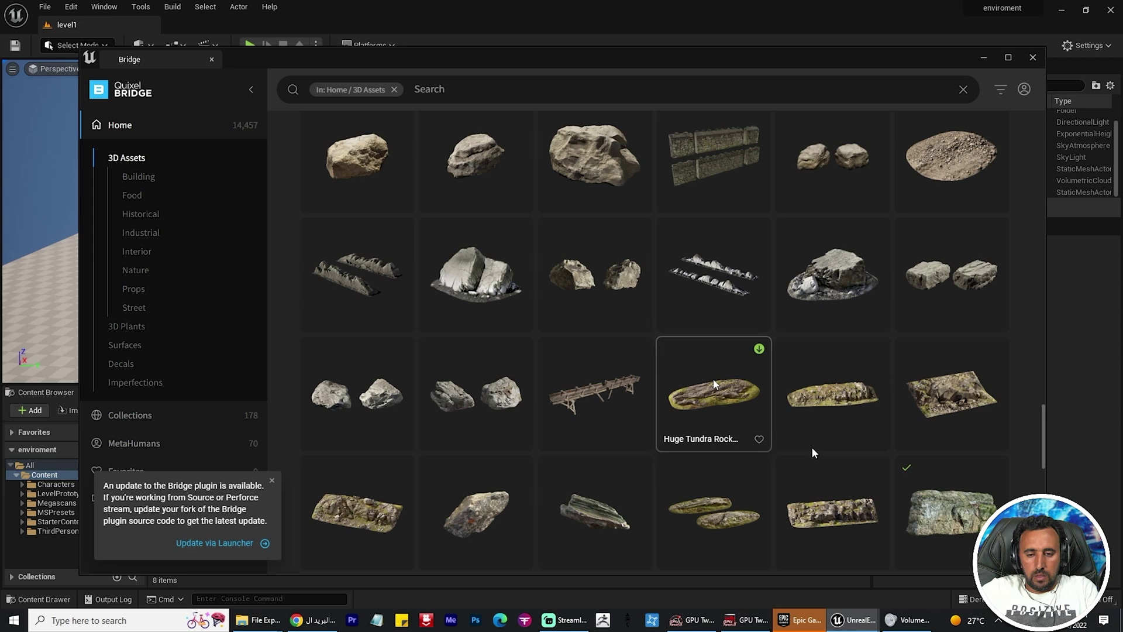
pyautogui.scroll(-2, 713, 383)
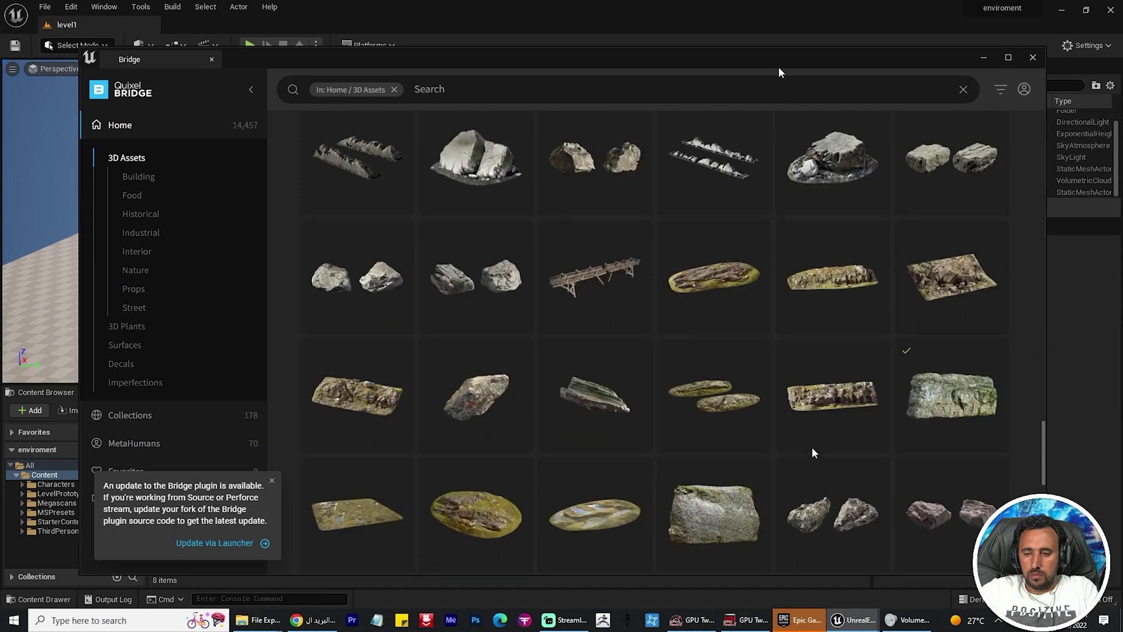
# - Move the Bridge window aside and add the Forest Rock Wall and the Tundra Mossy Boulder to the level floor
pyautogui.moveTo(780, 72); pyautogui.dragTo(232, 70)
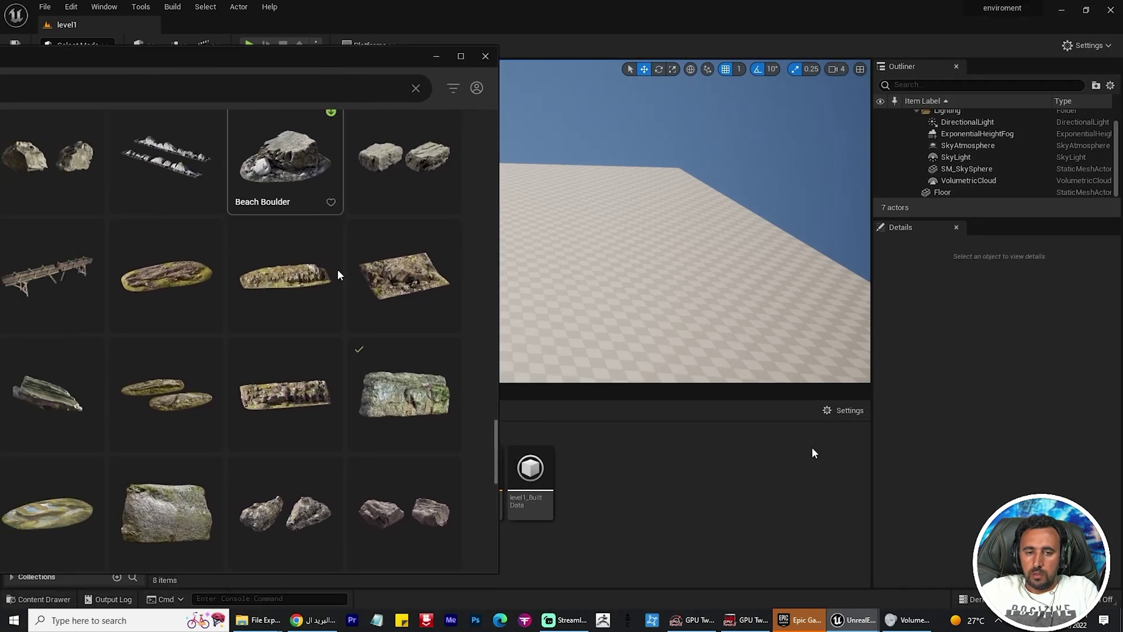
pyautogui.moveTo(587, 284); pyautogui.dragTo(587, 283)
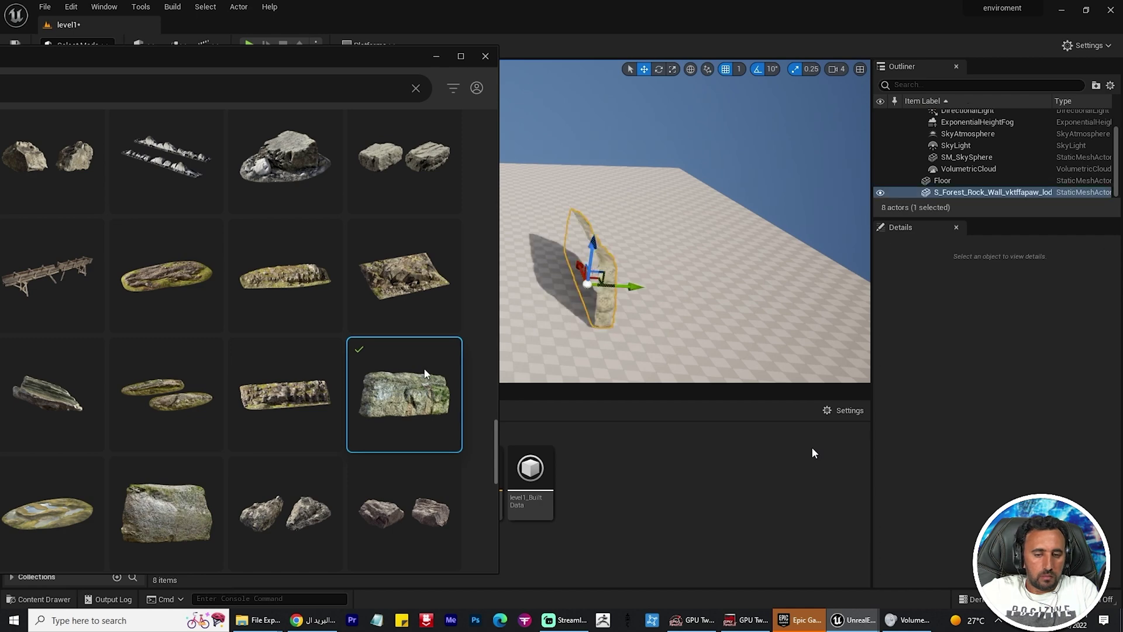
pyautogui.scroll(-8, 309, 374)
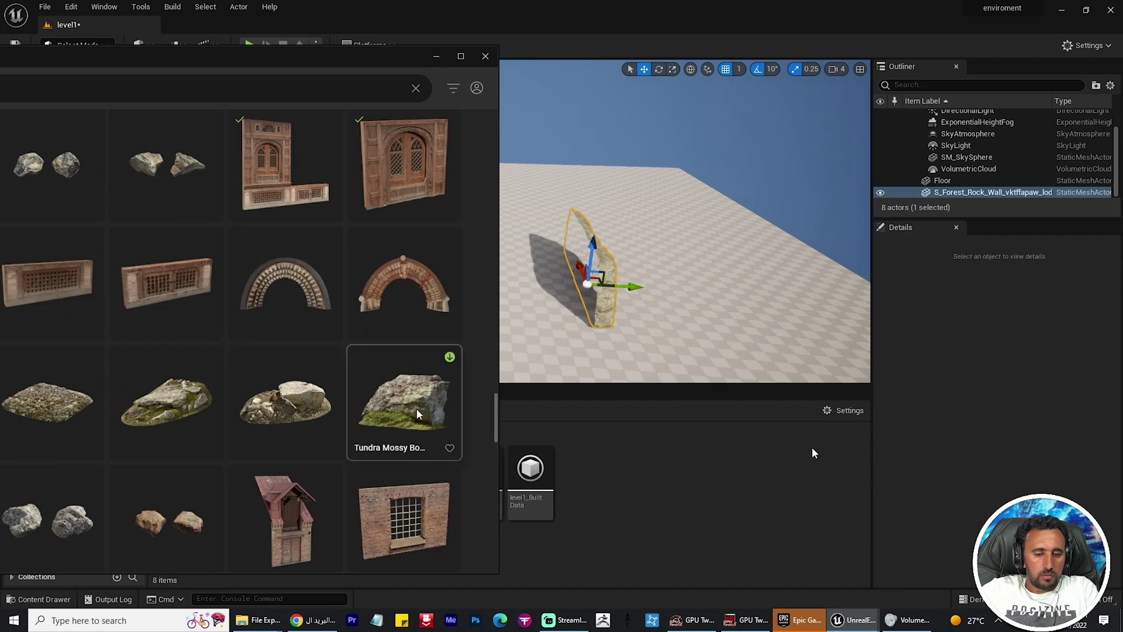
pyautogui.moveTo(671, 285); pyautogui.dragTo(676, 254)
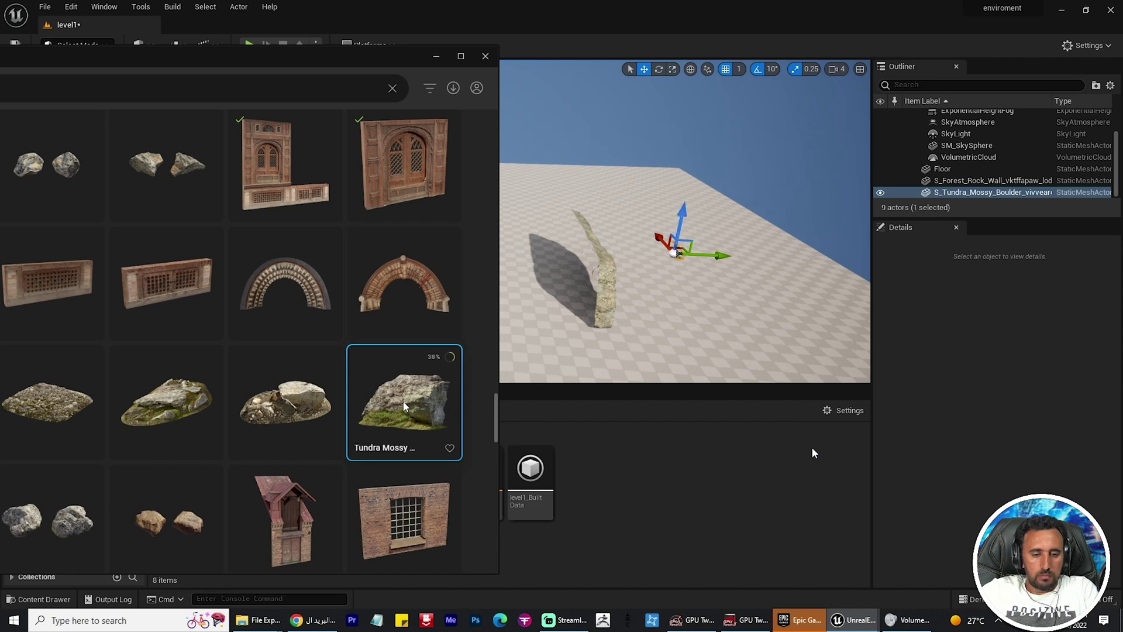
pyautogui.click(681, 301)
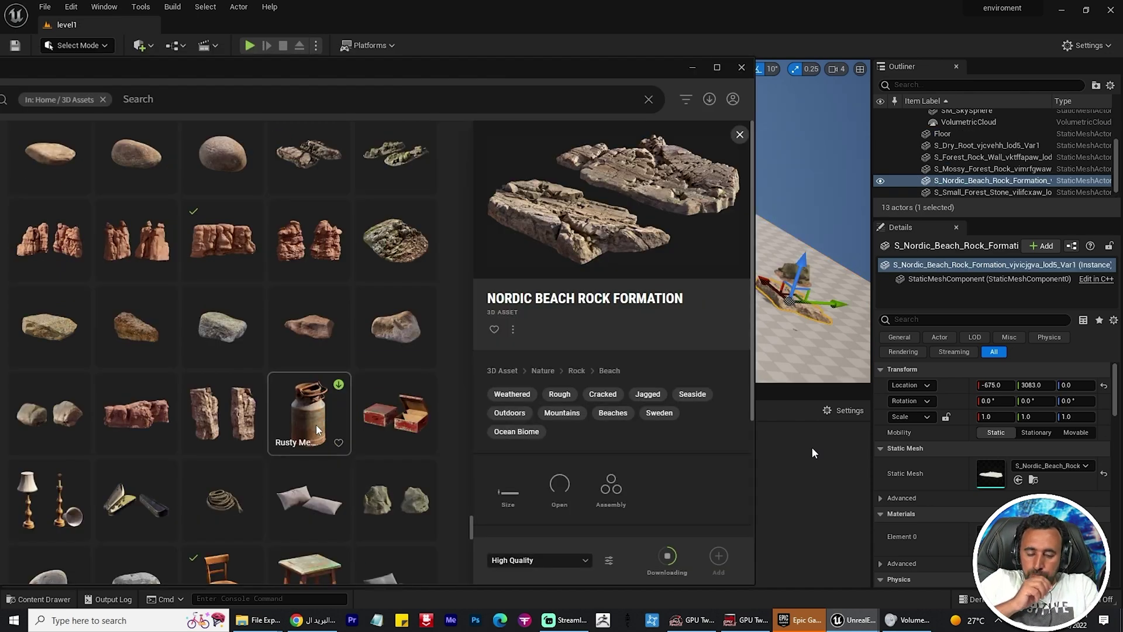
# - Browse further down the 3D assets for more props and rock formations
pyautogui.scroll(-3, 166, 390)
pyautogui.scroll(-2, 321, 410)
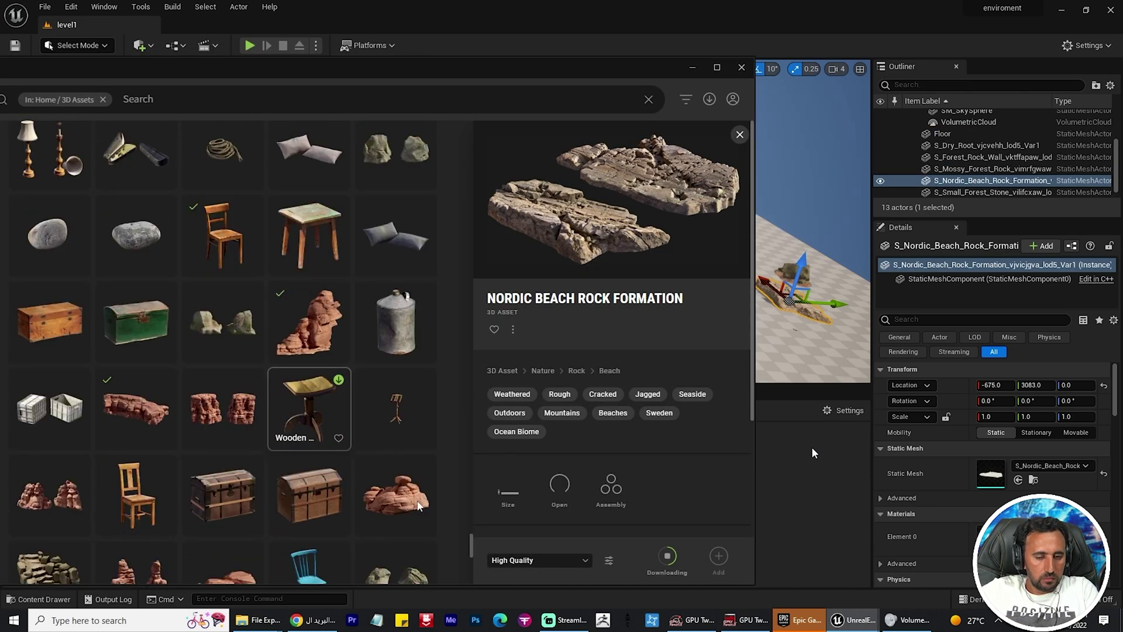
pyautogui.scroll(-3, 345, 465)
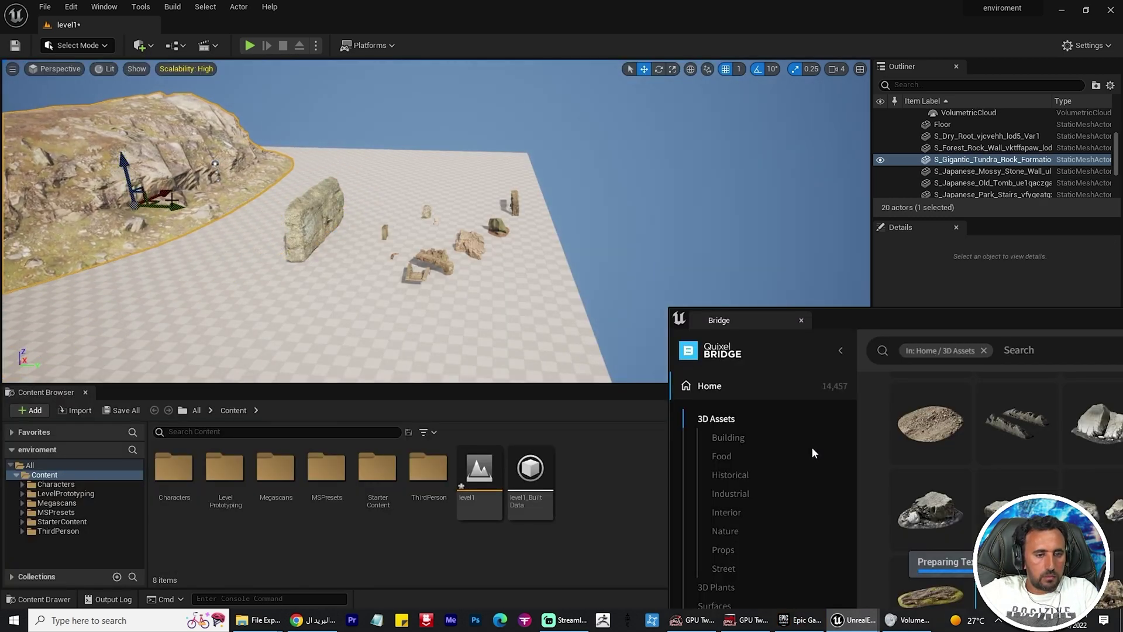
# - Shift the gigantic tundra rock formation away from the rock wall and position the Japanese Old Tomb against its cliff face
pyautogui.moveTo(177, 208); pyautogui.dragTo(78, 163)
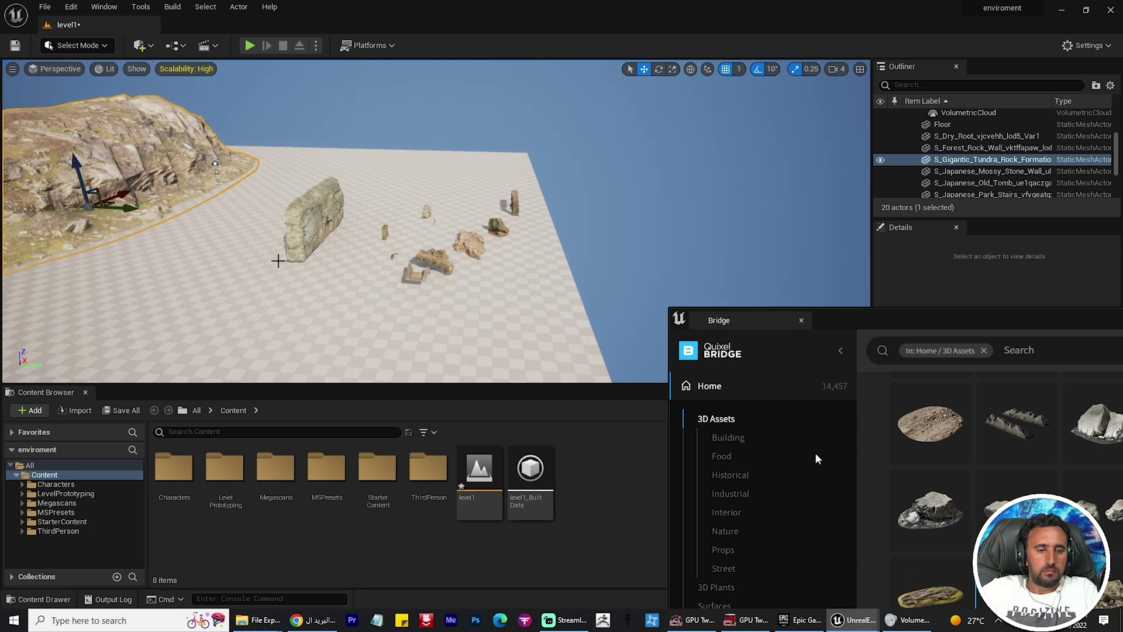
pyautogui.press('f')
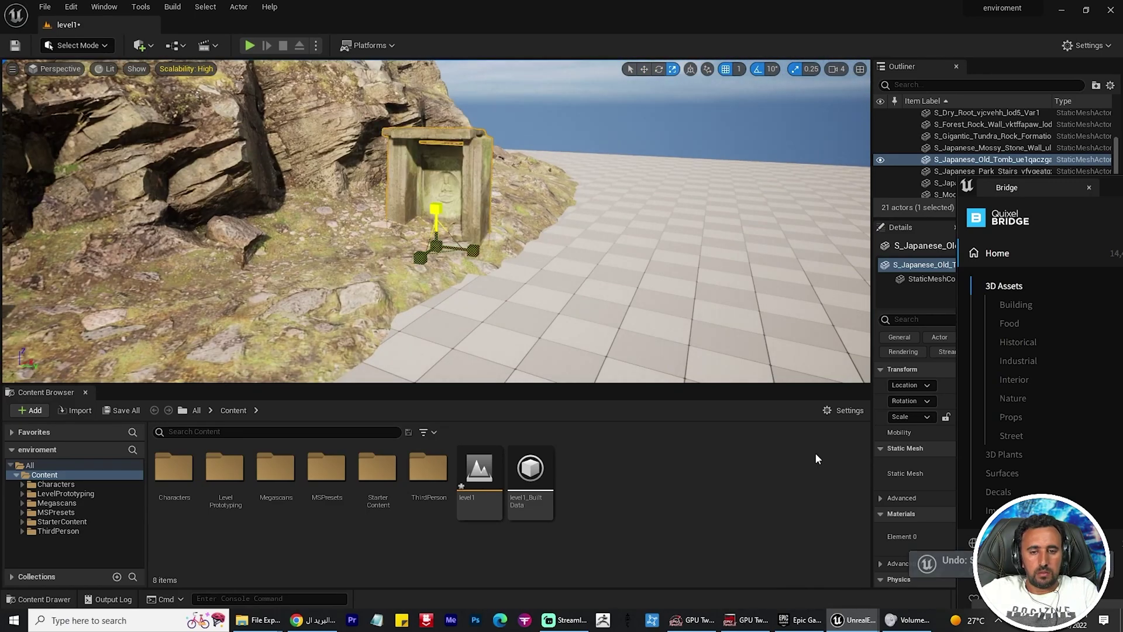
pyautogui.press('w')
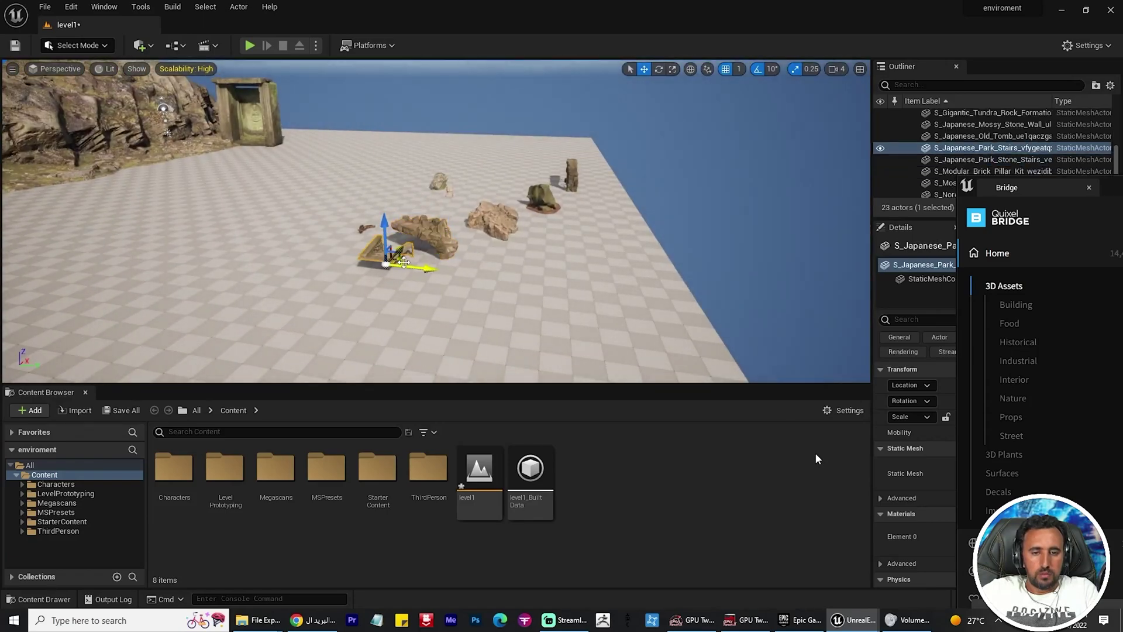
# - Enlarge the Japanese park stairs and fit them in front of the old tomb's entrance
pyautogui.press('r')
pyautogui.press('f')
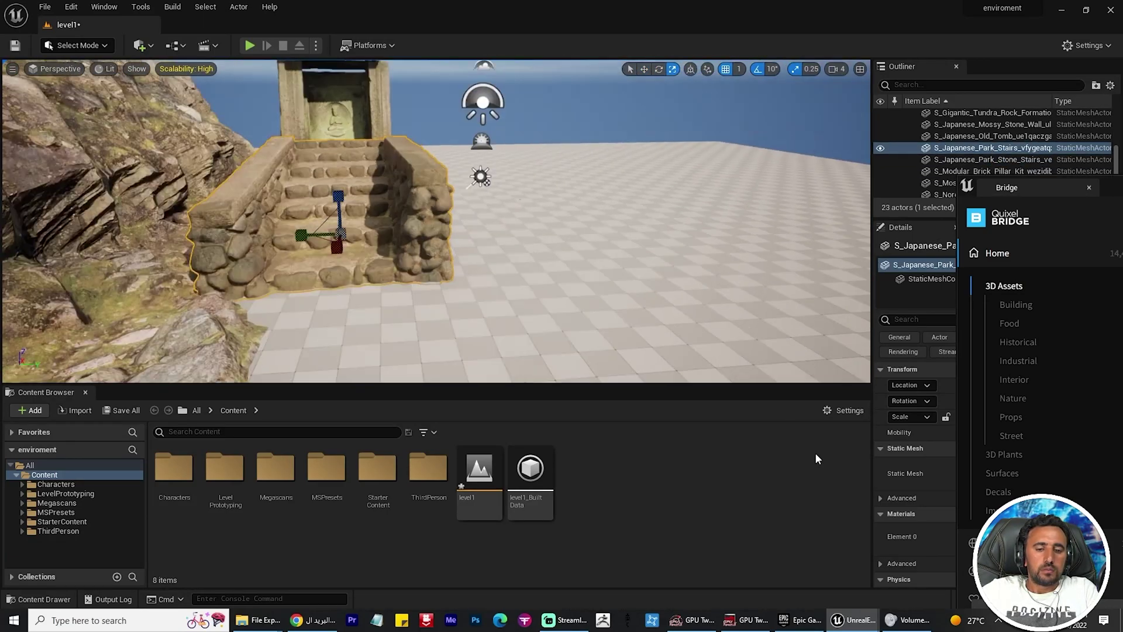
# - Raise the Japanese Old Tomb and seat it at the top of the park stairs, aligned with the uppermost step
pyautogui.press('w')
pyautogui.moveTo(281, 256); pyautogui.dragTo(392, 166, button='right')
pyautogui.click(392, 166)
pyautogui.moveTo(426, 231); pyautogui.dragTo(381, 167)
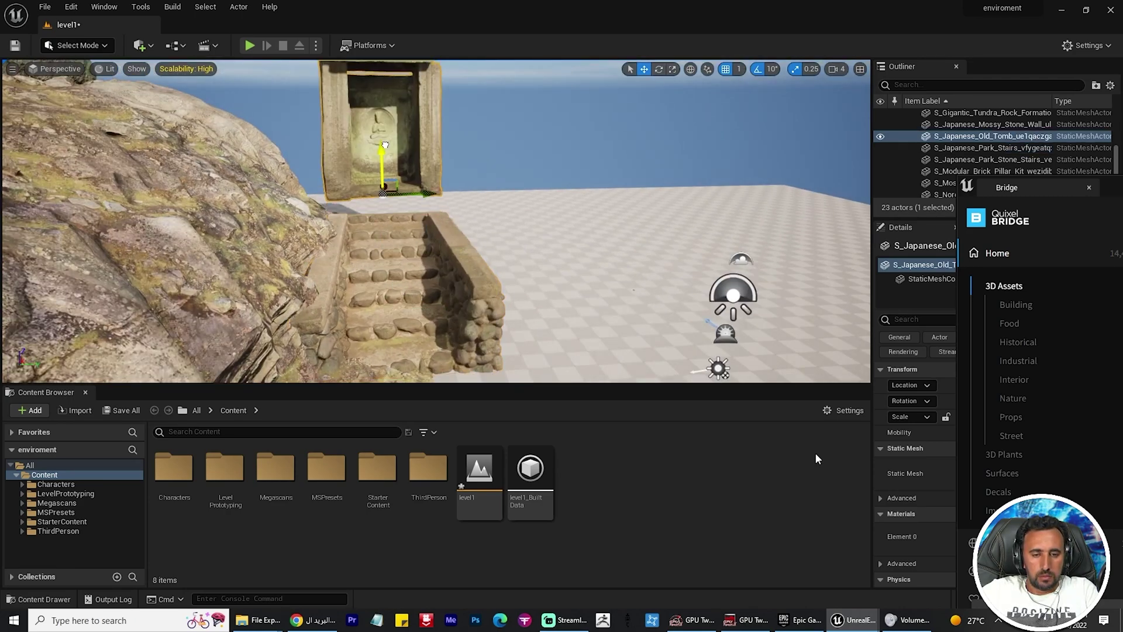
pyautogui.moveTo(382, 167); pyautogui.dragTo(411, 246, button='right')
pyautogui.press('e')
pyautogui.scroll(3, 411, 246)
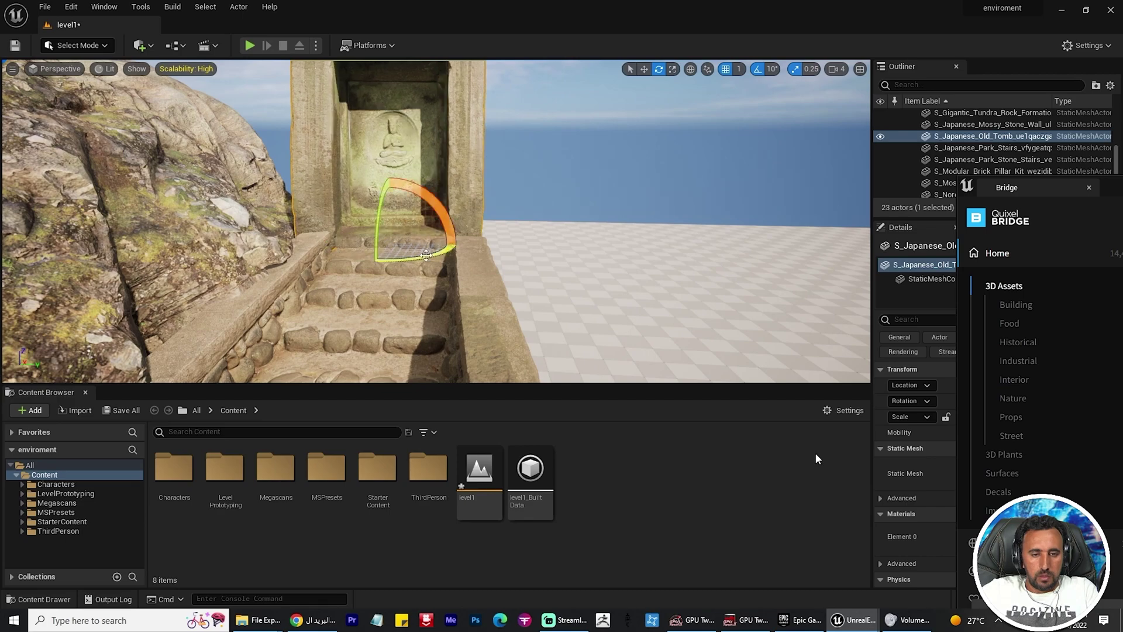
pyautogui.press('Down')
pyautogui.press('Down')
pyautogui.press('Down')
pyautogui.press('Down')
pyautogui.press('Down')
pyautogui.press('f')
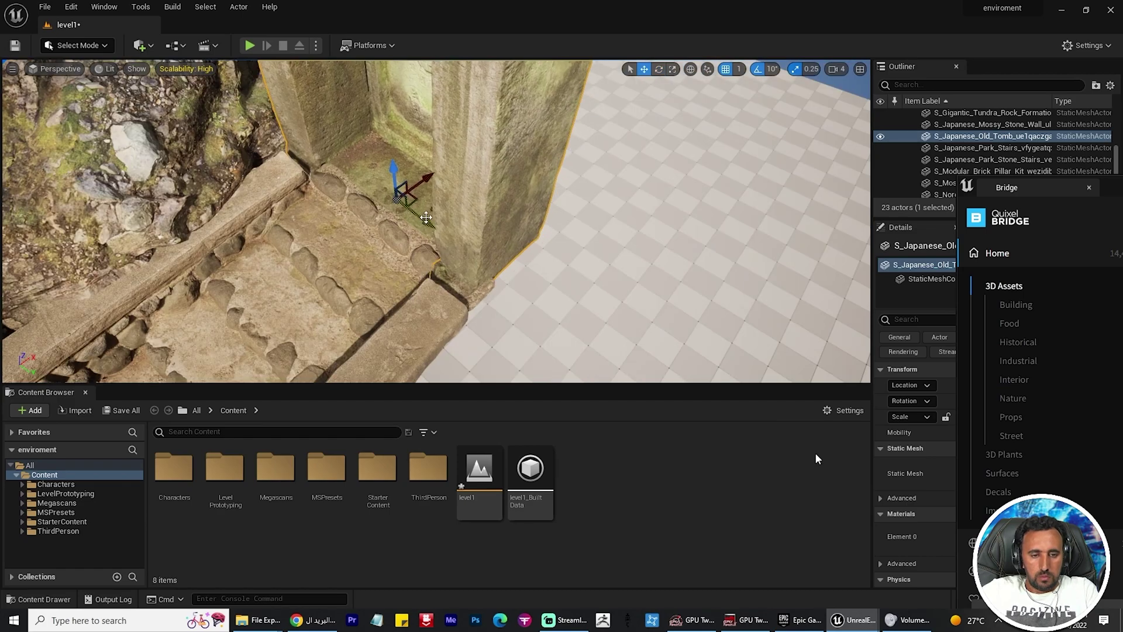
pyautogui.press('w')
# - Duplicate the rock piece beside the tomb and stairs
pyautogui.click(71, 228)
pyautogui.hotkey('ctrl', 'd')
pyautogui.press('e')
pyautogui.moveTo(480, 333); pyautogui.dragTo(463, 189, button='right')
# - Move the Japanese Mossy Stone Wall behind the old tomb so it closes off one side of the entrance
pyautogui.press('w')
pyautogui.press('Up')
pyautogui.press('Up')
pyautogui.press('Up')
pyautogui.press('Up')
pyautogui.press('Up')
pyautogui.press('Up')
pyautogui.press('Up')
pyautogui.press('Up')
pyautogui.press('Up')
pyautogui.press('Up')
pyautogui.press('Up')
pyautogui.press('f')
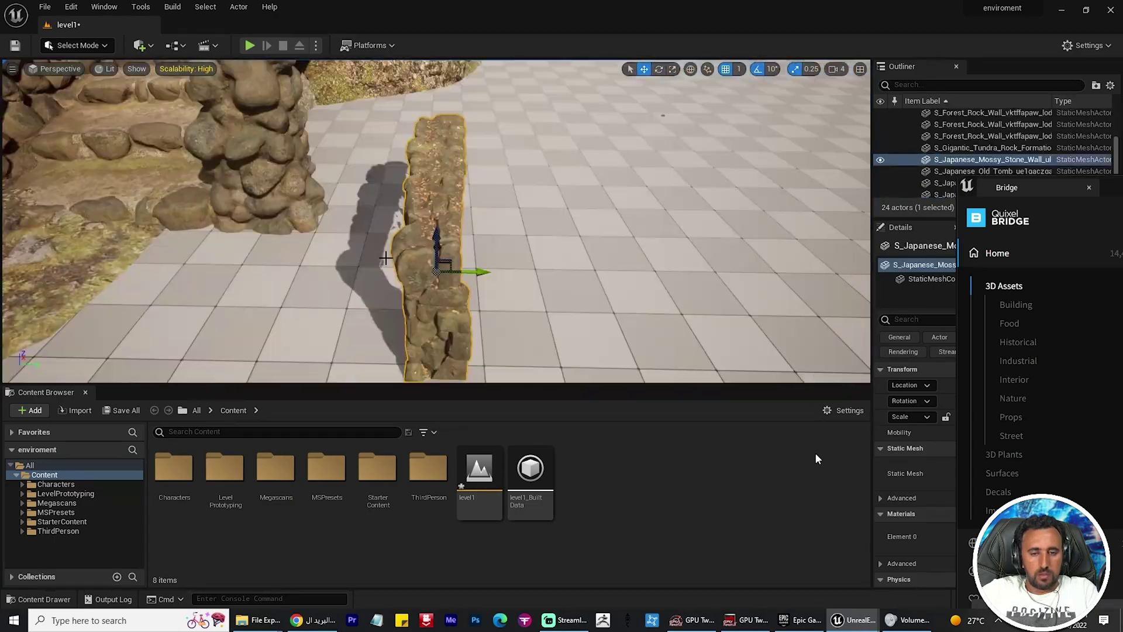
pyautogui.moveTo(386, 258); pyautogui.dragTo(466, 288, button='right')
pyautogui.press('e')
pyautogui.press('w')
pyautogui.press('e')
pyautogui.press('w')
pyautogui.moveTo(466, 288); pyautogui.dragTo(226, 271)
pyautogui.moveTo(226, 271); pyautogui.dragTo(283, 212, button='right')
# - Duplicate the mossy stone wall to the tomb's other side and stack further copies above as a second row
pyautogui.keyDown('alt'); pyautogui.moveTo(283, 212); pyautogui.dragTo(614, 216); pyautogui.keyUp('alt')
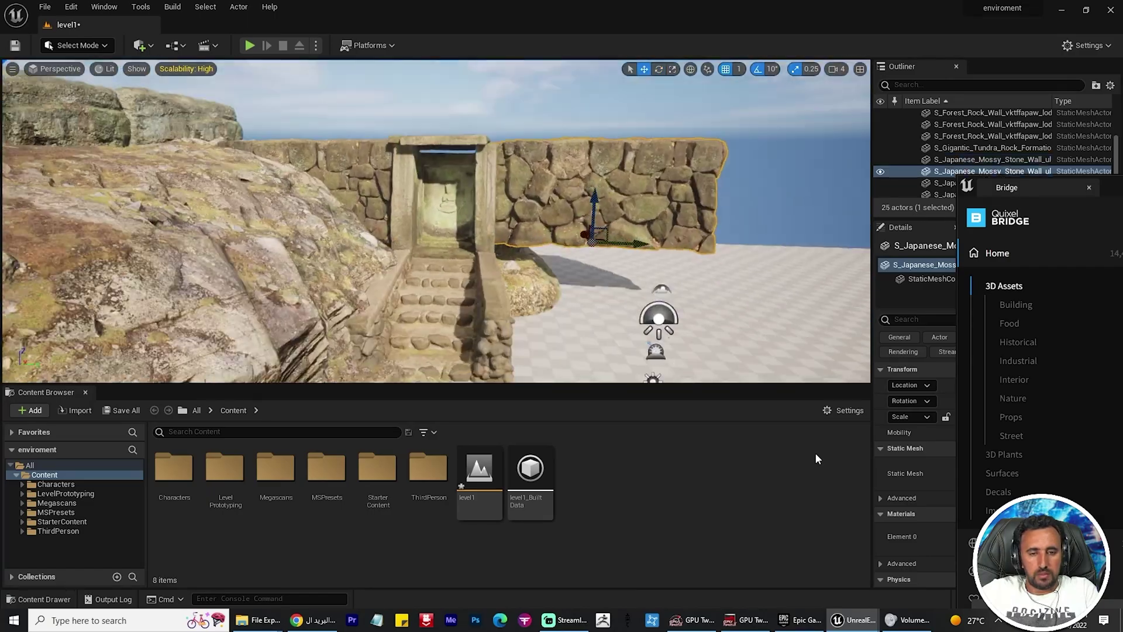
pyautogui.moveTo(614, 216); pyautogui.dragTo(436, 234, button='right')
pyautogui.click(436, 328)
pyautogui.click(615, 193)
pyautogui.keyDown('alt'); pyautogui.moveTo(614, 193); pyautogui.dragTo(436, 108); pyautogui.keyUp('alt')
pyautogui.moveTo(436, 108); pyautogui.dragTo(459, 117, button='right')
pyautogui.keyDown('alt'); pyautogui.moveTo(500, 154); pyautogui.dragTo(263, 151); pyautogui.keyUp('alt')
pyautogui.moveTo(263, 151); pyautogui.dragTo(234, 193, button='right')
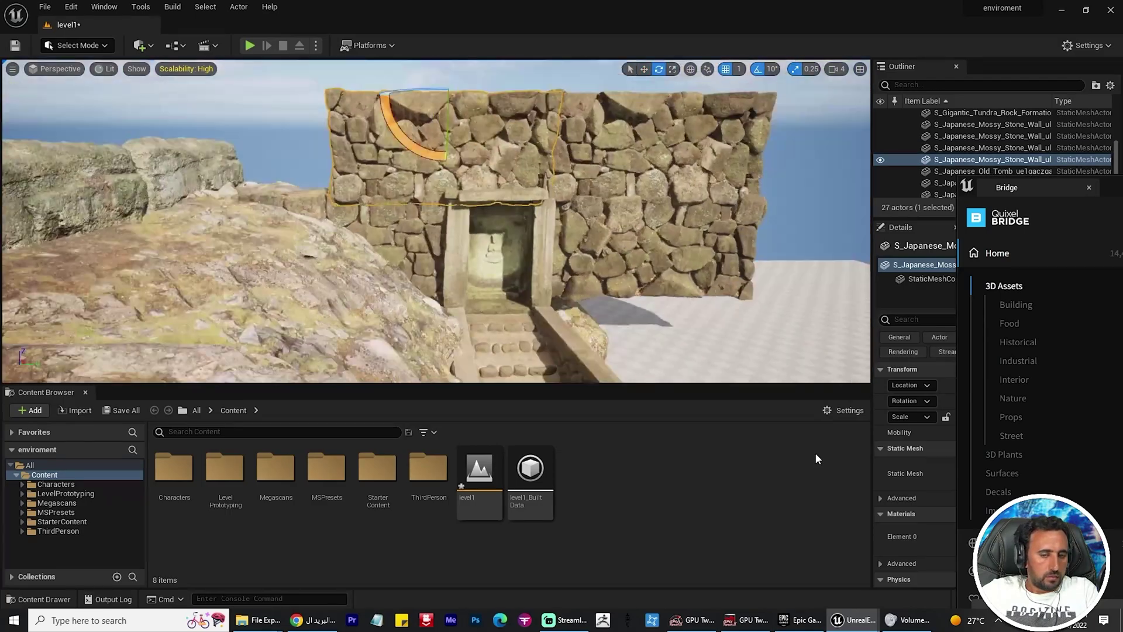
# - Move the Nordic Beach Rock Formation next to the park stairs at the foot of the mossy stone wall
pyautogui.click(176, 251)
pyautogui.hotkey('ctrl', 's')
pyautogui.moveTo(176, 251); pyautogui.dragTo(292, 275, button='right')
pyautogui.press('Down')
pyautogui.press('Down')
pyautogui.press('Down')
pyautogui.press('Down')
pyautogui.press('Down')
pyautogui.press('Down')
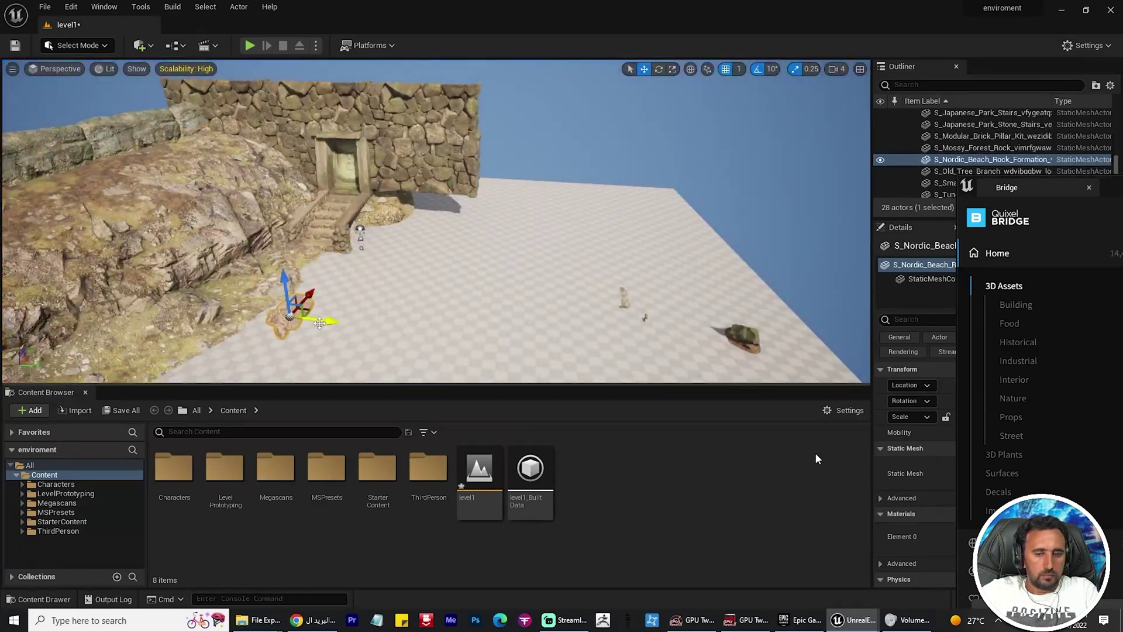
pyautogui.press('f')
pyautogui.press('e')
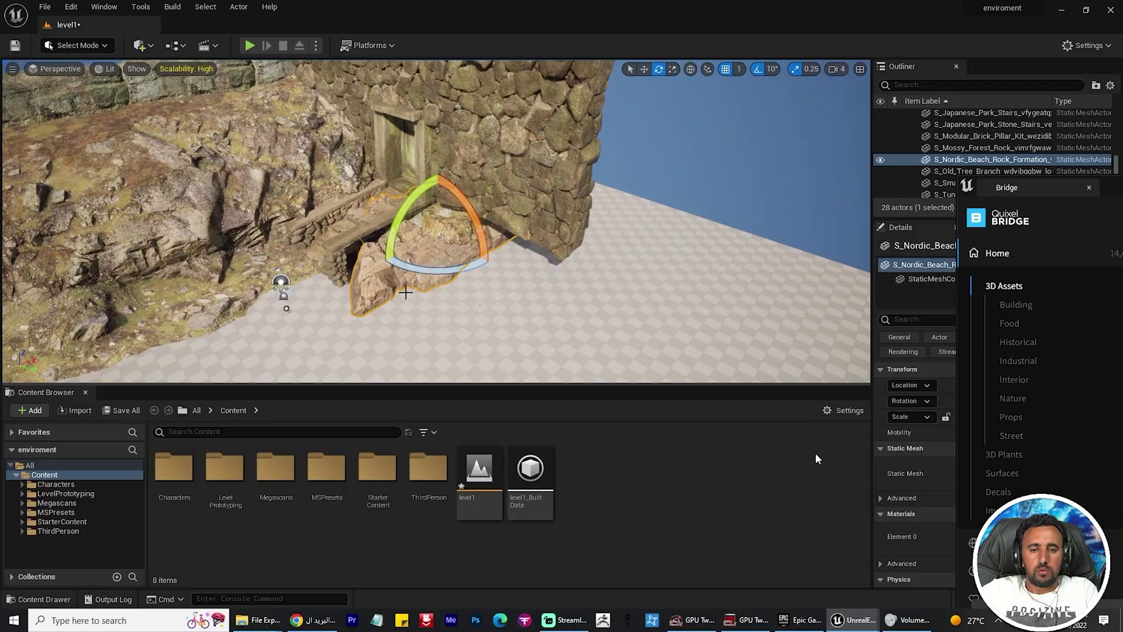
# - Duplicate the gigantic tundra rock formation and rotate the copy to enclose the opposite side of the stairs
pyautogui.press('f')
pyautogui.press('Up')
pyautogui.press('Up')
pyautogui.press('Up')
pyautogui.press('Up')
pyautogui.press('Up')
pyautogui.press('f')
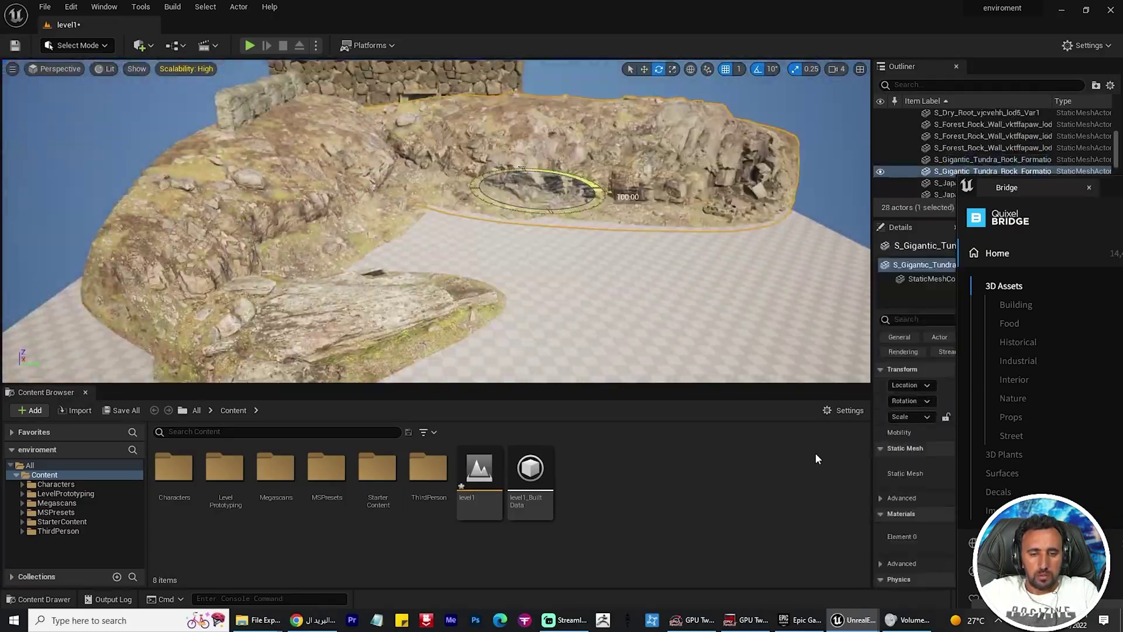
pyautogui.press('w')
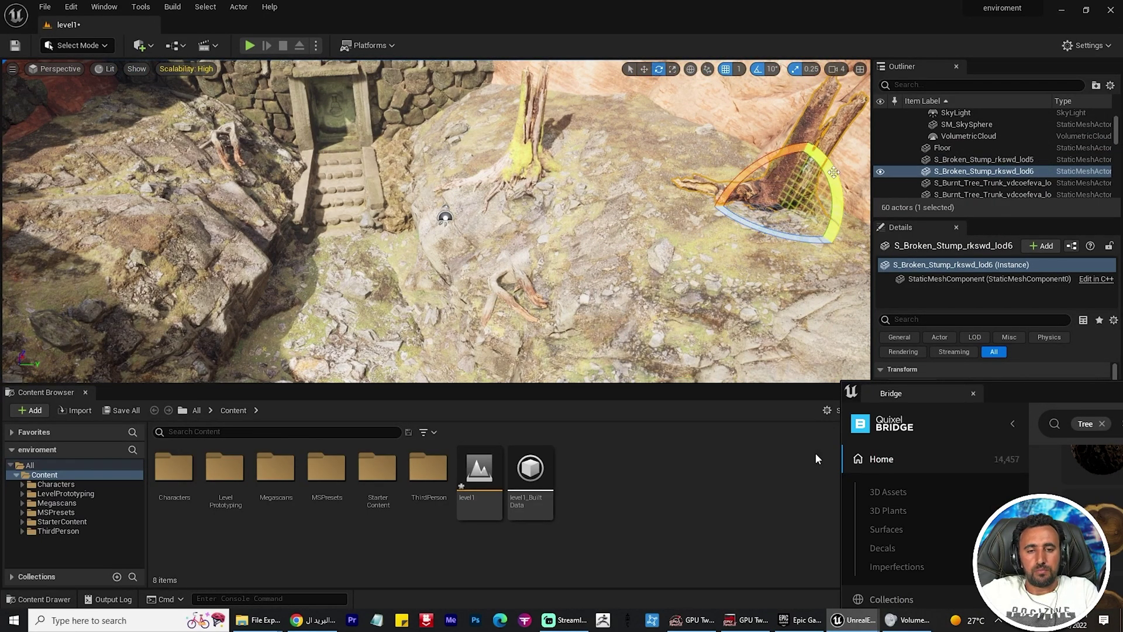
# - Add the Roman Red Brick Column from the Historical 3D assets beside the tomb's doorway and scale it to 2.75
pyautogui.moveTo(834, 172); pyautogui.dragTo(787, 172, button='right')
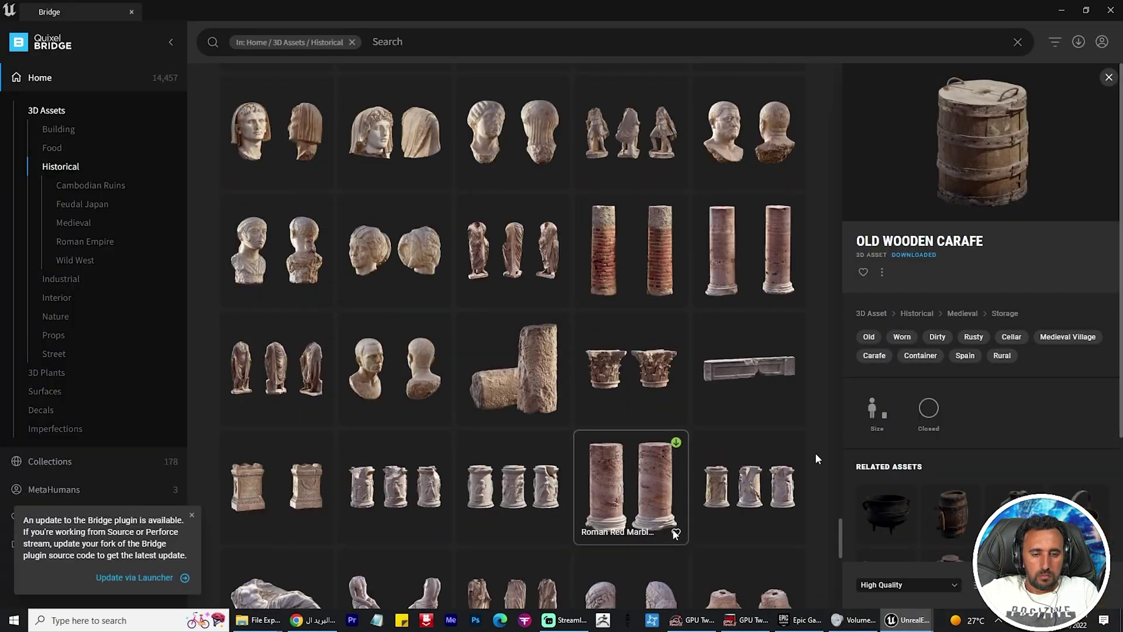
pyautogui.scroll(-2, 815, 459)
pyautogui.scroll(1, 815, 458)
pyautogui.doubleClick(596, 10)
pyautogui.click(790, 507)
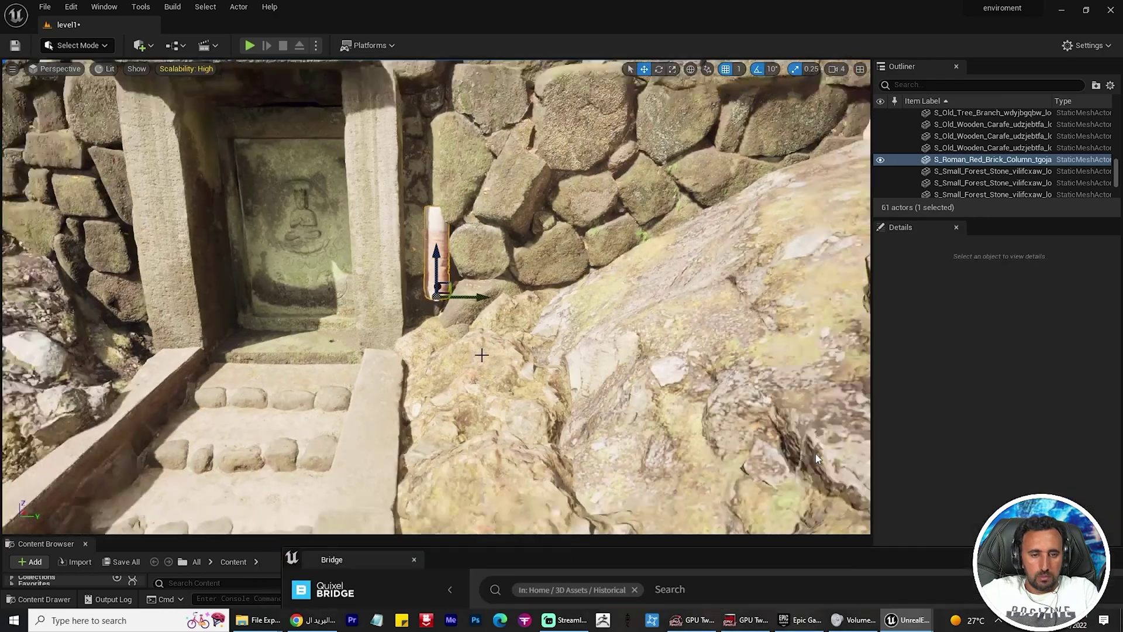
pyautogui.scroll(-2, 448, 314)
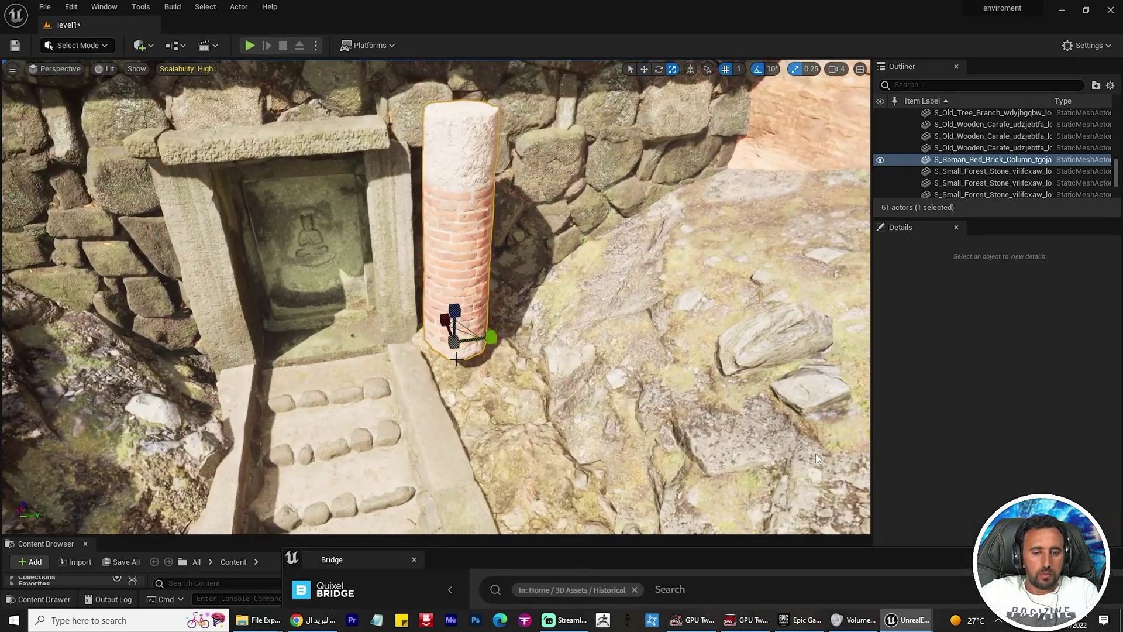
pyautogui.press('w')
# - Stack two copies of the Roman brick column above the first, reaching the stone ledge over the tomb
pyautogui.keyDown('alt'); pyautogui.moveTo(456, 359); pyautogui.dragTo(527, 333); pyautogui.keyUp('alt')
pyautogui.moveTo(476, 263); pyautogui.dragTo(476, 279)
pyautogui.keyDown('alt'); pyautogui.moveTo(476, 279); pyautogui.dragTo(455, 137); pyautogui.keyUp('alt')
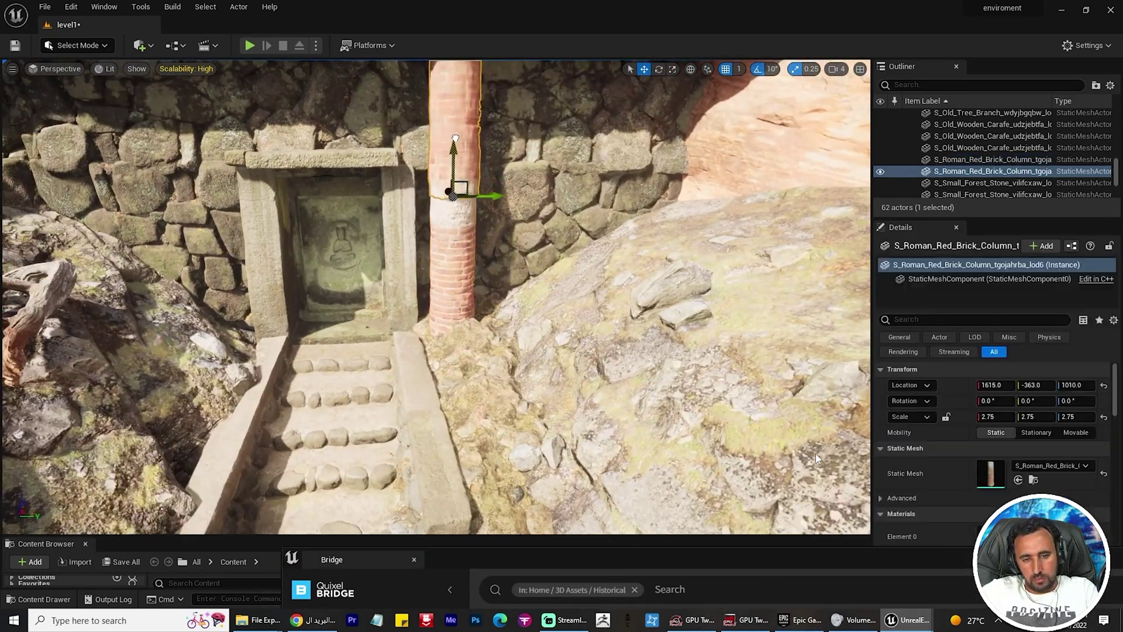
pyautogui.click(528, 235)
pyautogui.moveTo(529, 235); pyautogui.dragTo(522, 209, button='right')
pyautogui.click(471, 291)
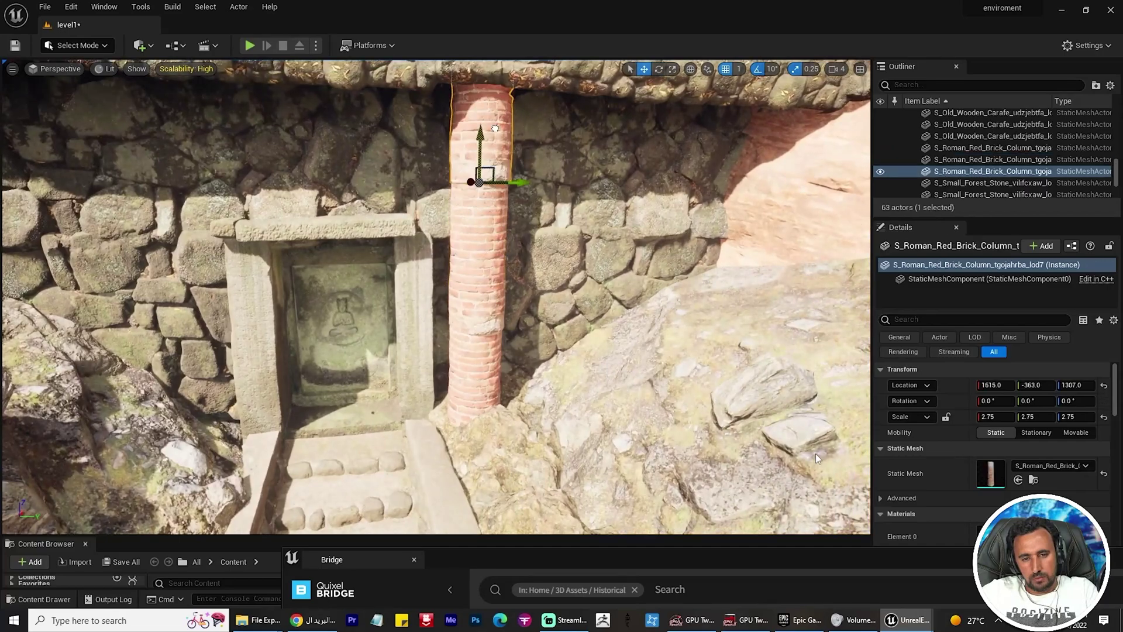
# - Lower the stacked column segments so they overlap into one continuous column beneath the stone ledge
pyautogui.moveTo(494, 129); pyautogui.dragTo(445, 275, button='middle')
pyautogui.click(536, 356)
pyautogui.moveTo(536, 356); pyautogui.dragTo(503, 409, button='right')
pyautogui.click(554, 308)
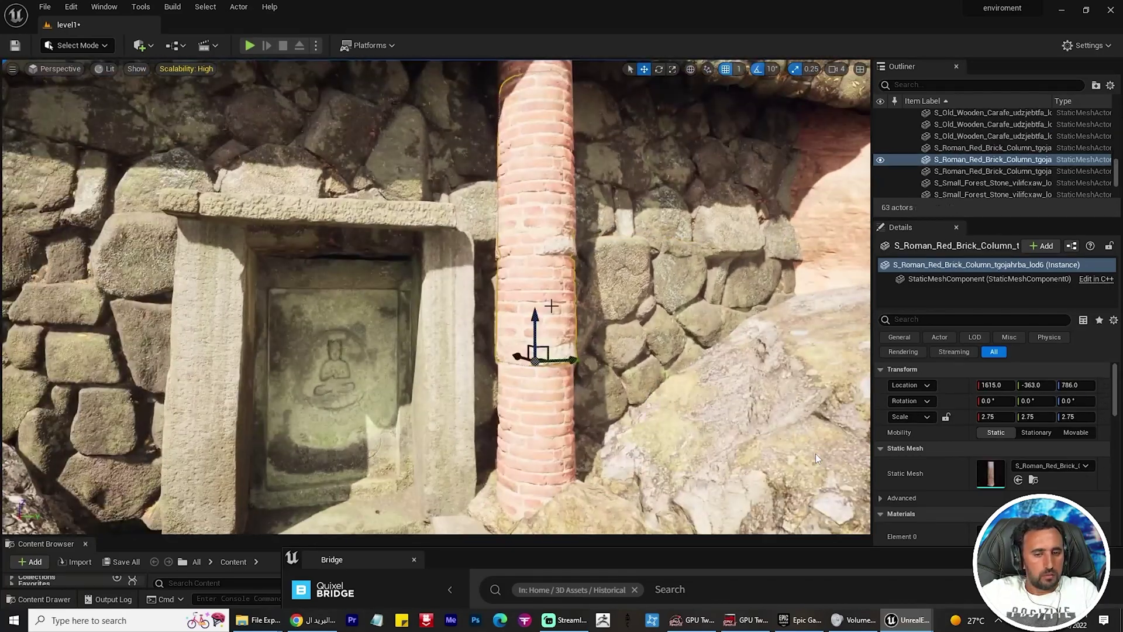
pyautogui.press('r')
pyautogui.moveTo(534, 355); pyautogui.dragTo(555, 336)
pyautogui.click(608, 304)
pyautogui.moveTo(608, 304); pyautogui.dragTo(529, 292, button='right')
pyautogui.click(530, 199)
pyautogui.press('w')
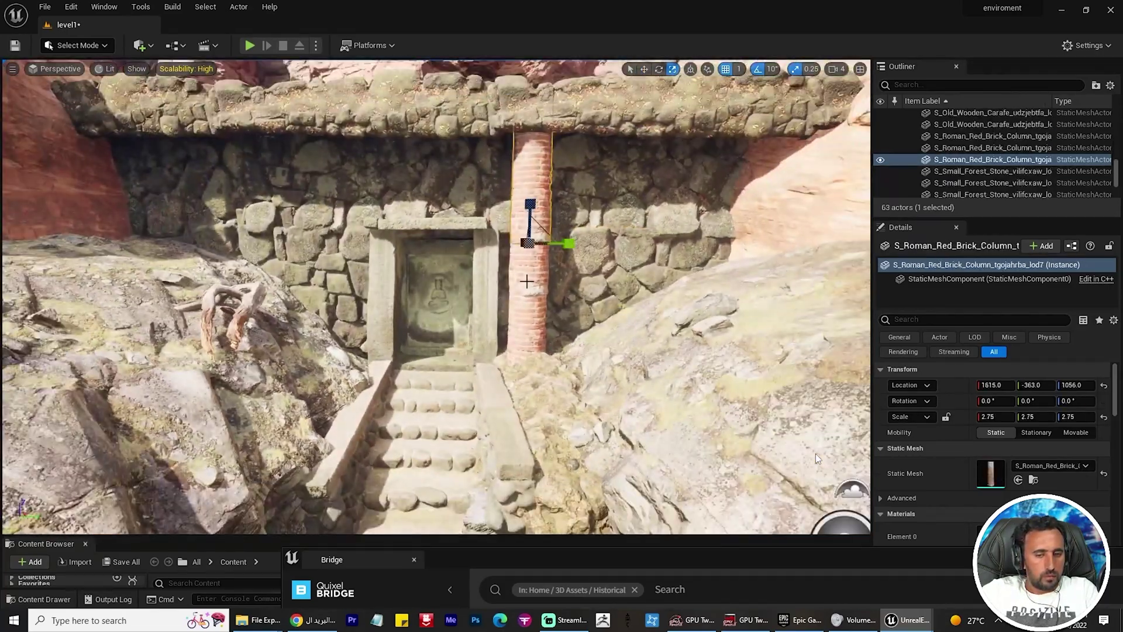
# - Duplicate the three brick column segments to the other side of the tomb's doorway and undo the stray rotation
pyautogui.keyDown('shift'); pyautogui.click(527, 275); pyautogui.keyUp('shift')
pyautogui.keyDown('shift'); pyautogui.click(528, 328); pyautogui.keyUp('shift')
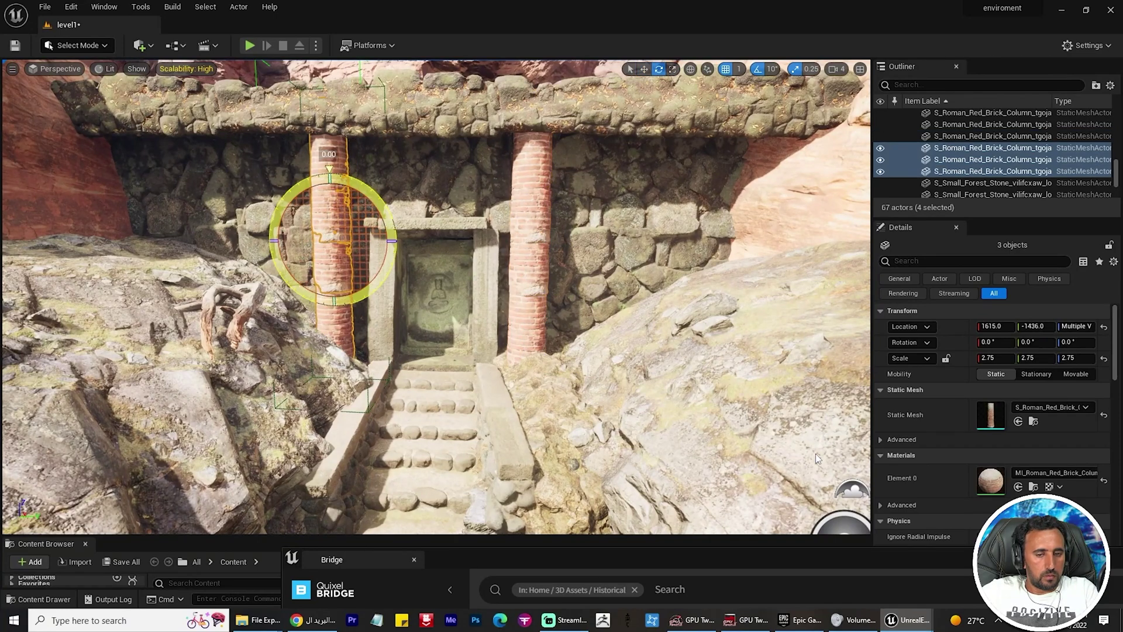
pyautogui.hotkey('ctrl', 'z')
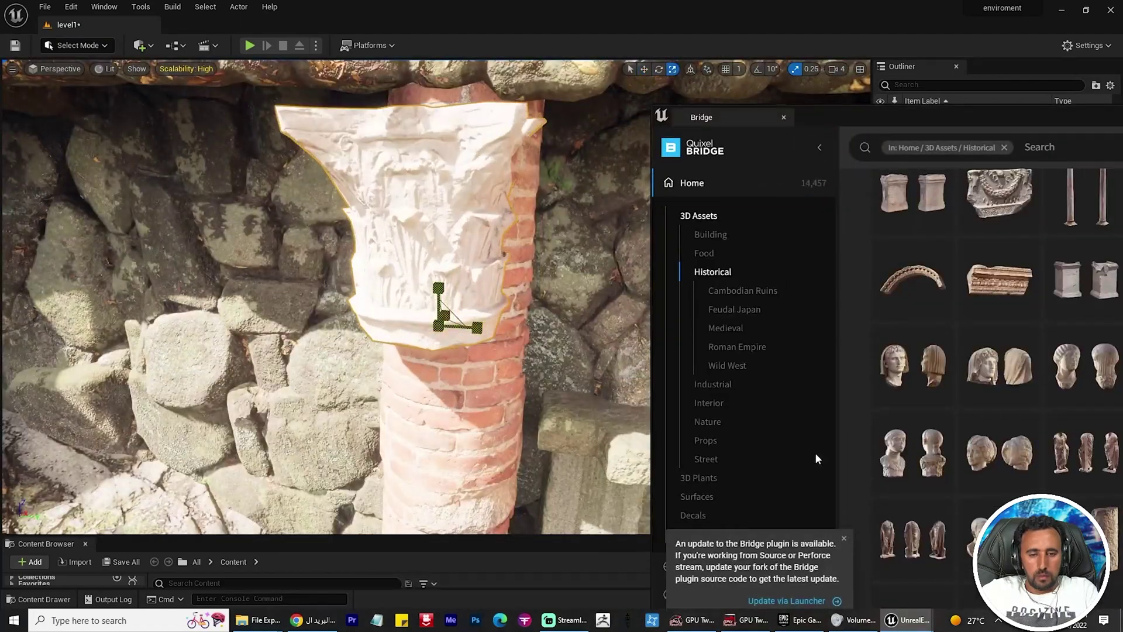
# - Resize the carved Roman capital and shift it over the axis of the brick column beside the tomb
pyautogui.moveTo(438, 326); pyautogui.dragTo(464, 325)
pyautogui.press('w')
pyautogui.moveTo(502, 360); pyautogui.dragTo(443, 360, button='right')
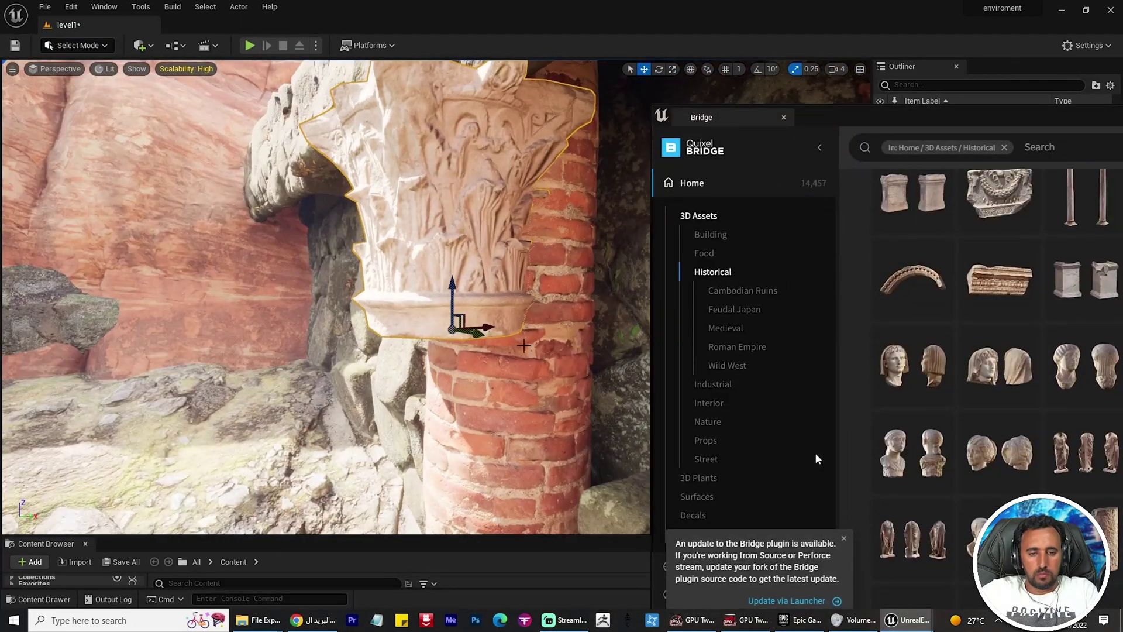
pyautogui.moveTo(489, 328); pyautogui.dragTo(556, 323)
pyautogui.press('r')
pyautogui.press('w')
pyautogui.moveTo(501, 360); pyautogui.dragTo(559, 360, button='right')
# - Fine-tune the capital's scale and center it on top of the brick column, just below the stone ledge
pyautogui.press('r')
pyautogui.moveTo(495, 316); pyautogui.dragTo(489, 314)
pyautogui.press('w')
pyautogui.moveTo(501, 361); pyautogui.dragTo(443, 360, button='right')
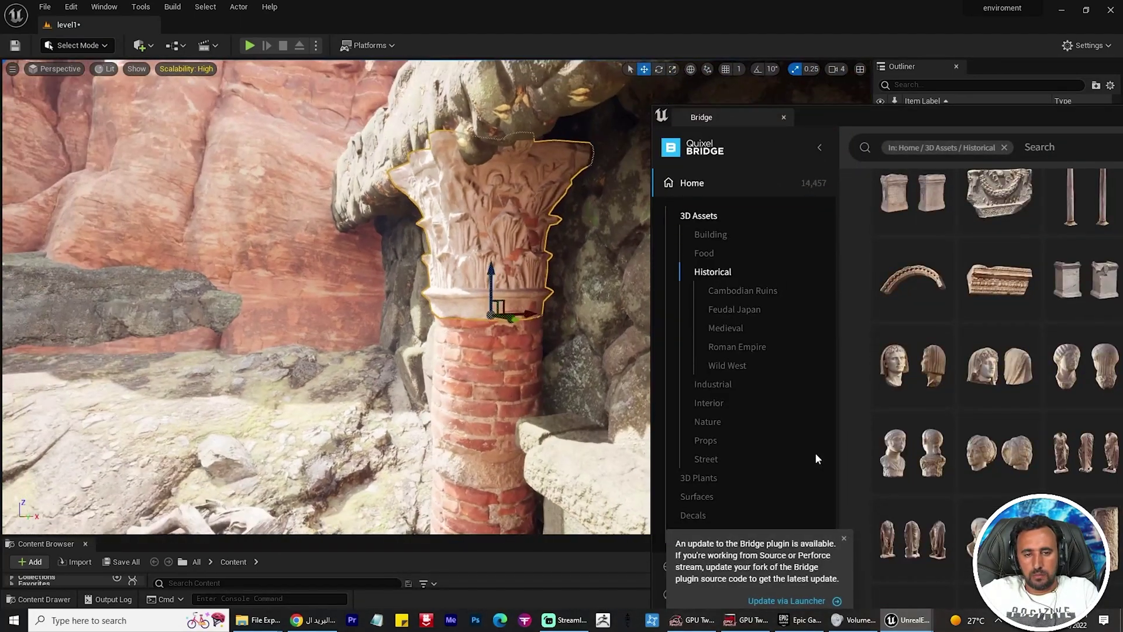
pyautogui.press('r')
pyautogui.moveTo(495, 316); pyautogui.dragTo(489, 314)
pyautogui.press('w')
pyautogui.moveTo(501, 360); pyautogui.dragTo(560, 360, button='right')
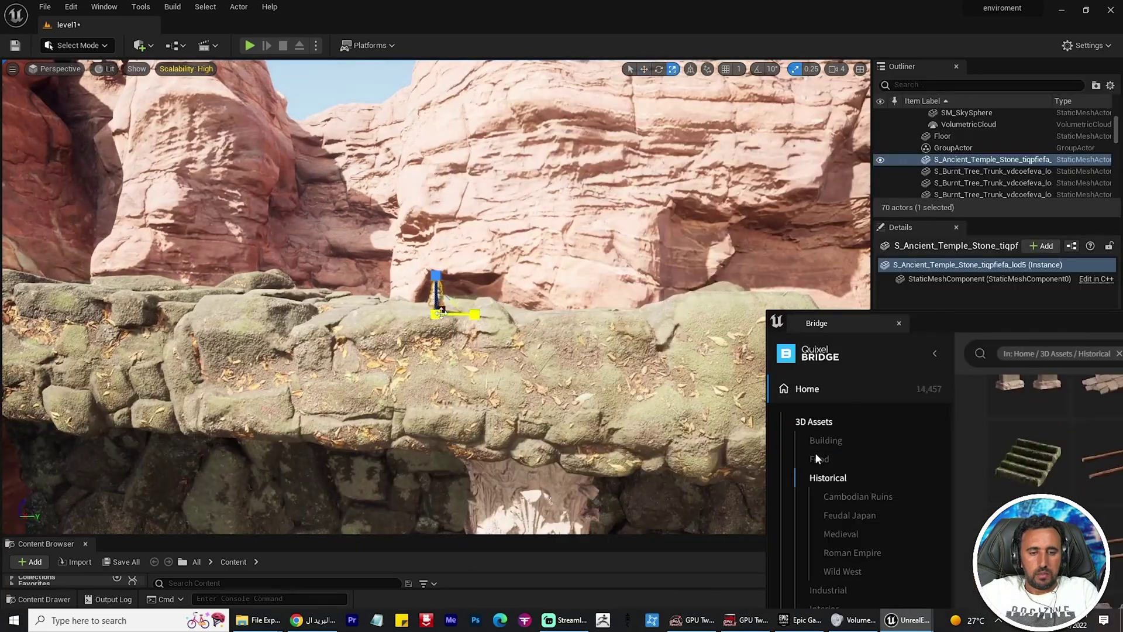
# - Move the Ancient Temple Stone to one end of the ledge above the tomb and duplicate it into a row
pyautogui.press('w')
pyautogui.moveTo(441, 314); pyautogui.dragTo(127, 270)
pyautogui.keyDown('alt'); pyautogui.moveTo(298, 312); pyautogui.dragTo(395, 309); pyautogui.keyUp('alt')
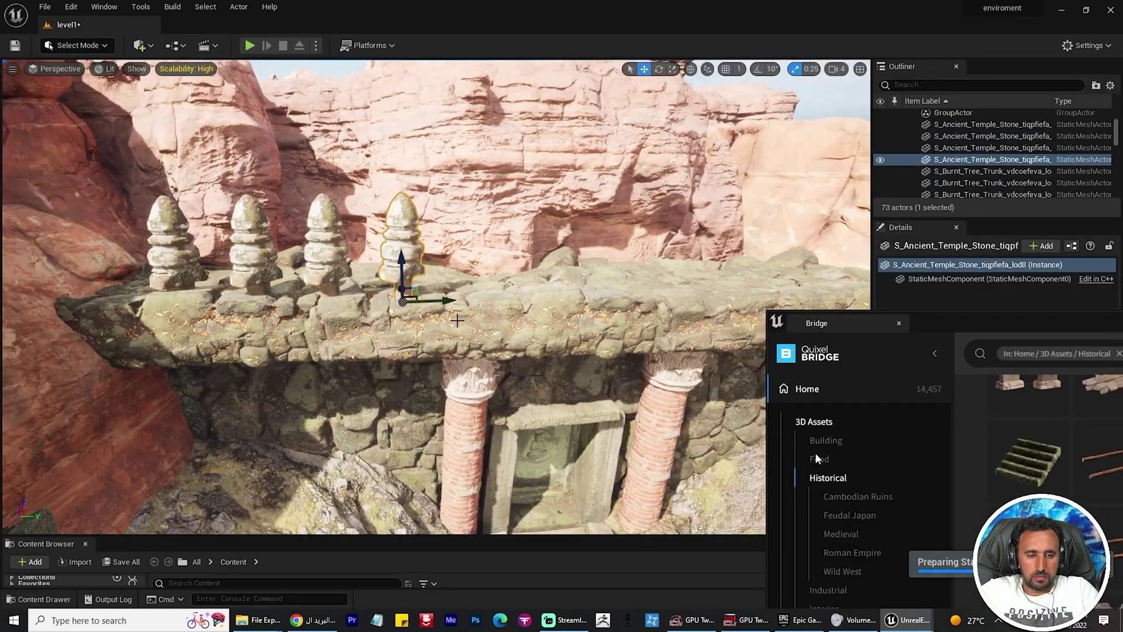
pyautogui.keyDown('shift'); pyautogui.click(461, 237); pyautogui.keyUp('shift')
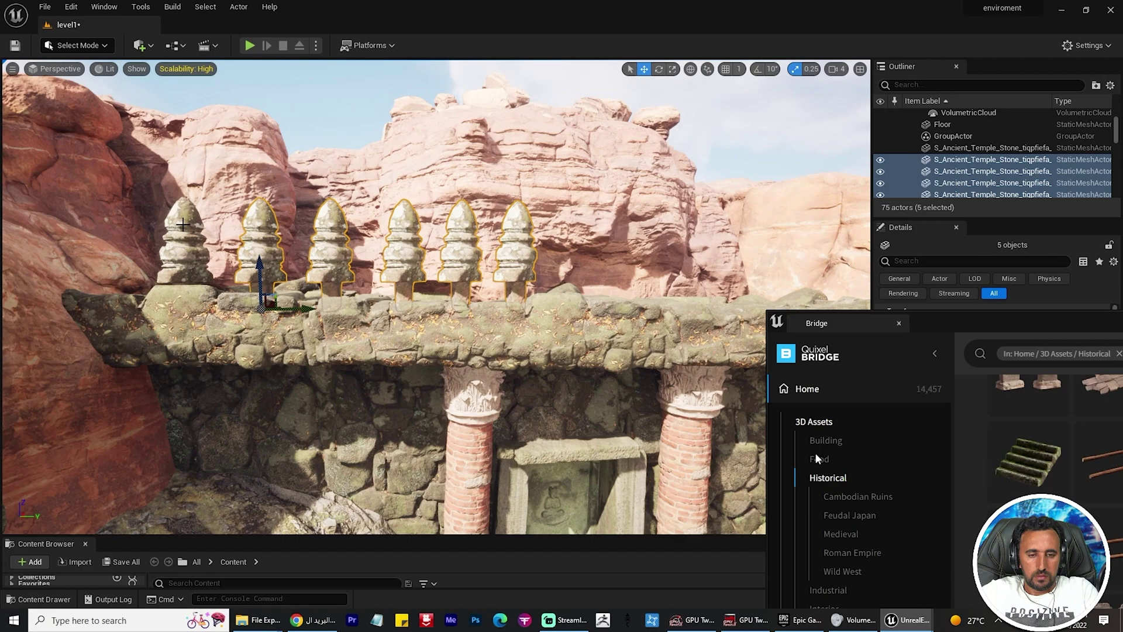
pyautogui.click(400, 258)
pyautogui.keyDown('ctrl'); pyautogui.click(401, 252); pyautogui.keyUp('ctrl')
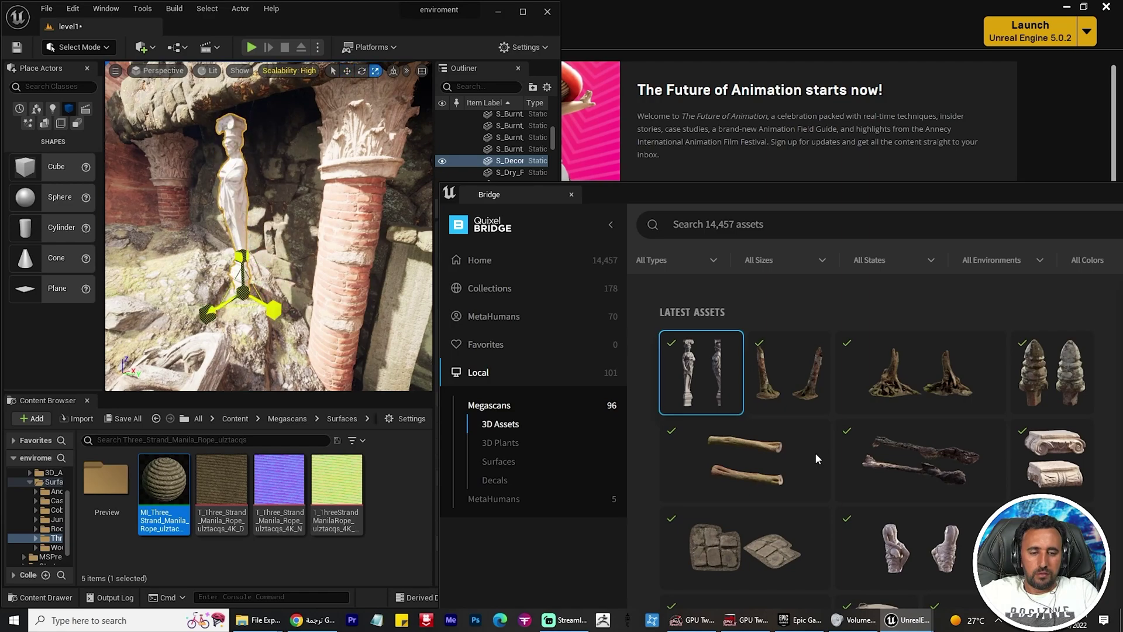
# - Position the Decorative Statue Pillar under the stone ledge, standing between two brick columns beside the tomb
pyautogui.moveTo(278, 276); pyautogui.dragTo(275, 334)
pyautogui.keyDown('alt'); pyautogui.moveTo(267, 273); pyautogui.dragTo(276, 295); pyautogui.keyUp('alt')
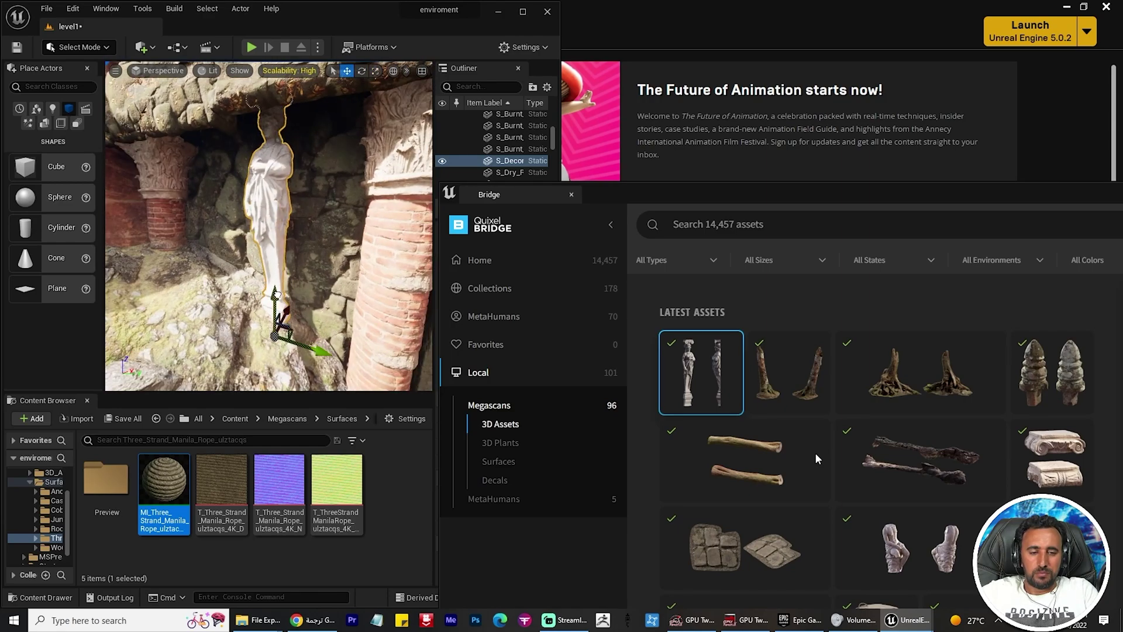
pyautogui.keyDown('alt'); pyautogui.moveTo(281, 344); pyautogui.dragTo(275, 304); pyautogui.keyUp('alt')
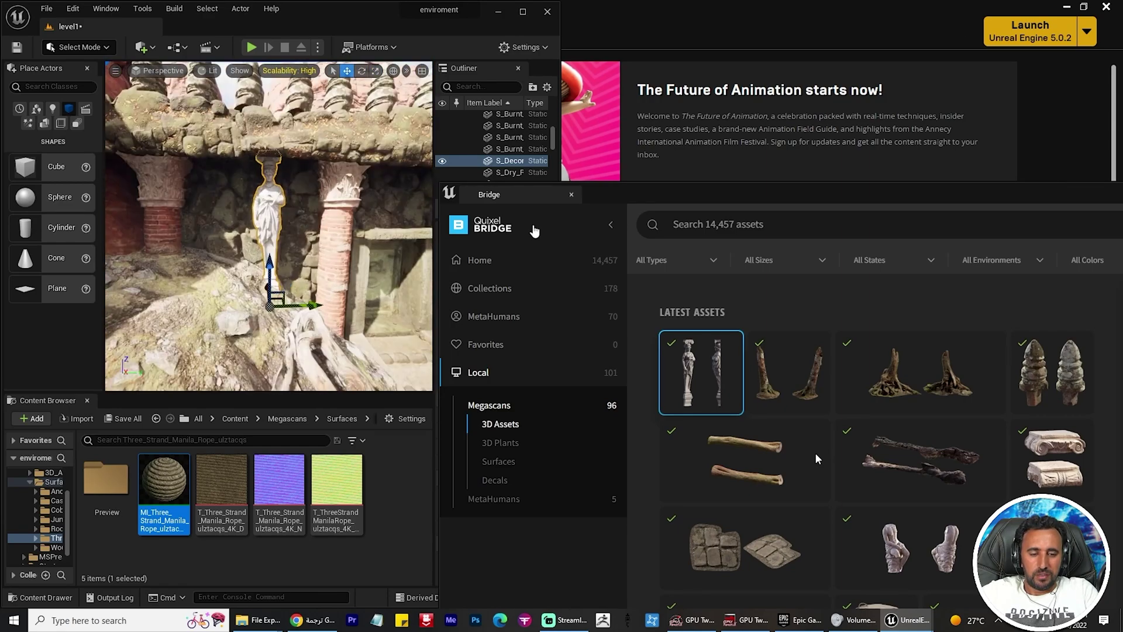
# - Maximize the level editor window and move the Bridge window clear of the viewport
pyautogui.click(523, 11)
pyautogui.moveTo(643, 193); pyautogui.dragTo(553, 531)
pyautogui.keyDown('alt'); pyautogui.moveTo(550, 327); pyautogui.dragTo(415, 305); pyautogui.keyUp('alt')
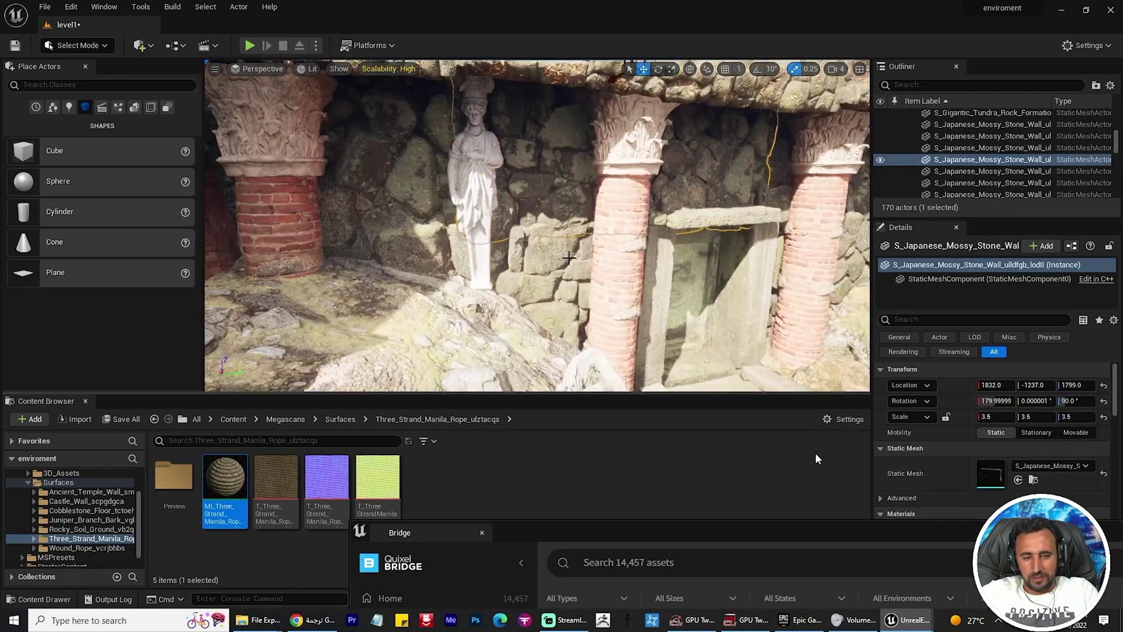
# - Place a second Decorative Statue Pillar between the brick columns on the other side of the tomb's doorway
pyautogui.moveTo(569, 257); pyautogui.dragTo(568, 304, button='right')
pyautogui.click(590, 138)
pyautogui.moveTo(604, 229); pyautogui.dragTo(603, 258, button='right')
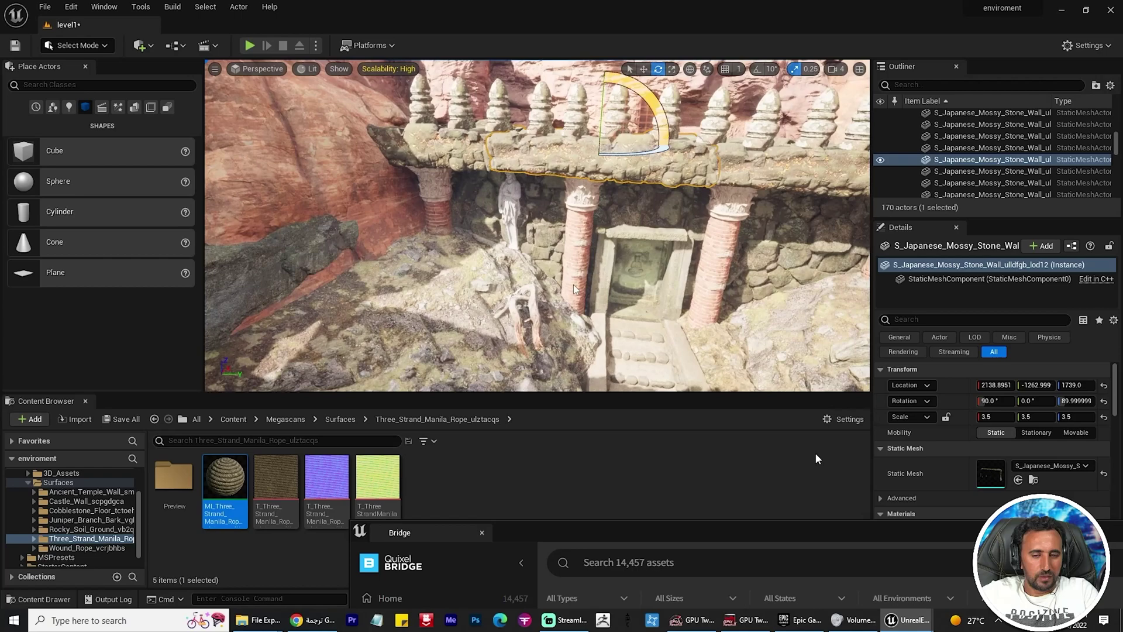
pyautogui.keyDown('ctrl'); pyautogui.click(754, 202); pyautogui.keyUp('ctrl')
pyautogui.moveTo(754, 201); pyautogui.dragTo(754, 164, button='right')
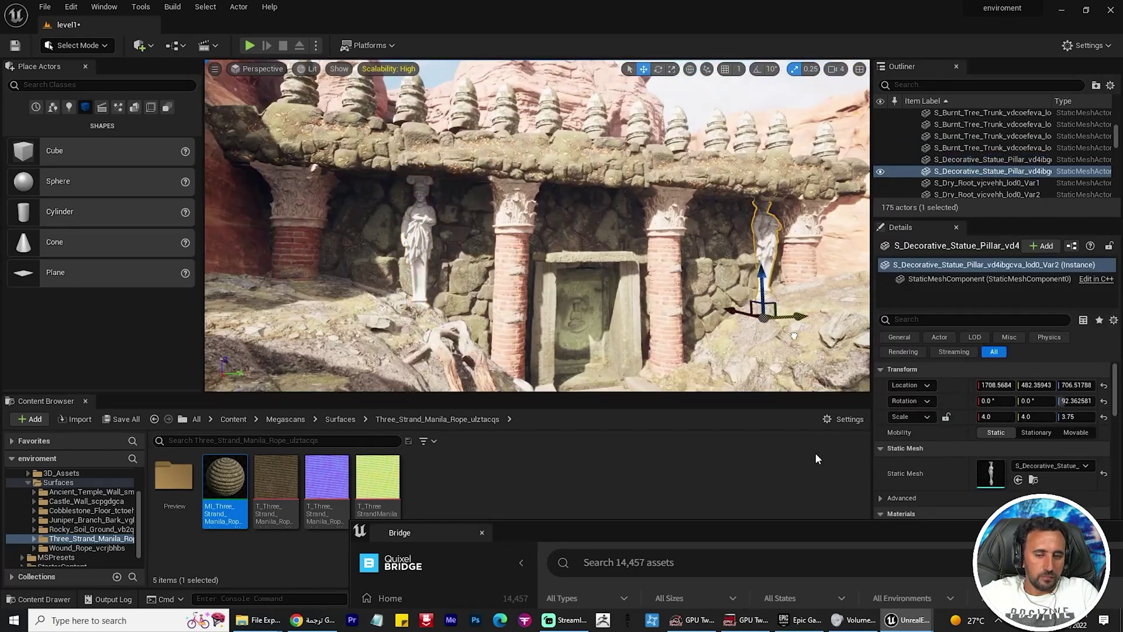
pyautogui.press('f')
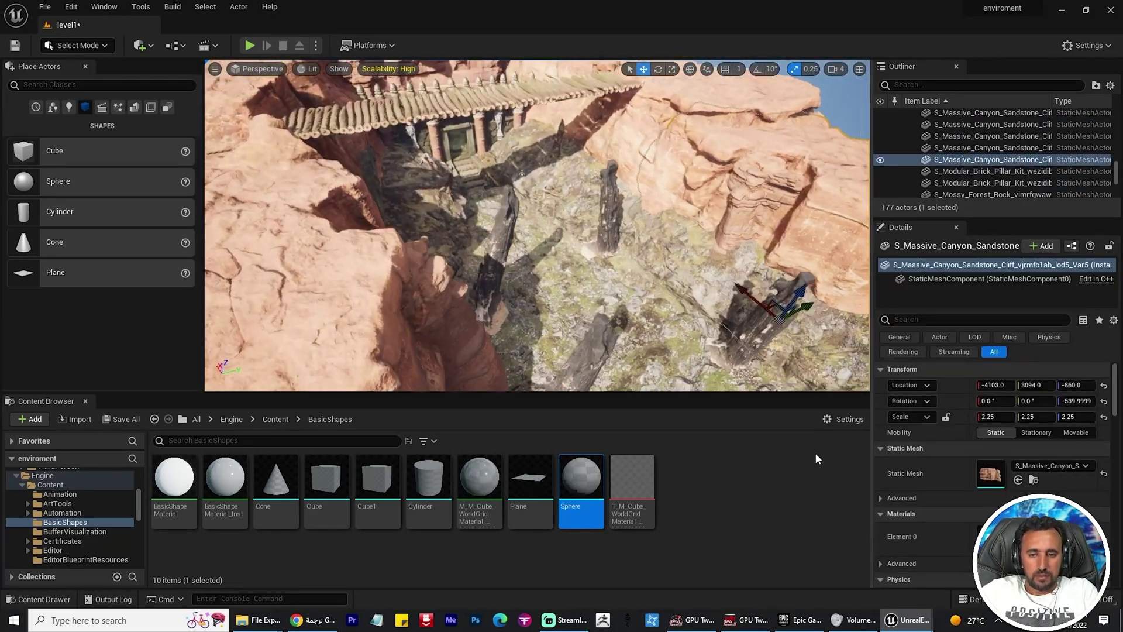
# - Shift the Huge Canyon Sandstone Spire sideways along the cliff that borders the valley in front of the temple
pyautogui.moveTo(772, 241); pyautogui.dragTo(725, 193, button='right')
pyautogui.click(736, 258)
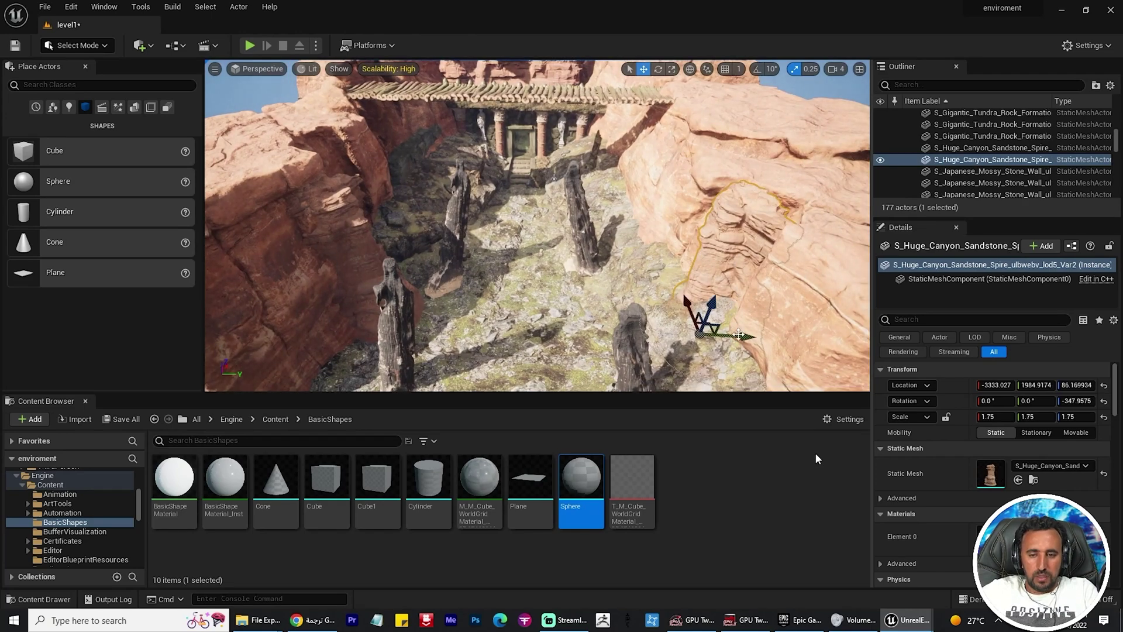
pyautogui.moveTo(735, 335); pyautogui.dragTo(696, 344)
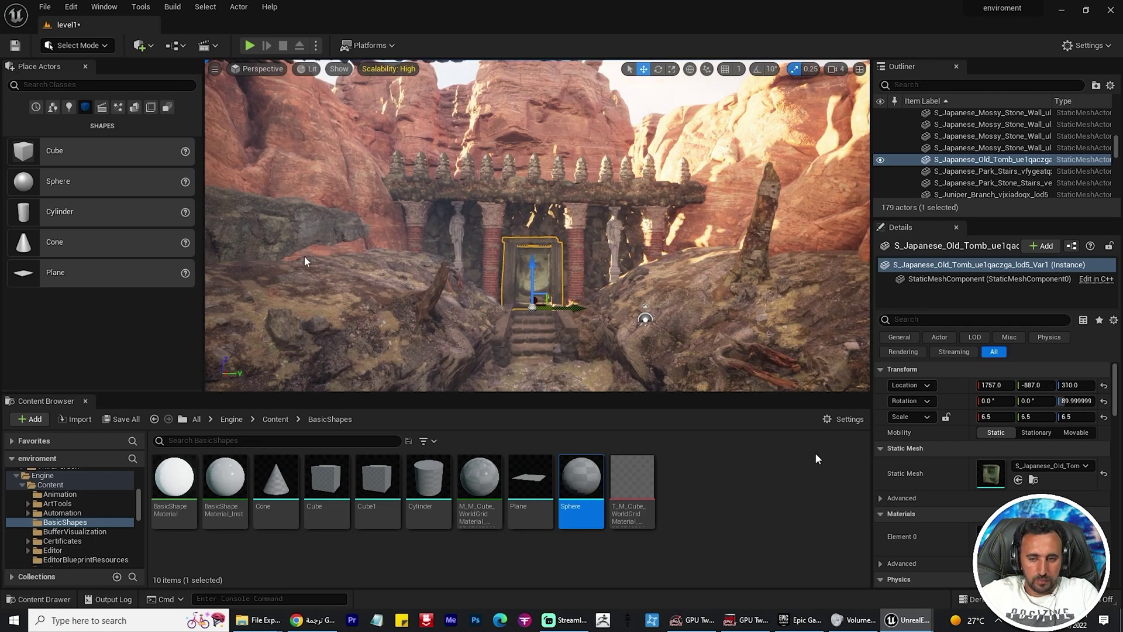
# - Select the gigantic tundra rock formation together with the old tomb and examine the temple entrance up close
pyautogui.keyDown('ctrl'); pyautogui.click(304, 262); pyautogui.keyUp('ctrl')
pyautogui.press('f')
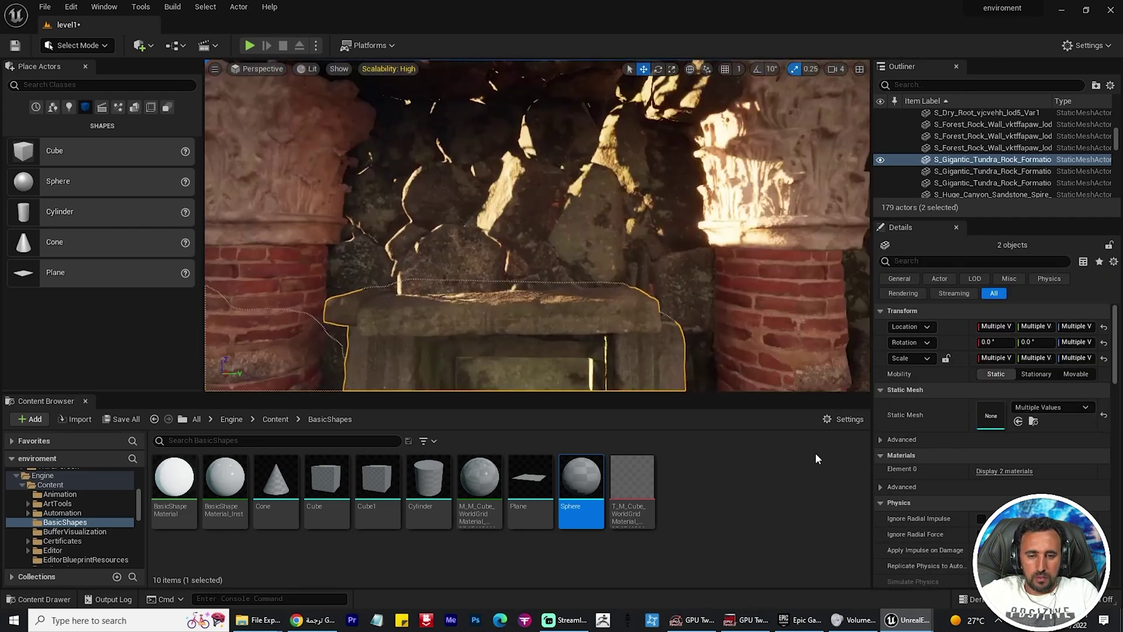
pyautogui.scroll(-2, 583, 237)
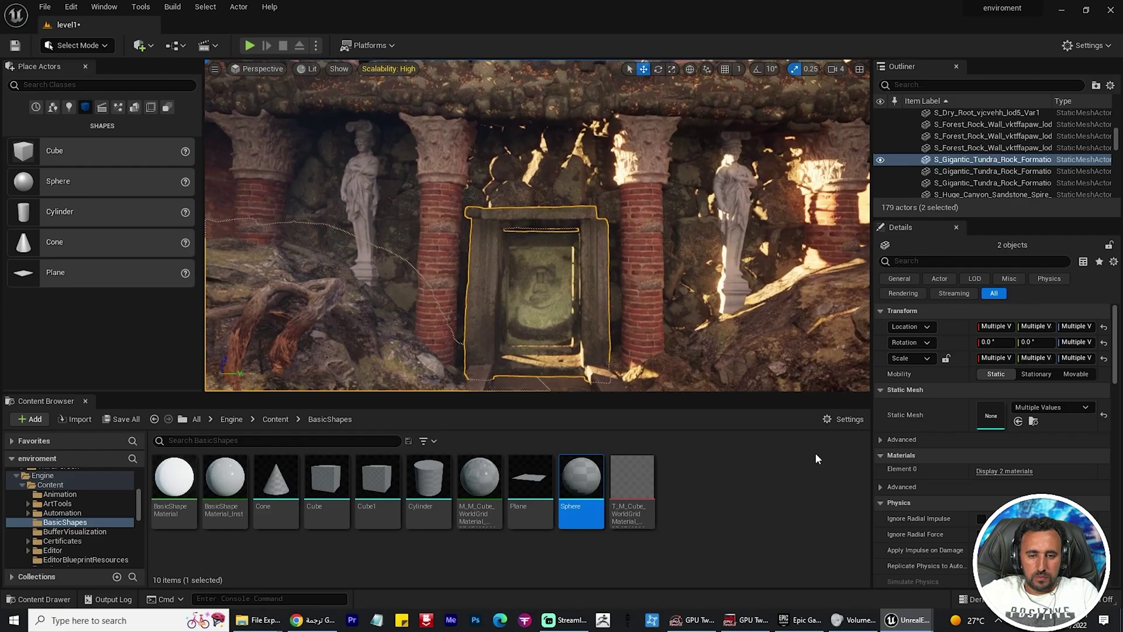
# - Examine the tomb entrance, the roof logs and the whole temple valley from near and far viewpoints
pyautogui.press('s')
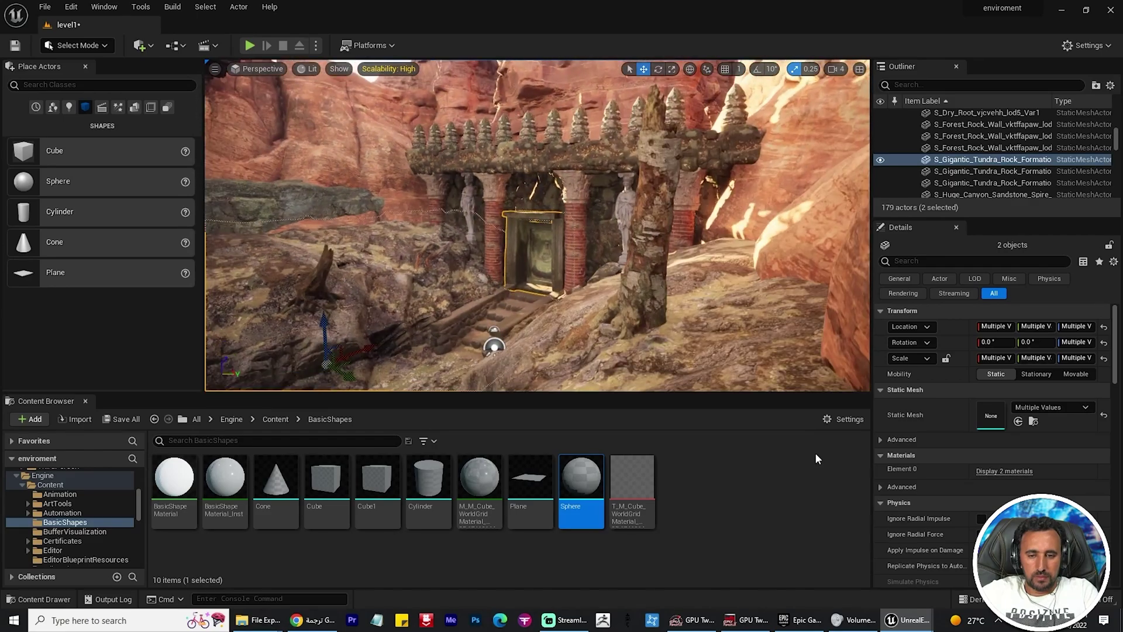
pyautogui.press('w')
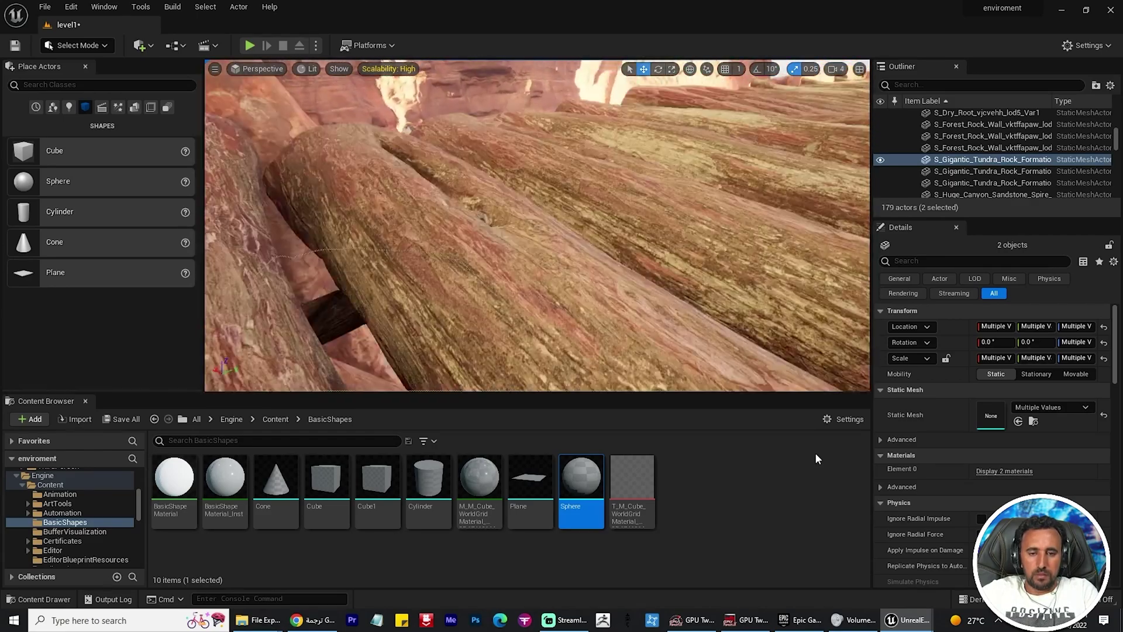
pyautogui.press('s')
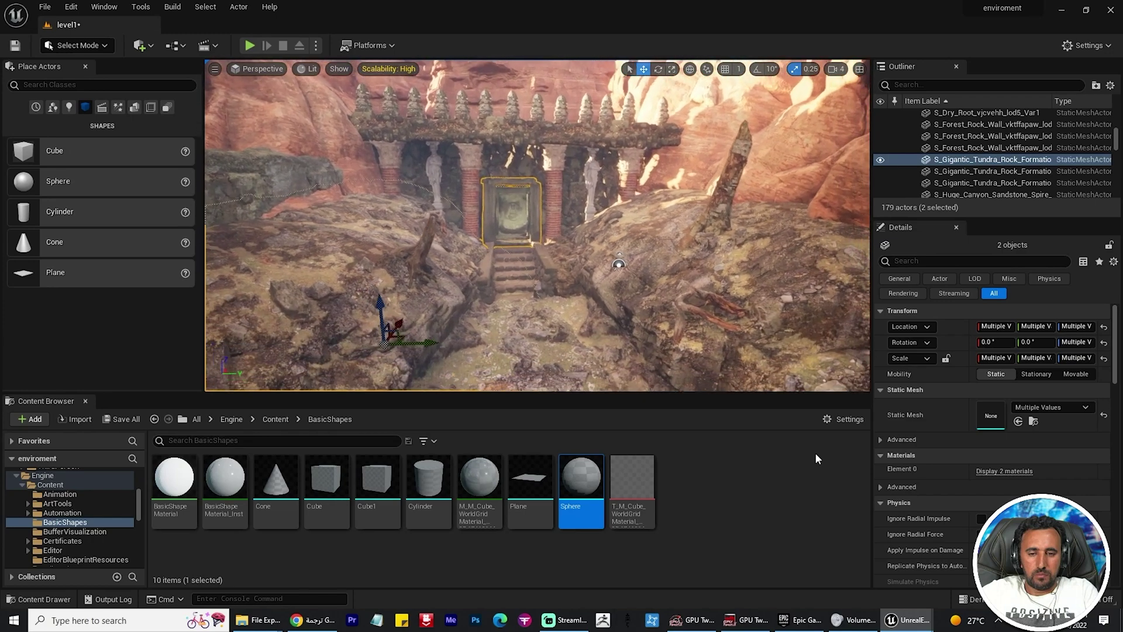
pyautogui.keyDown('alt'); pyautogui.moveTo(663, 270); pyautogui.dragTo(647, 235); pyautogui.keyUp('alt')
pyautogui.scroll(-5, 746, 220)
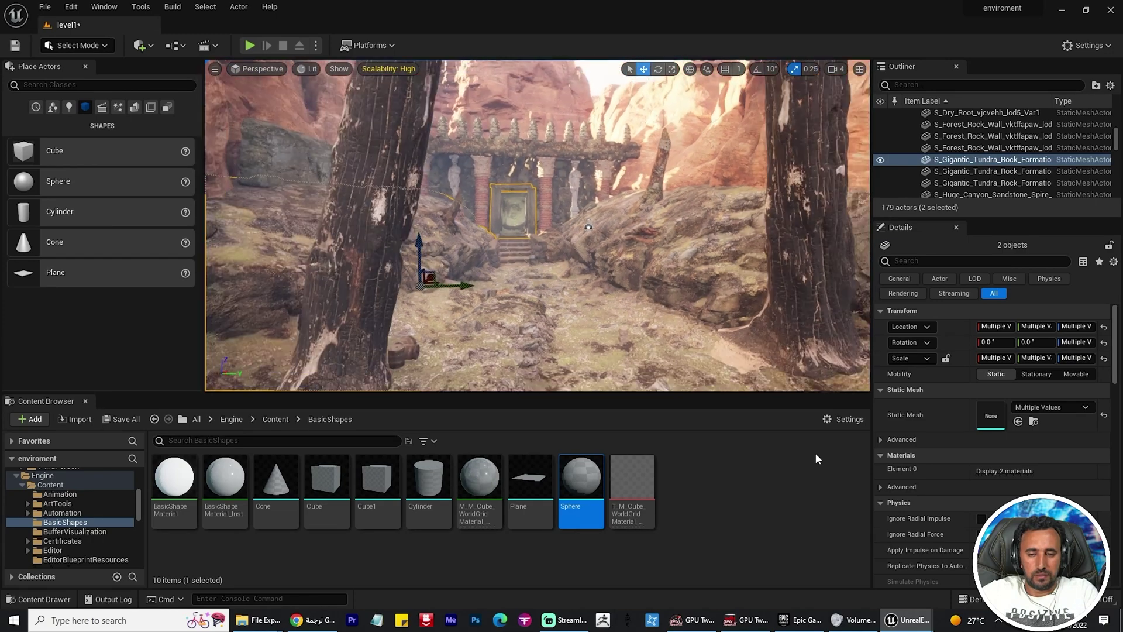
pyautogui.scroll(2, 786, 214)
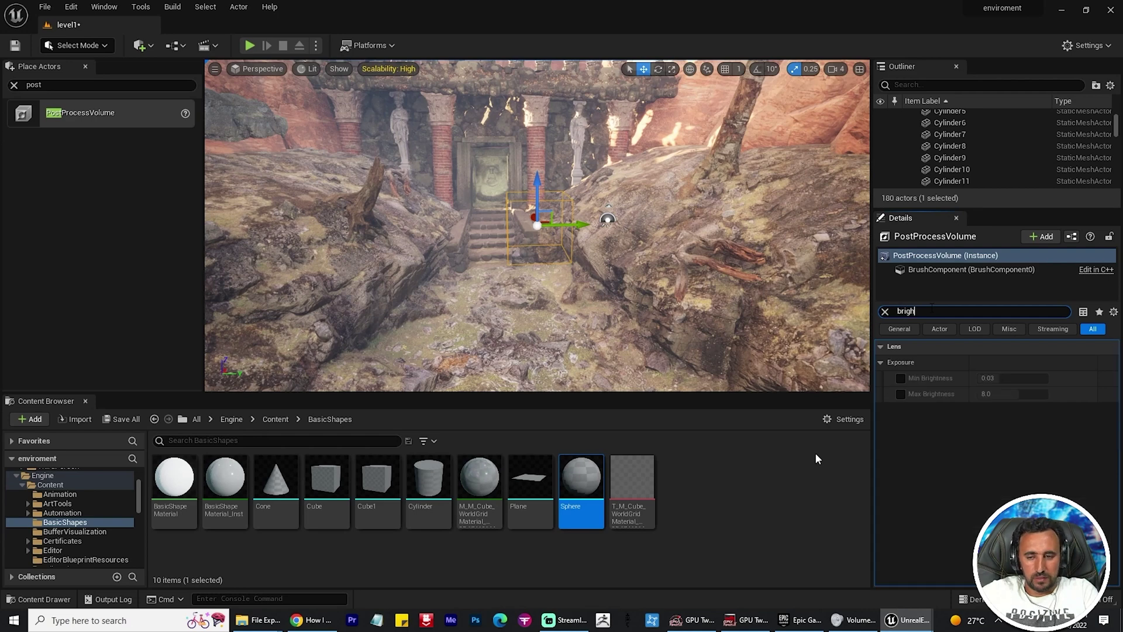
# - Enable the PostProcessVolume's Min Brightness and Max Brightness exposure overrides and set Min Brightness to 0.2
pyautogui.click(900, 378)
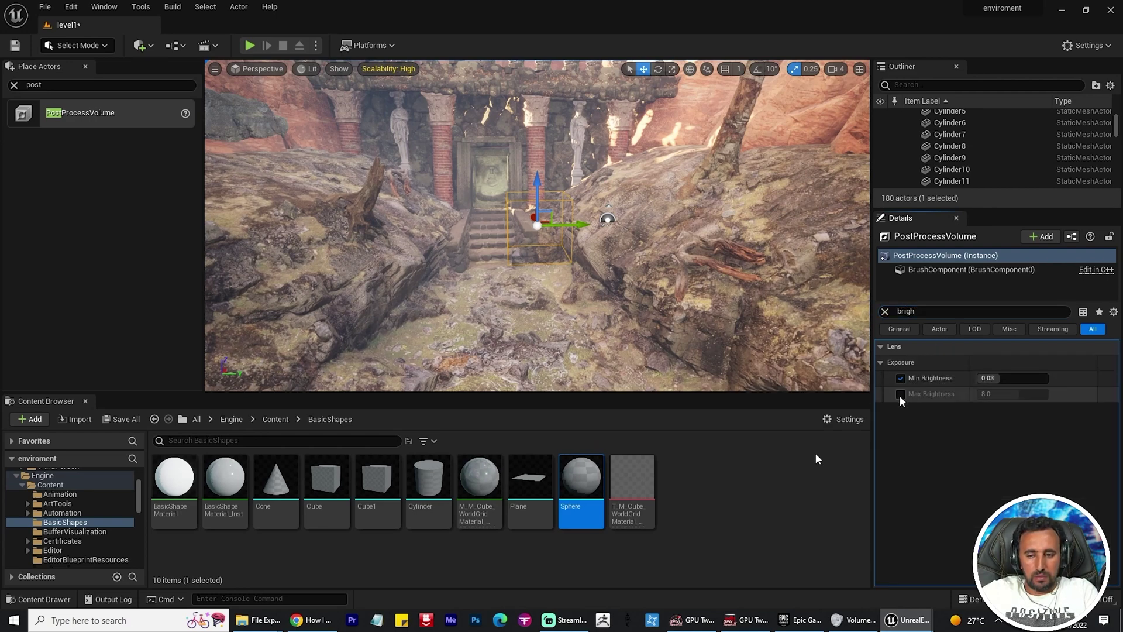
pyautogui.click(901, 393)
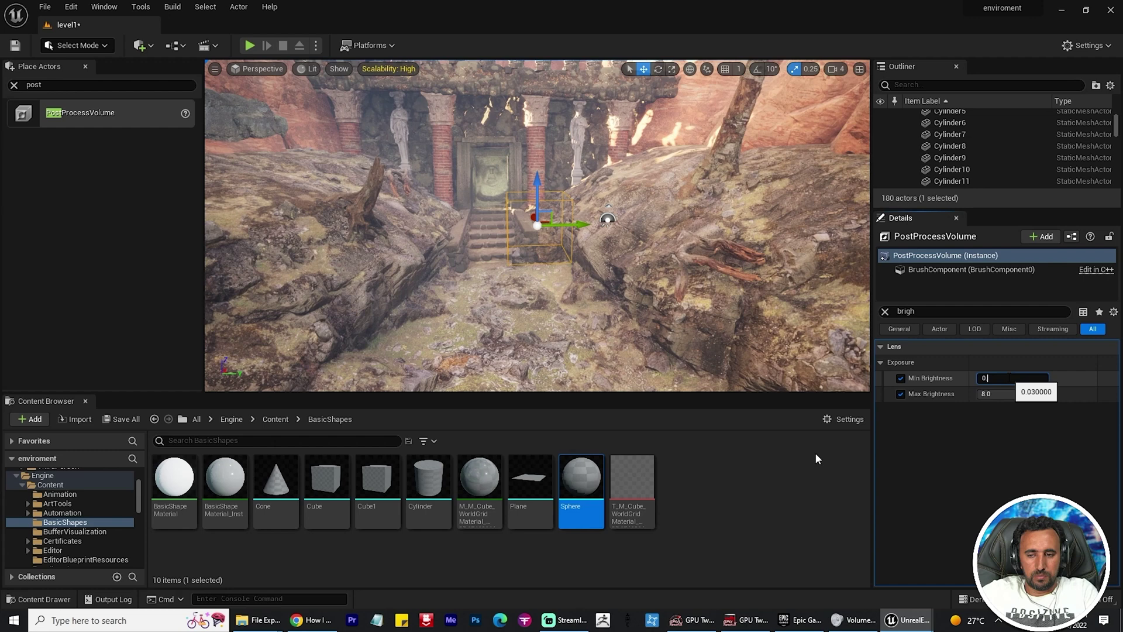
pyautogui.press('Return')
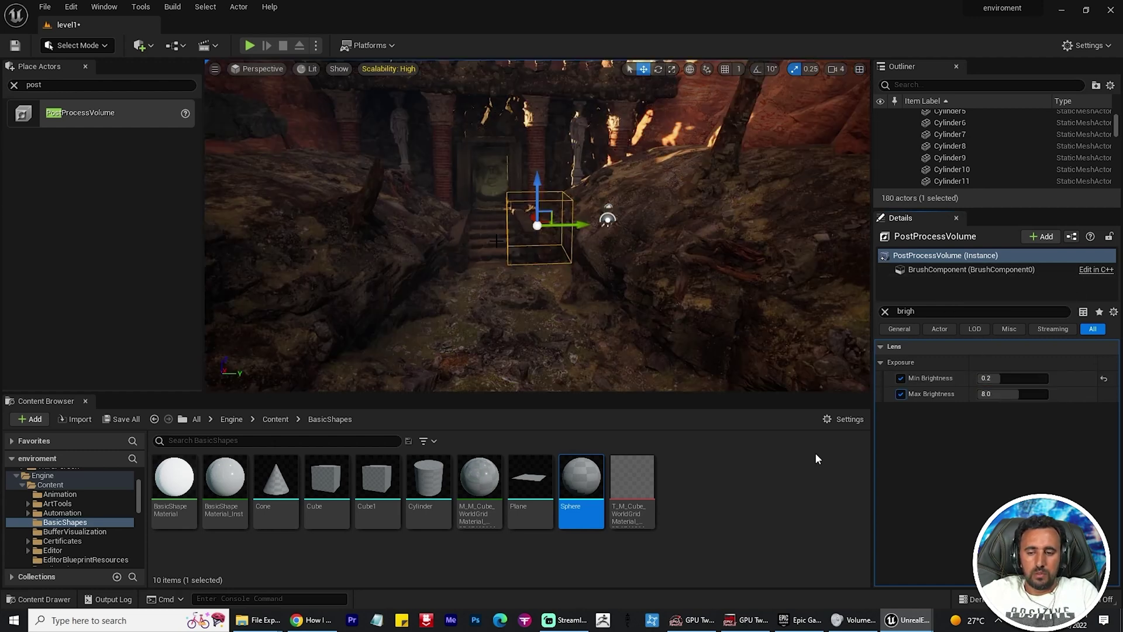
# - Try Min Brightness values of about 2.6 and 0.5 on the PostProcessVolume and return it to 0.2
pyautogui.keyDown('alt'); pyautogui.moveTo(540, 289); pyautogui.dragTo(517, 269); pyautogui.keyUp('alt')
pyautogui.moveTo(995, 379); pyautogui.dragTo(1007, 379)
pyautogui.click(998, 379)
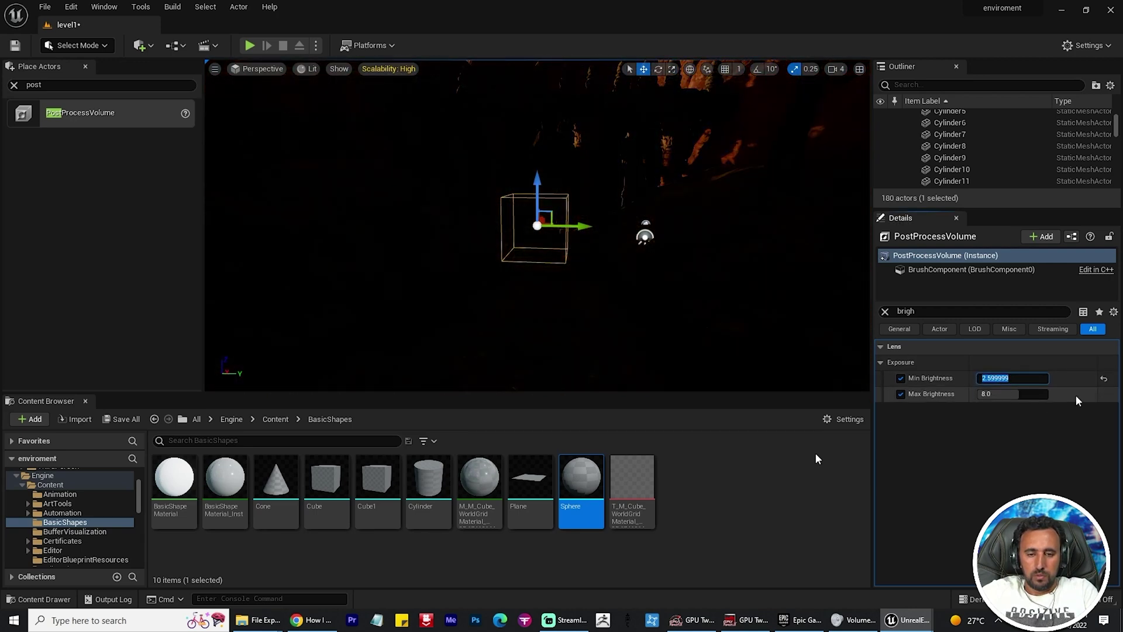
pyautogui.write('0.5')
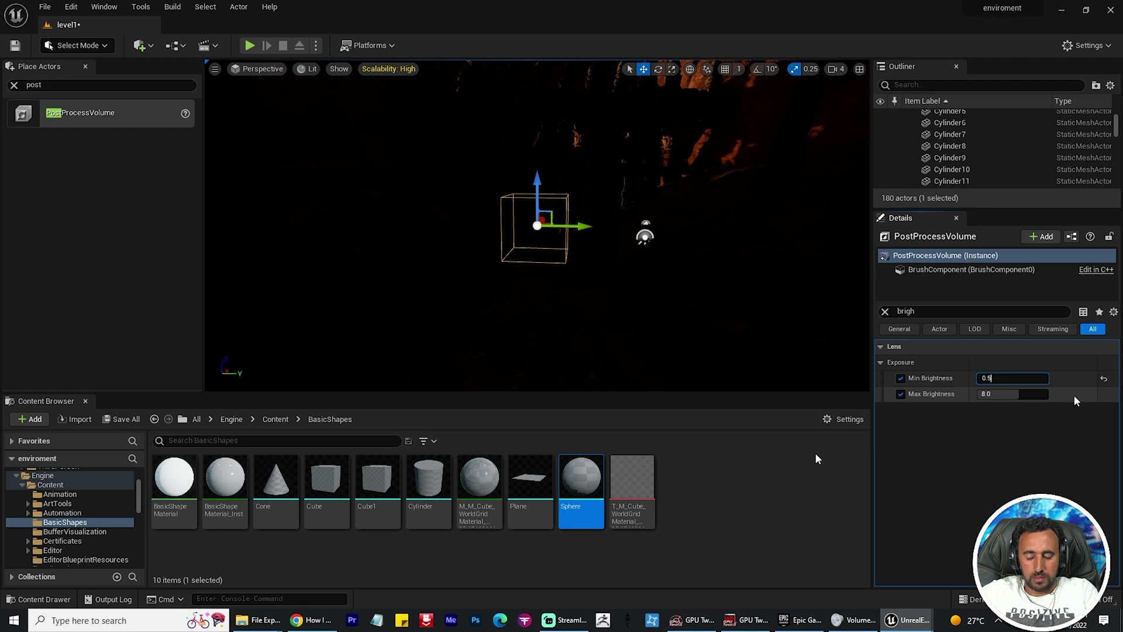
pyautogui.press('Return')
pyautogui.write('0')
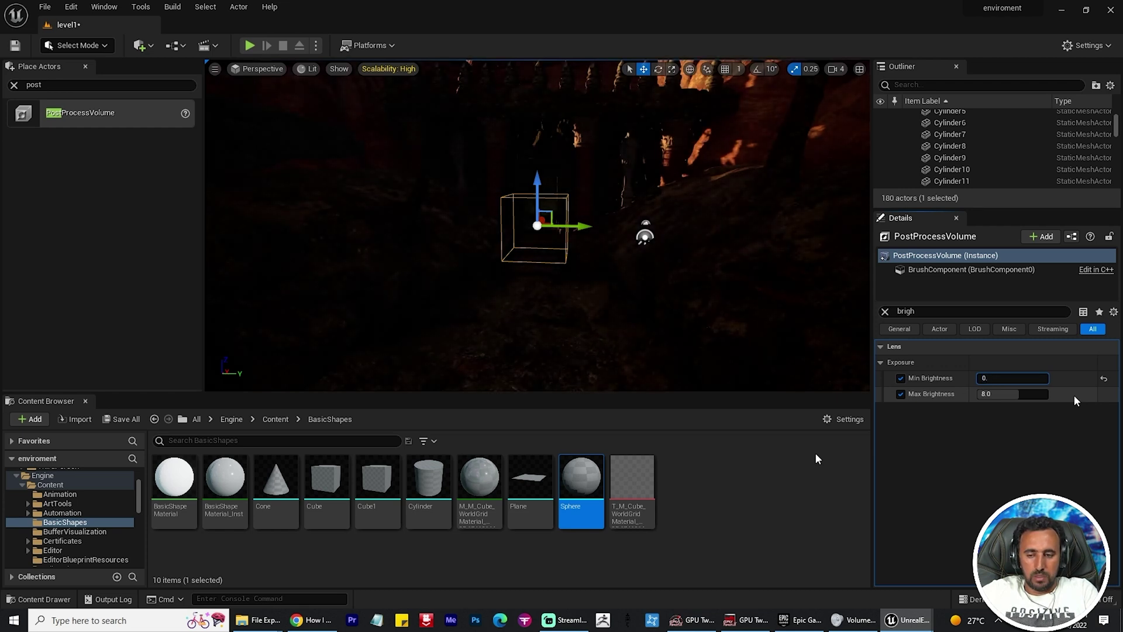
pyautogui.write('.2')
pyautogui.press('Return')
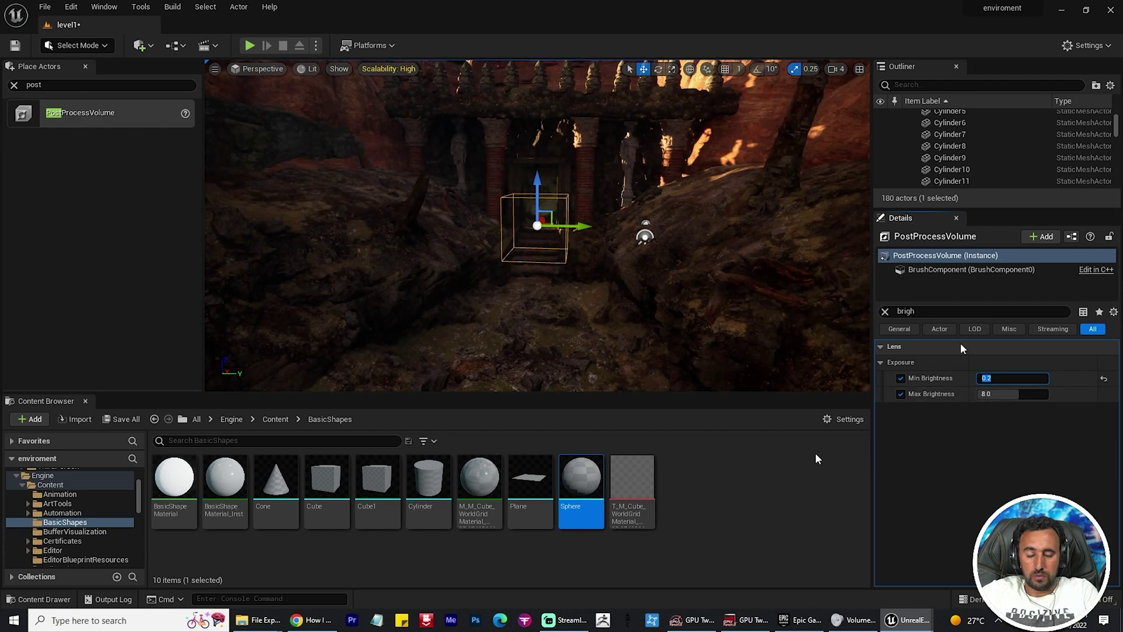
# - Set the PostProcessVolume's Min Brightness to 0.1 and Max Brightness to 0.2
pyautogui.write('0.1')
pyautogui.press('Return')
pyautogui.press('Tab')
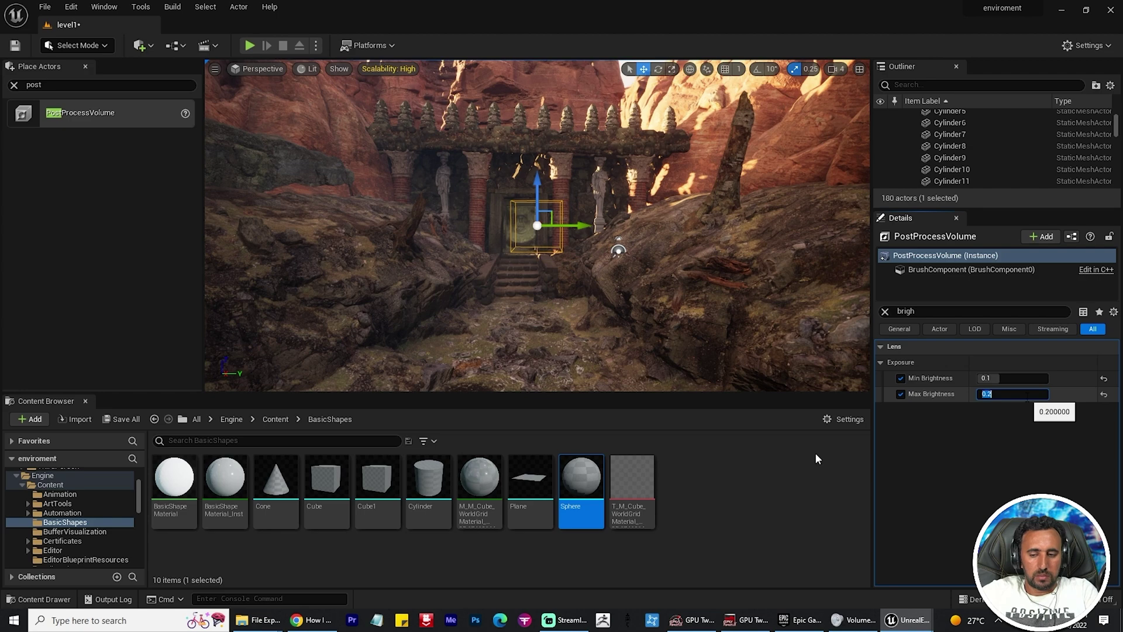
pyautogui.press('Return')
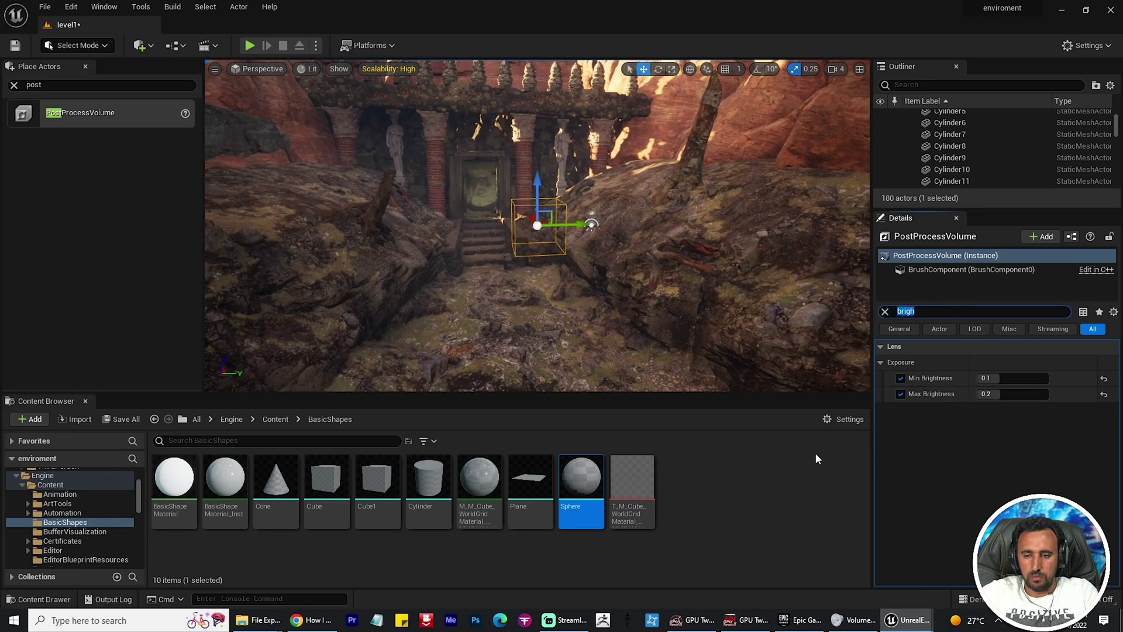
# - Enable the PostProcessVolume's Vignette Intensity at about 0.336 and adjust the direction of the sunlight on the temple
pyautogui.write('ving')
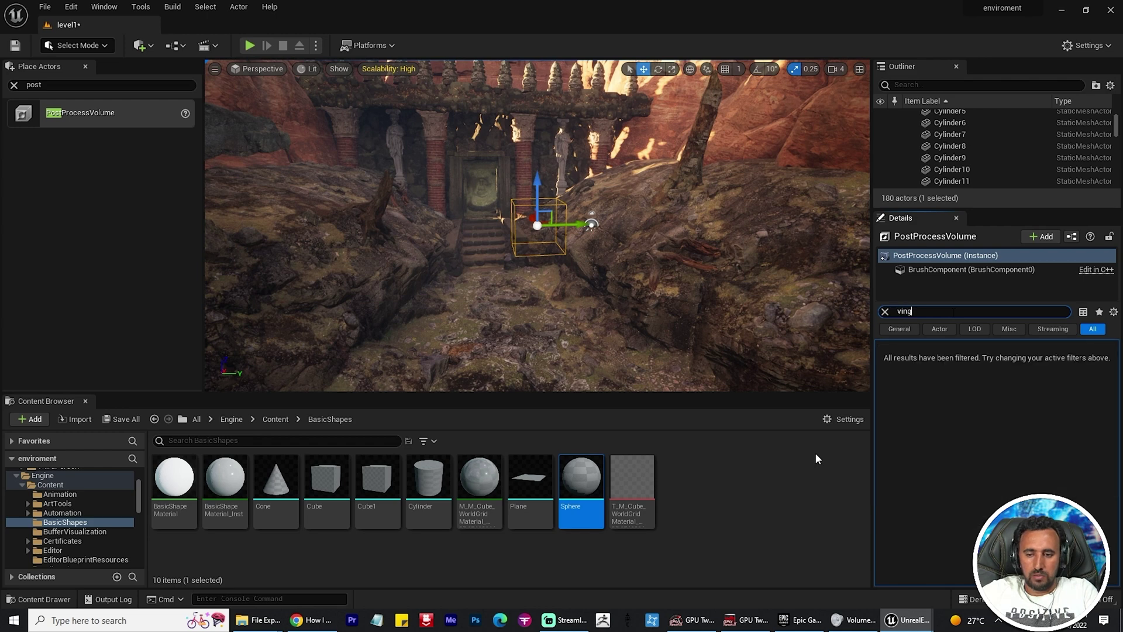
pyautogui.press('BackSpace')
pyautogui.press('BackSpace')
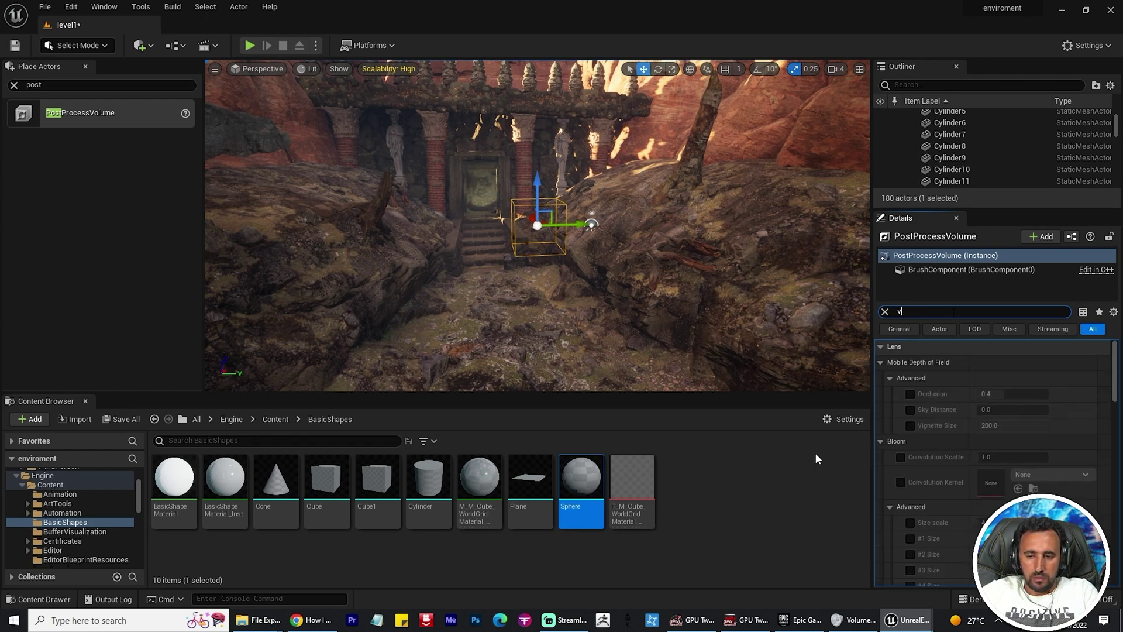
pyautogui.write('ig')
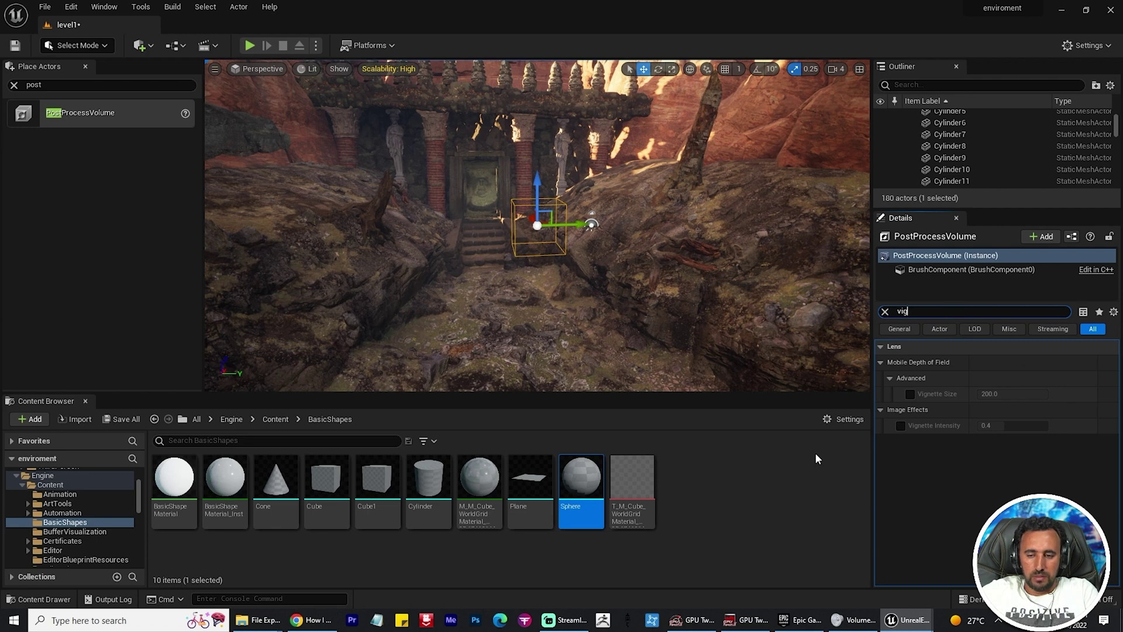
pyautogui.hotkey('alt', 'Tab')
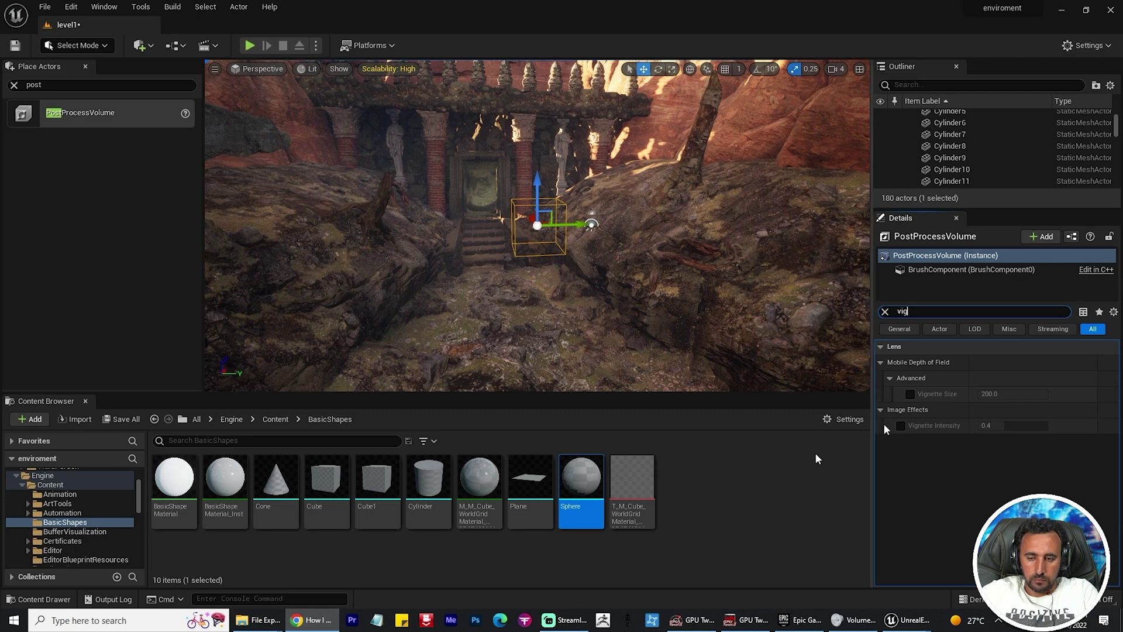
pyautogui.click(900, 426)
pyautogui.moveTo(1000, 427)
pyautogui.mouseDown()
pyautogui.moveTo(1014, 427)
pyautogui.moveTo(997, 426)
pyautogui.mouseUp()
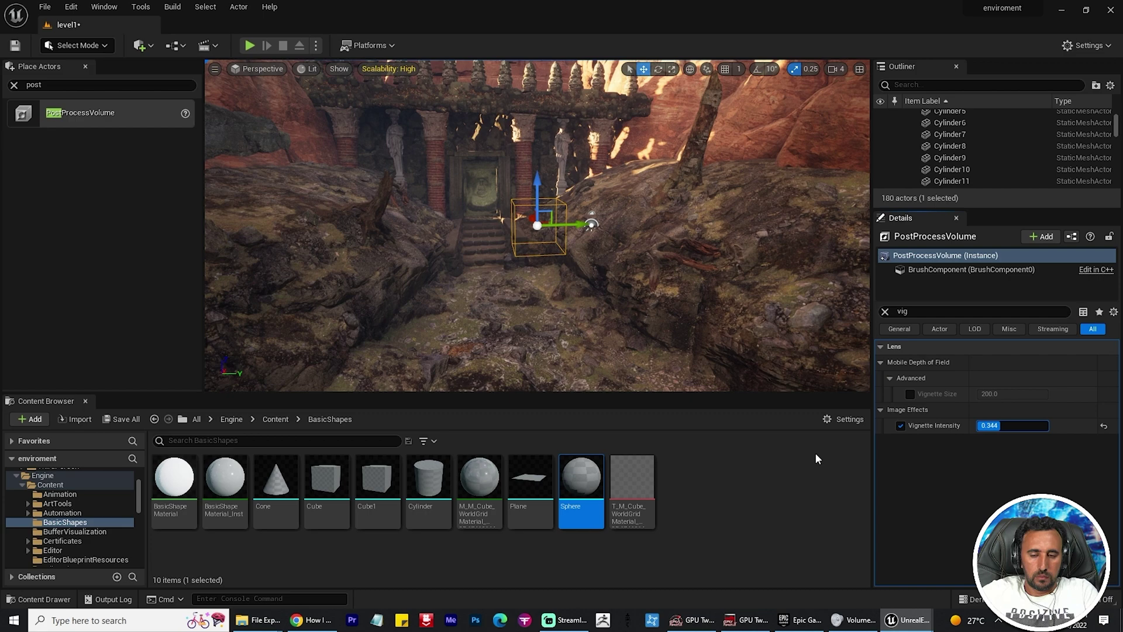
pyautogui.moveTo(742, 322)
pyautogui.keyDown('alt'); pyautogui.mouseDown()
pyautogui.moveTo(679, 321)
pyautogui.moveTo(695, 308)
pyautogui.moveTo(745, 314)
pyautogui.mouseUp(); pyautogui.keyUp('alt')
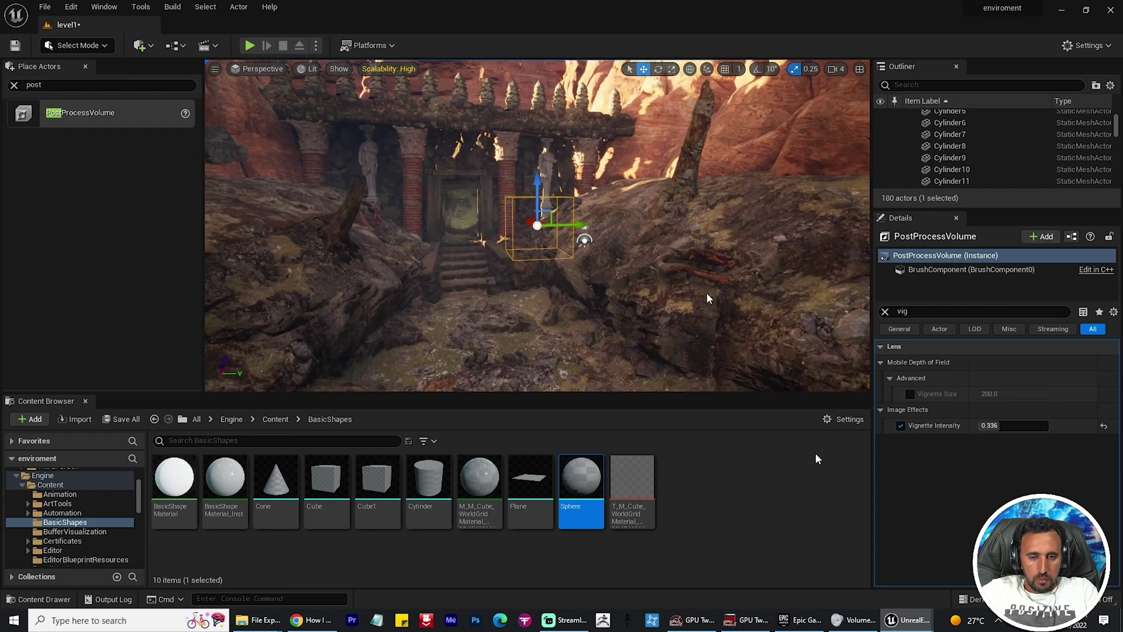
pyautogui.hotkey('ctrl', 'l')
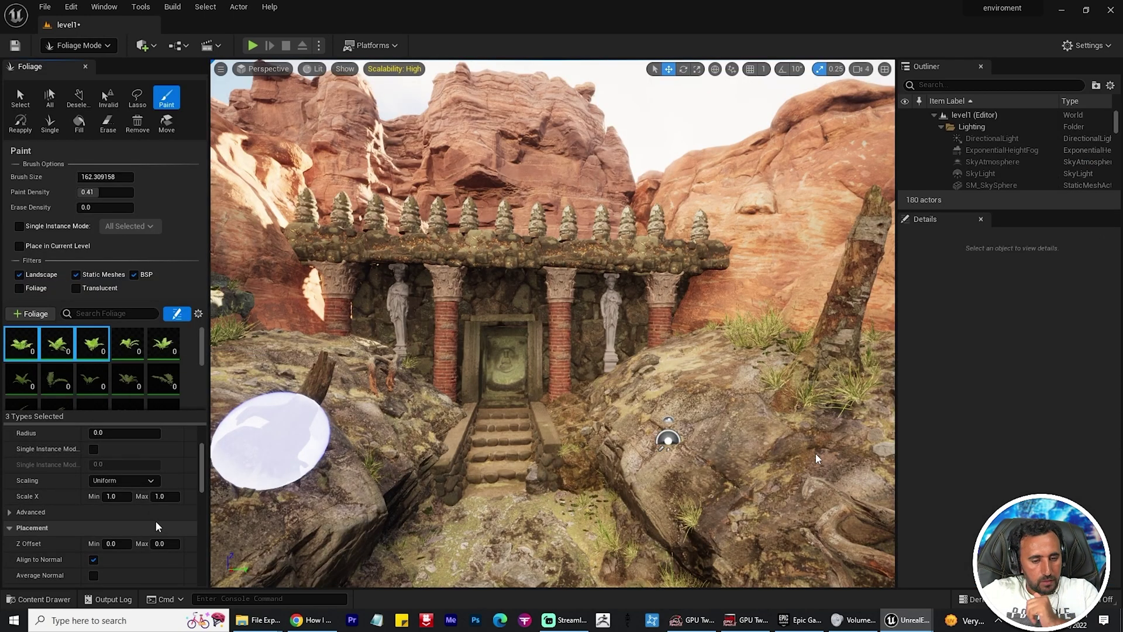
# - Set Scale X maximum to 3.0 for the three selected fern types, try painting ferns before the stairs, and undo the stroke
pyautogui.click(111, 496)
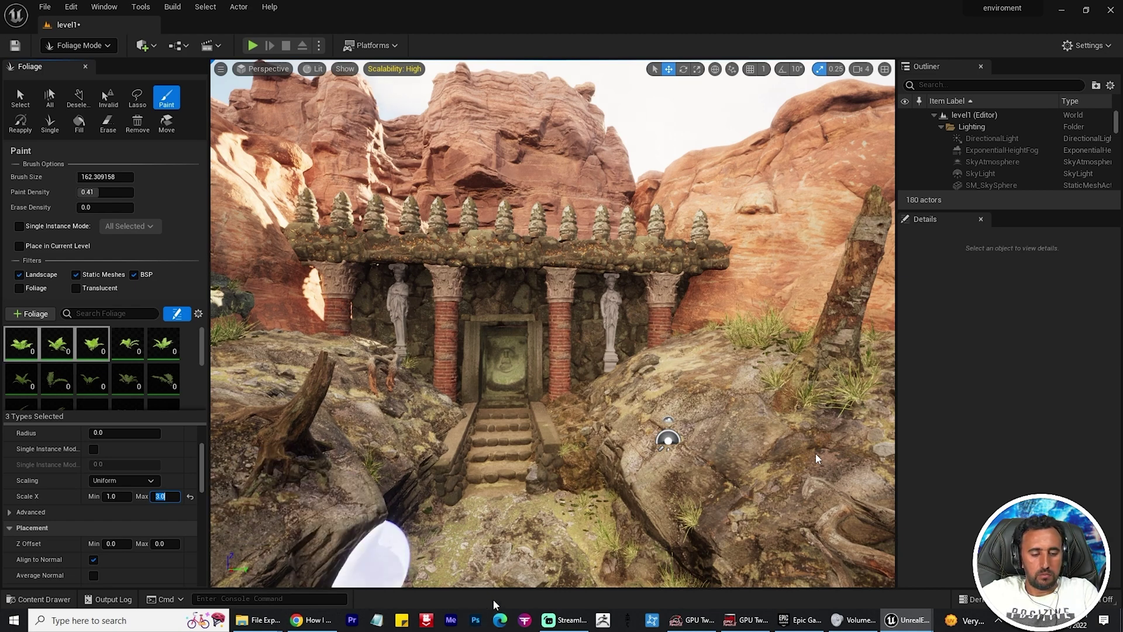
pyautogui.moveTo(471, 514); pyautogui.dragTo(559, 550)
pyautogui.moveTo(559, 550); pyautogui.dragTo(585, 567, button='middle')
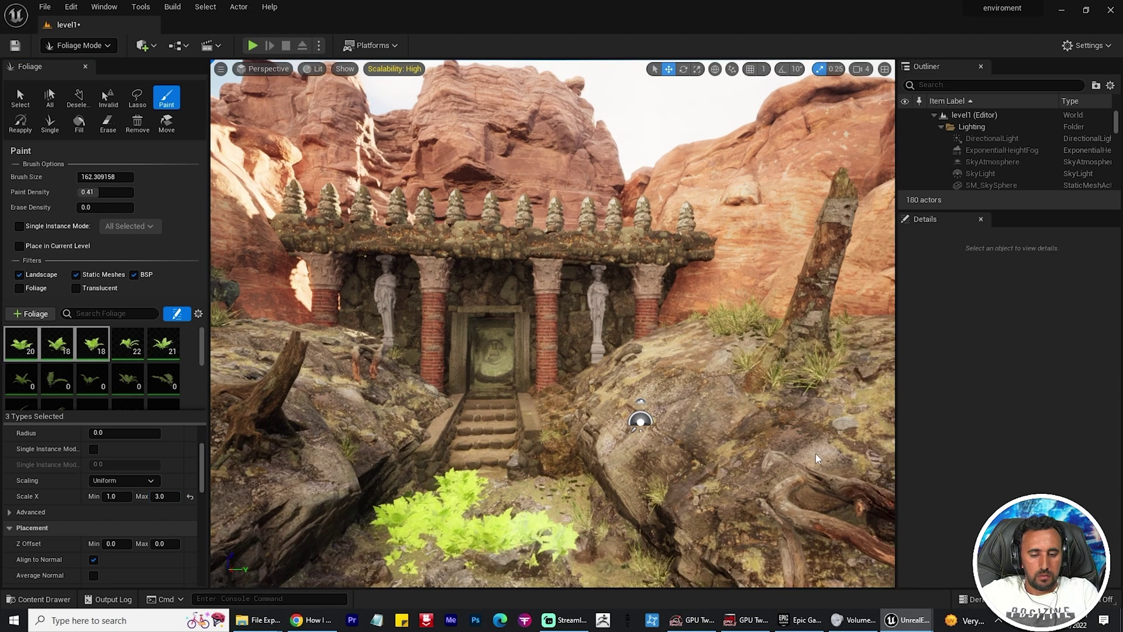
pyautogui.moveTo(818, 459)
pyautogui.mouseDown(button='right')
pyautogui.moveTo(593, 445)
pyautogui.moveTo(580, 418)
pyautogui.moveTo(570, 438)
pyautogui.moveTo(468, 445)
pyautogui.moveTo(877, 454)
pyautogui.moveTo(748, 468)
pyautogui.moveTo(631, 438)
pyautogui.moveTo(817, 458)
pyautogui.mouseUp(button='right')
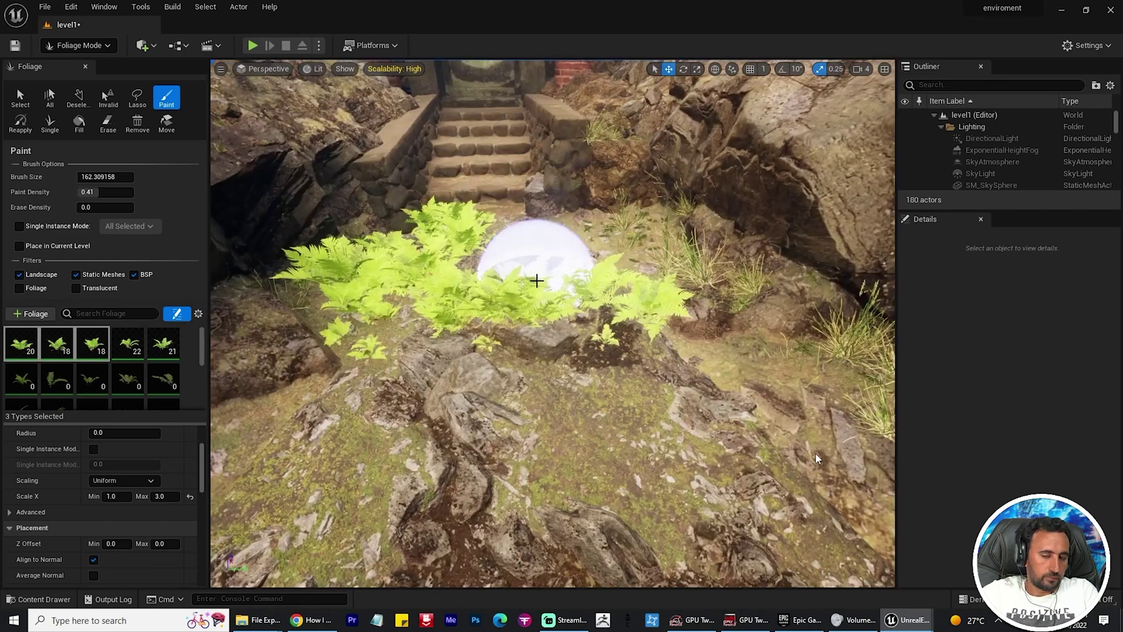
pyautogui.hotkey('ctrl', 'z')
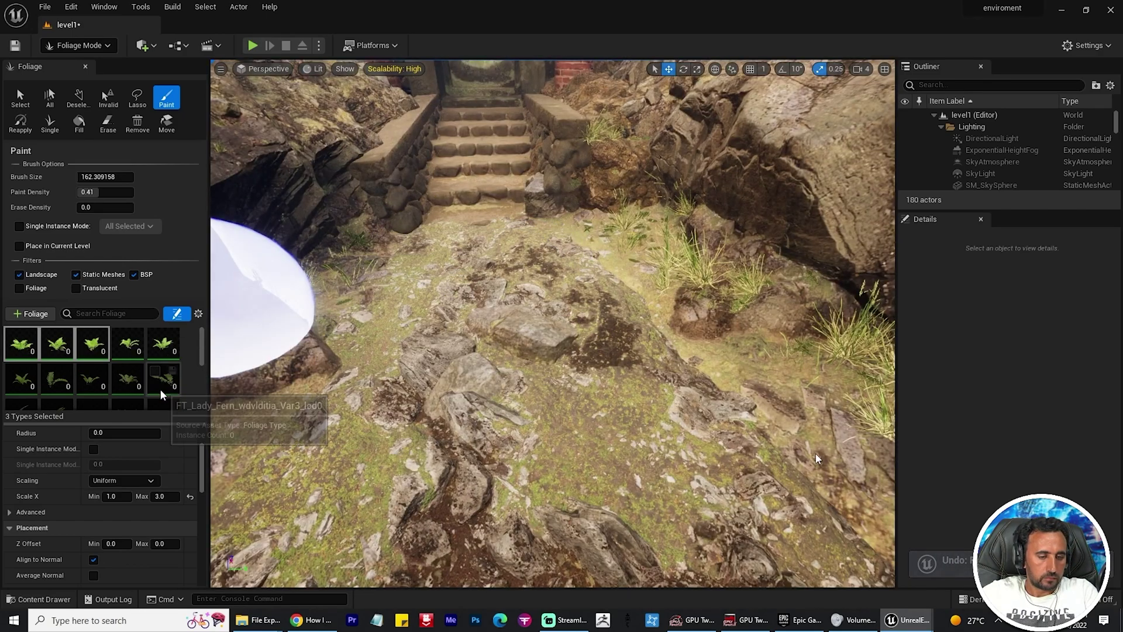
# - Try painting a patch of Lady Fern on the ground in front of the stairs and inspect it up close
pyautogui.click(25, 385)
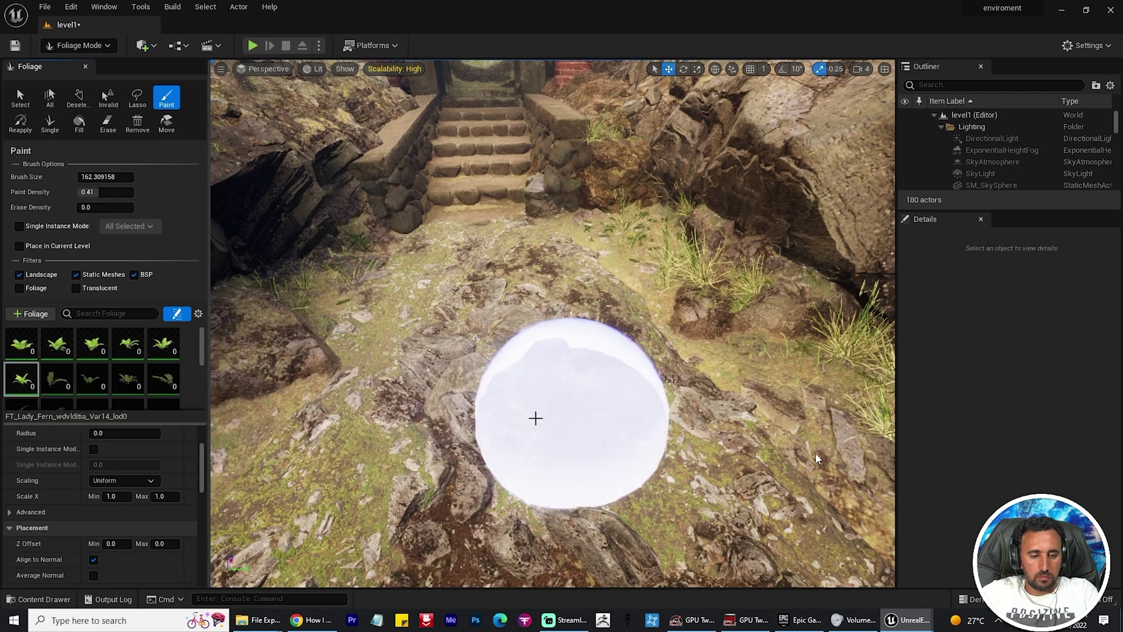
pyautogui.moveTo(536, 418)
pyautogui.mouseDown()
pyautogui.moveTo(651, 381)
pyautogui.moveTo(685, 401)
pyautogui.mouseUp()
pyautogui.scroll(-4, 685, 401)
pyautogui.moveTo(686, 401); pyautogui.dragTo(686, 374, button='right')
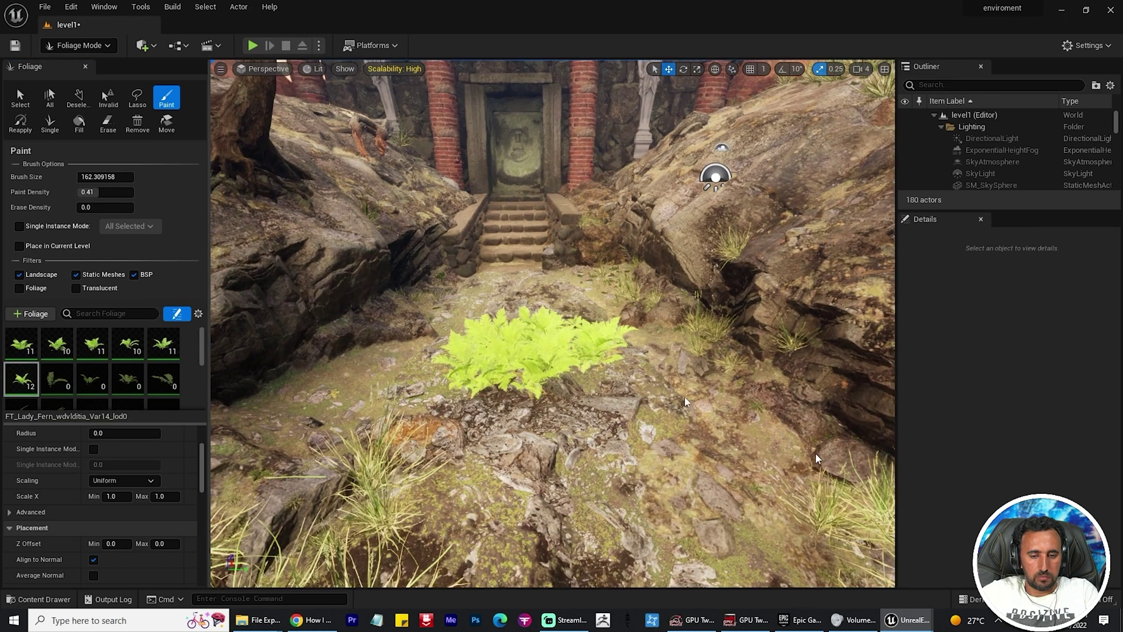
pyautogui.hotkey('ctrl', 'space')
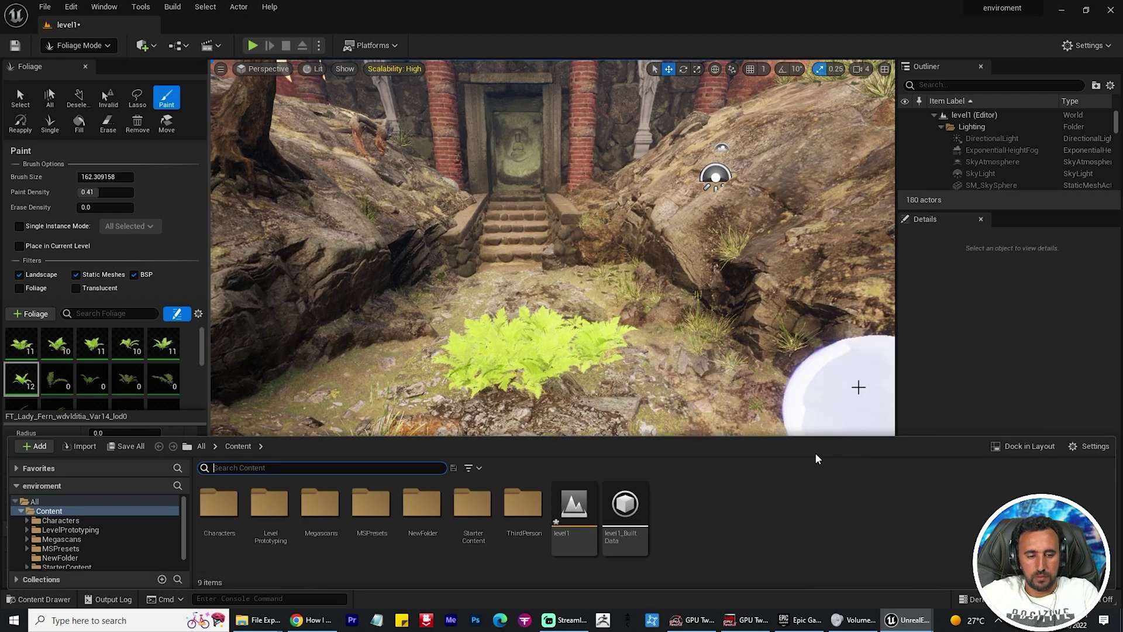
pyautogui.hotkey('ctrl', 'space')
pyautogui.moveTo(576, 374); pyautogui.dragTo(620, 380, button='right')
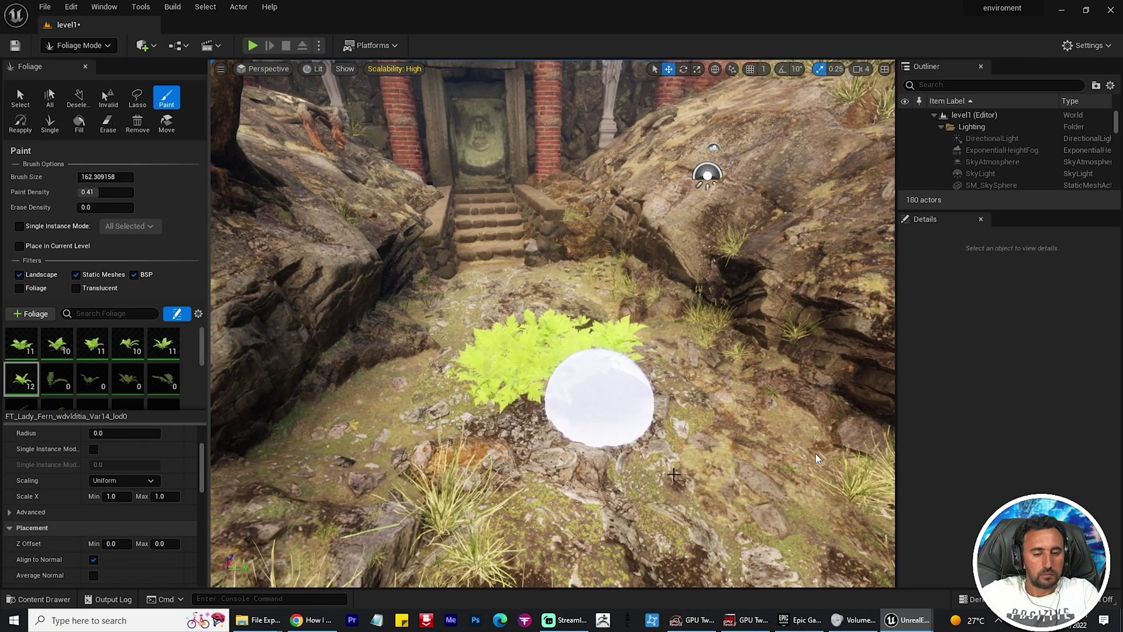
pyautogui.scroll(6, 817, 458)
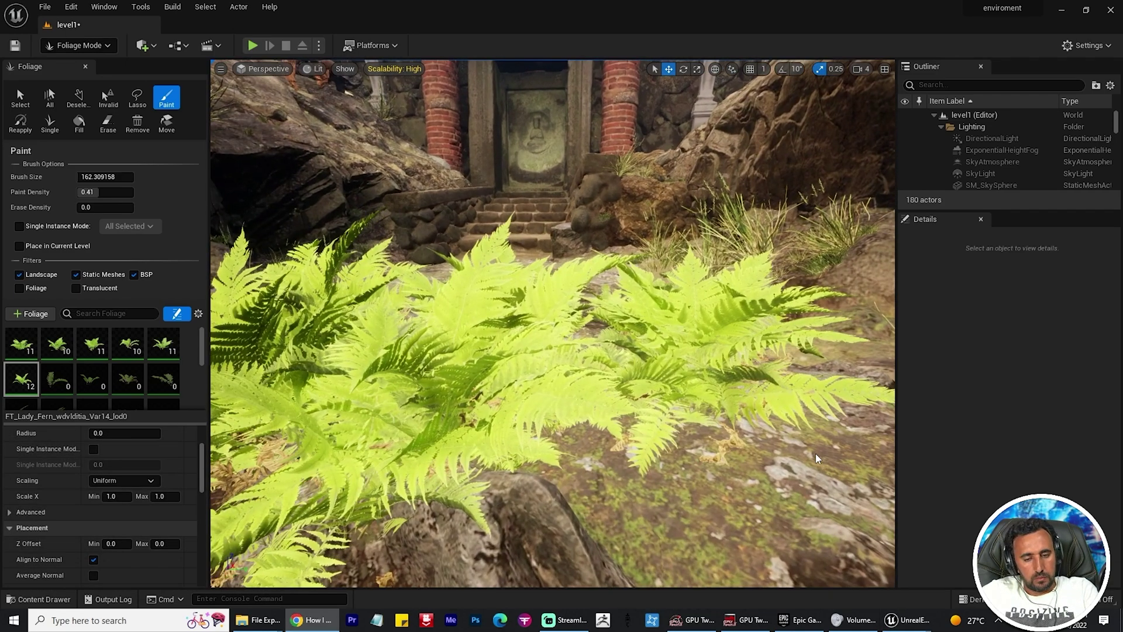
pyautogui.scroll(5, 817, 458)
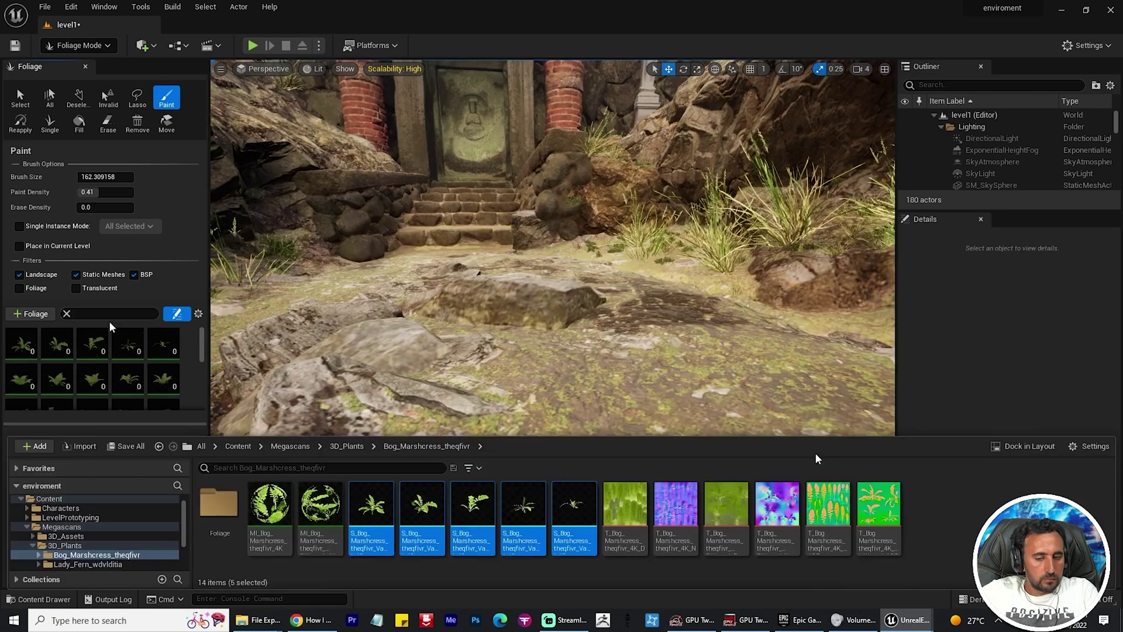
# - Filter the foliage types by "bog" and activate the Bog Marshcress variants for painting
pyautogui.click(111, 313)
pyautogui.write('bog')
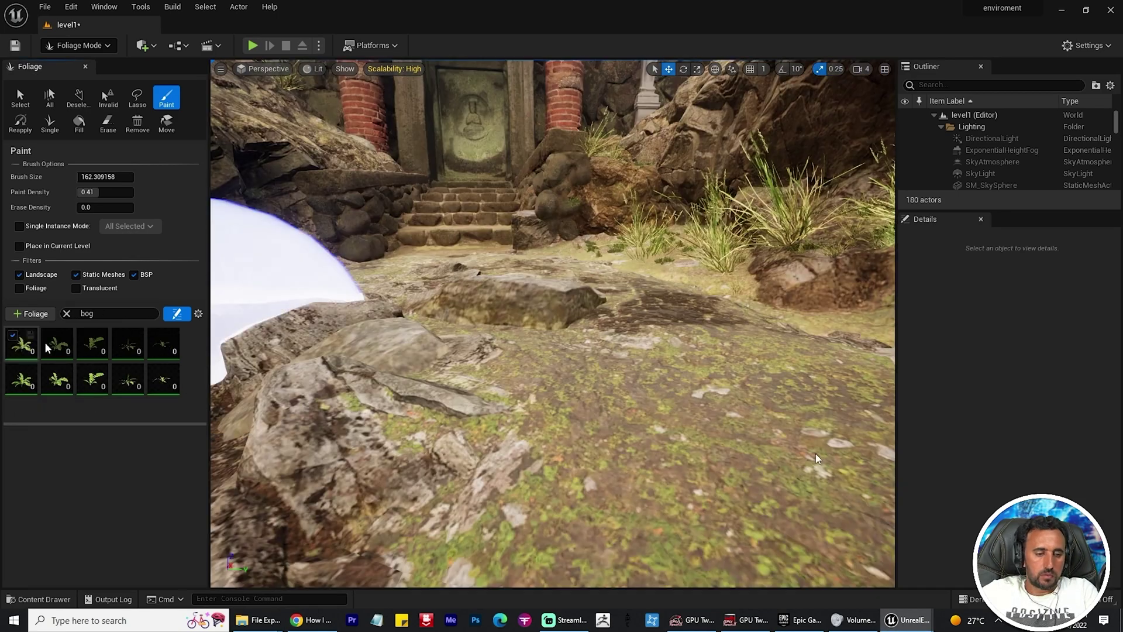
pyautogui.click(85, 337)
pyautogui.click(120, 336)
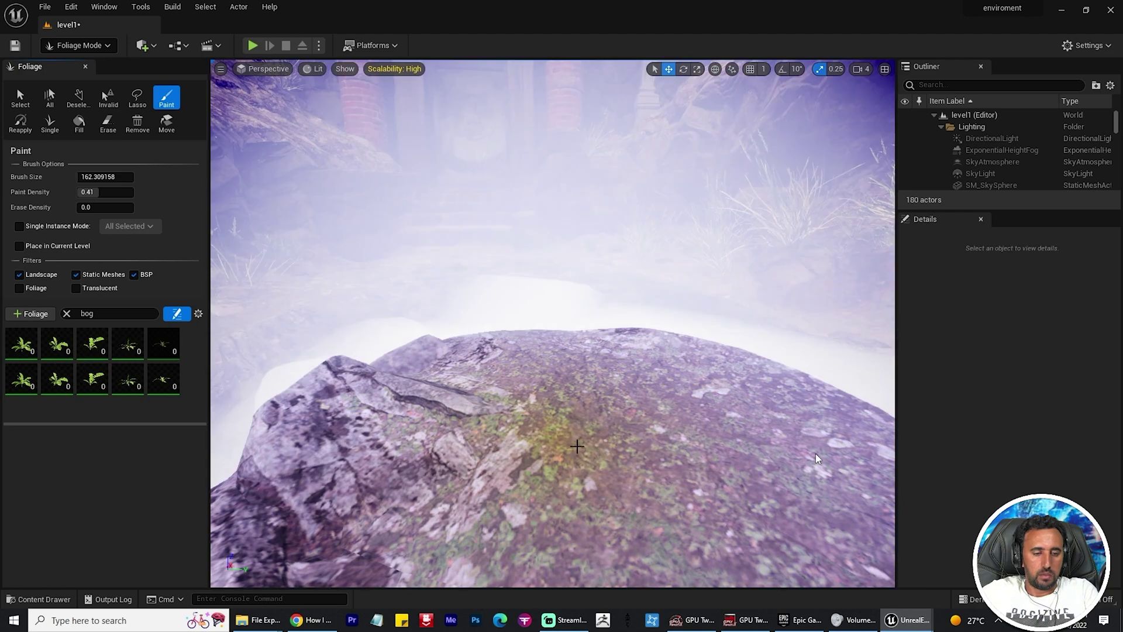
# - Reduce the foliage brush size to about 139 and paint Bog Marshcress across the ground in front of the temple stairs
pyautogui.scroll(-3, 580, 425)
pyautogui.press('[')
pyautogui.press('[')
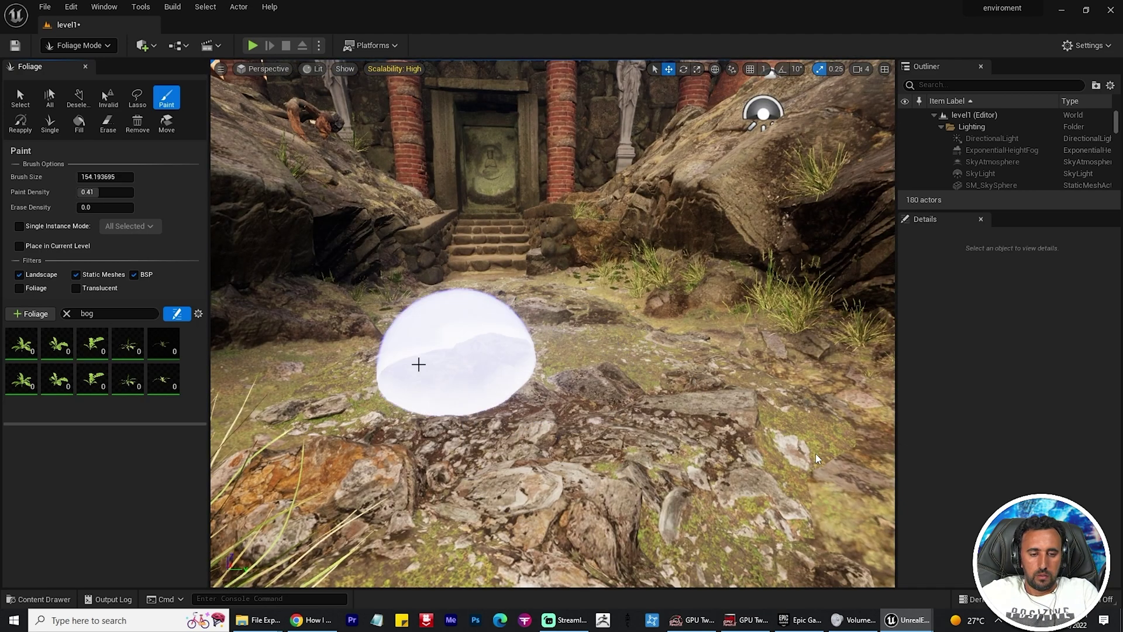
pyautogui.press('[')
pyautogui.moveTo(408, 365); pyautogui.dragTo(331, 393)
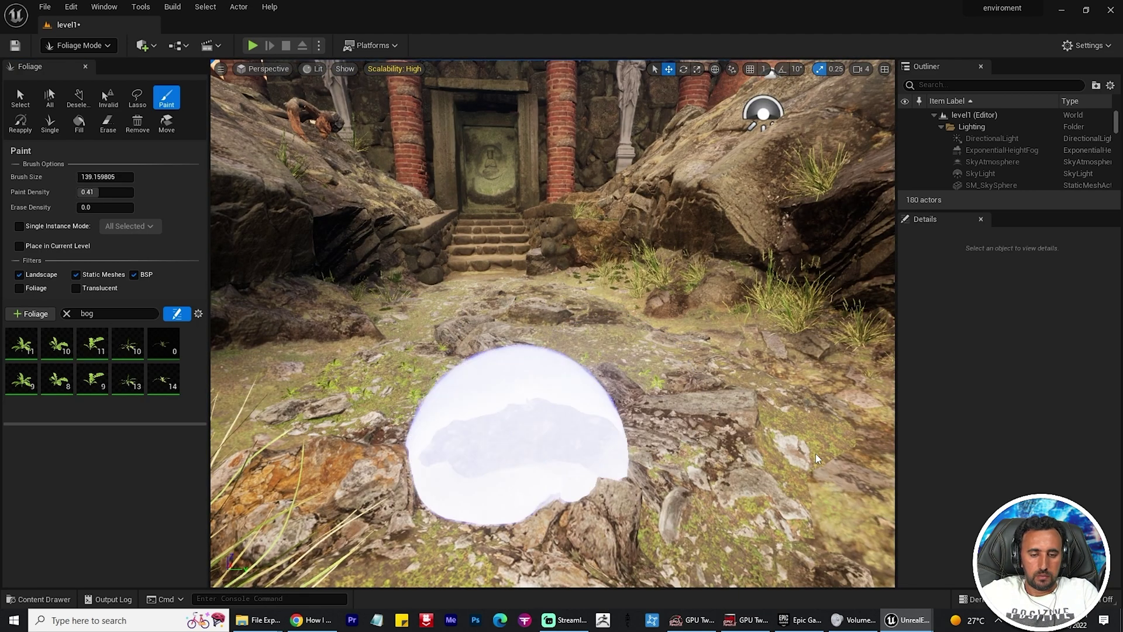
# - Inspect the painted Bog Marshcress around the path to the stairs and undo its brush strokes
pyautogui.scroll(5, 818, 458)
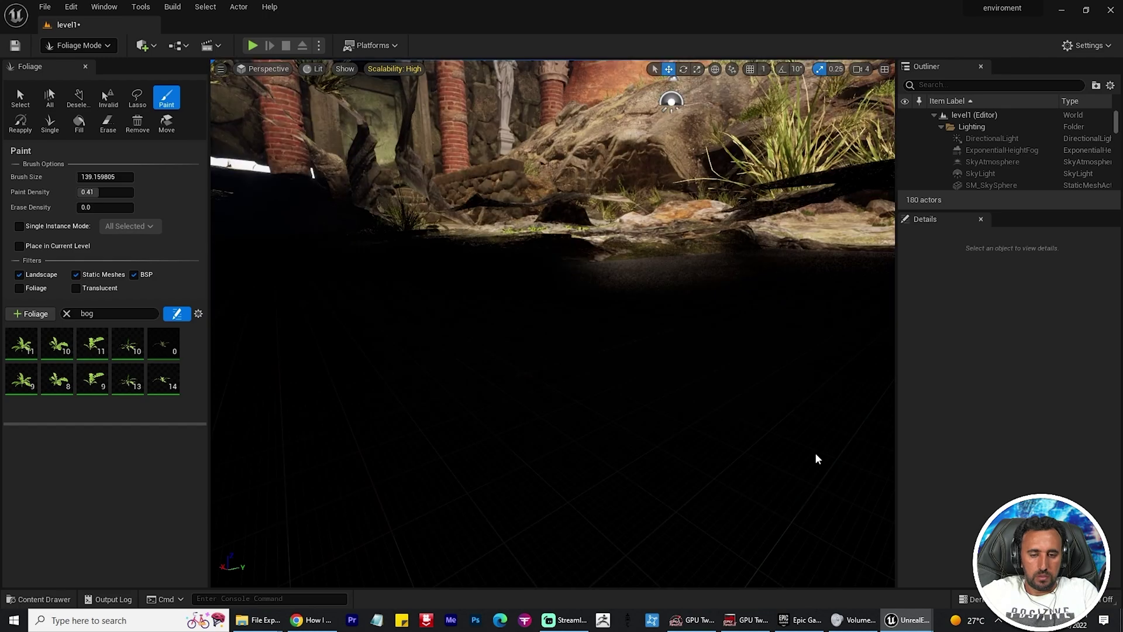
pyautogui.moveTo(818, 458)
pyautogui.mouseDown(button='right')
pyautogui.moveTo(818, 497)
pyautogui.moveTo(818, 458)
pyautogui.mouseUp(button='right')
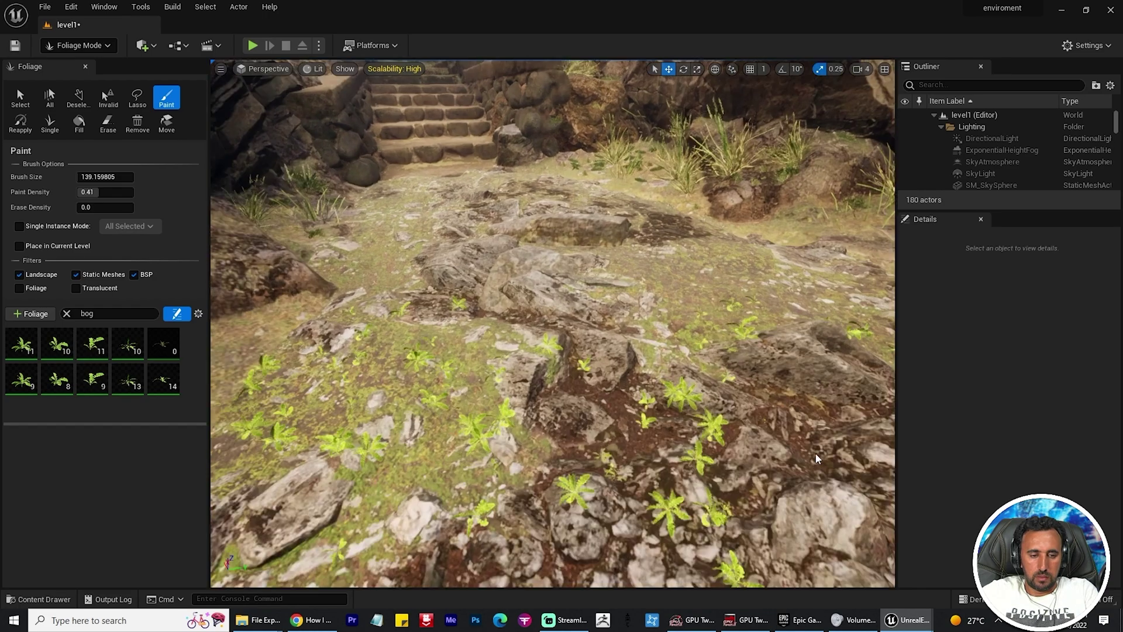
pyautogui.scroll(3, 818, 458)
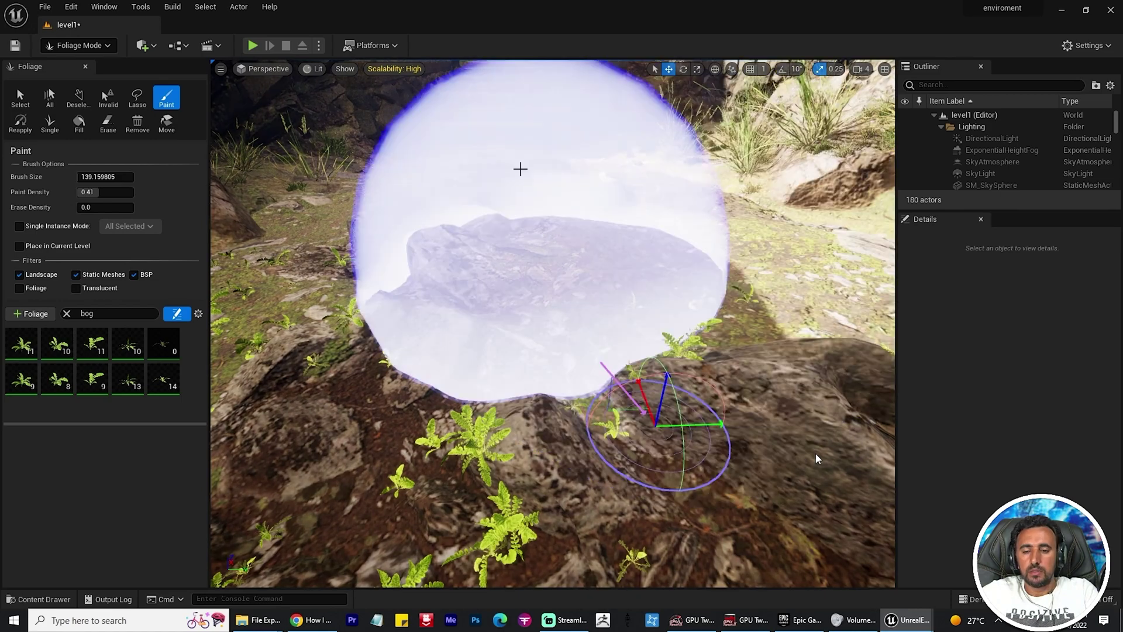
pyautogui.scroll(-3, 818, 458)
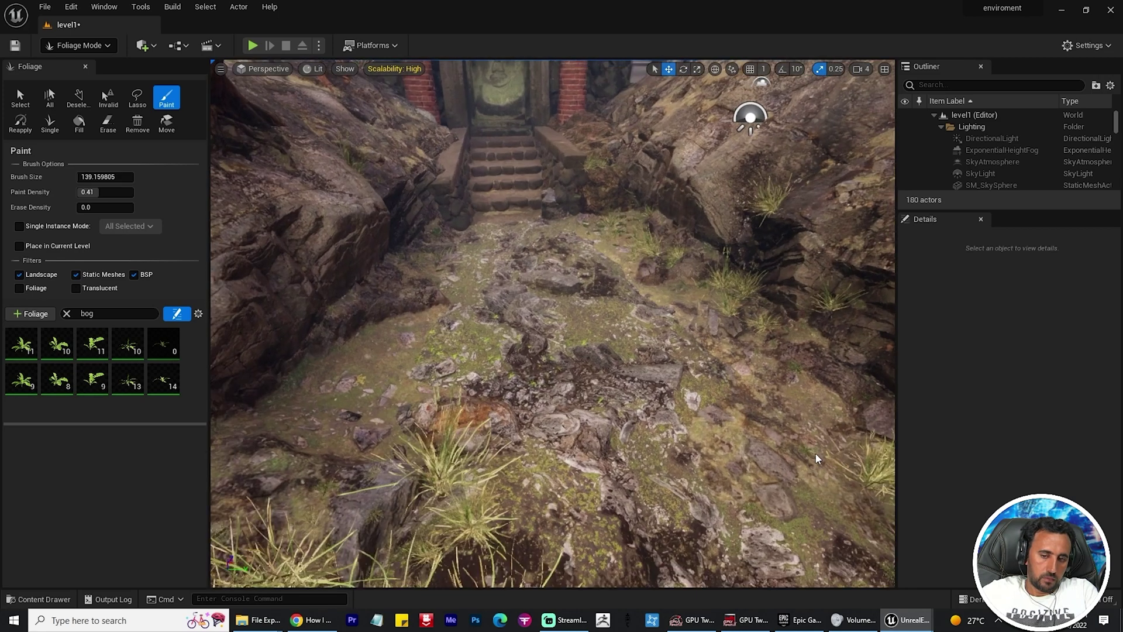
pyautogui.hotkey('ctrl', 'z')
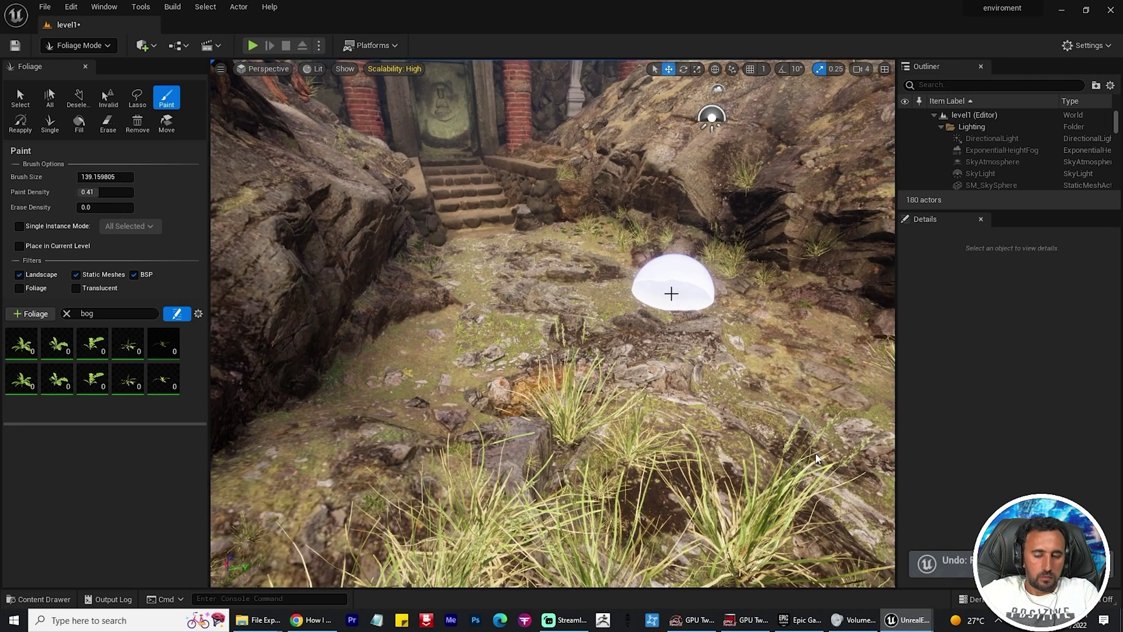
pyautogui.hotkey('ctrl', 'z')
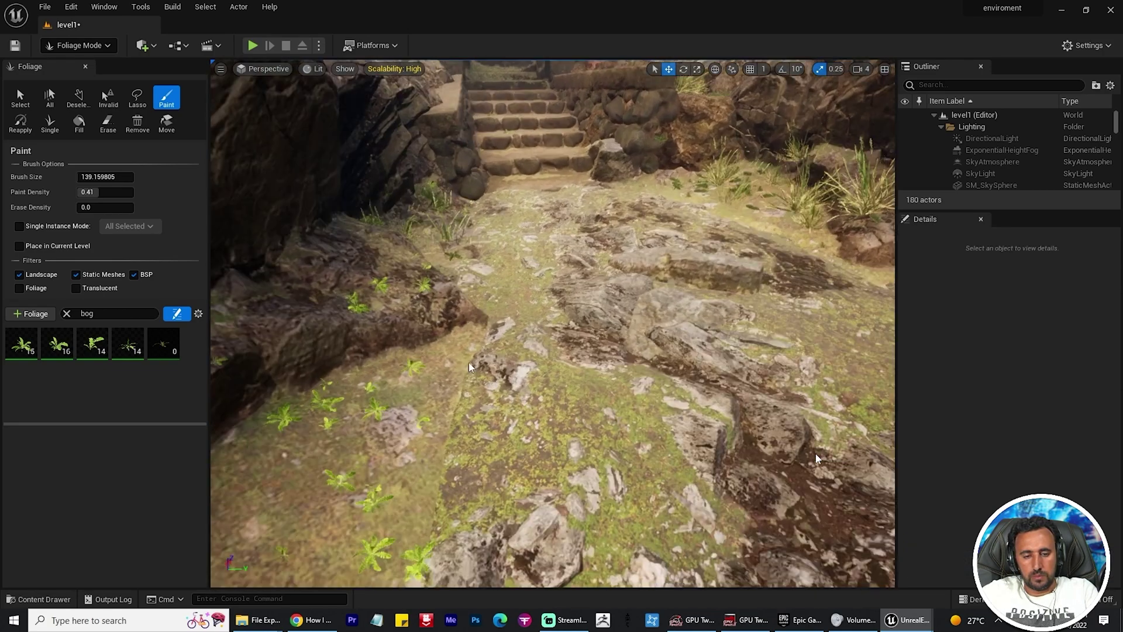
pyautogui.moveTo(469, 367); pyautogui.dragTo(412, 391, button='right')
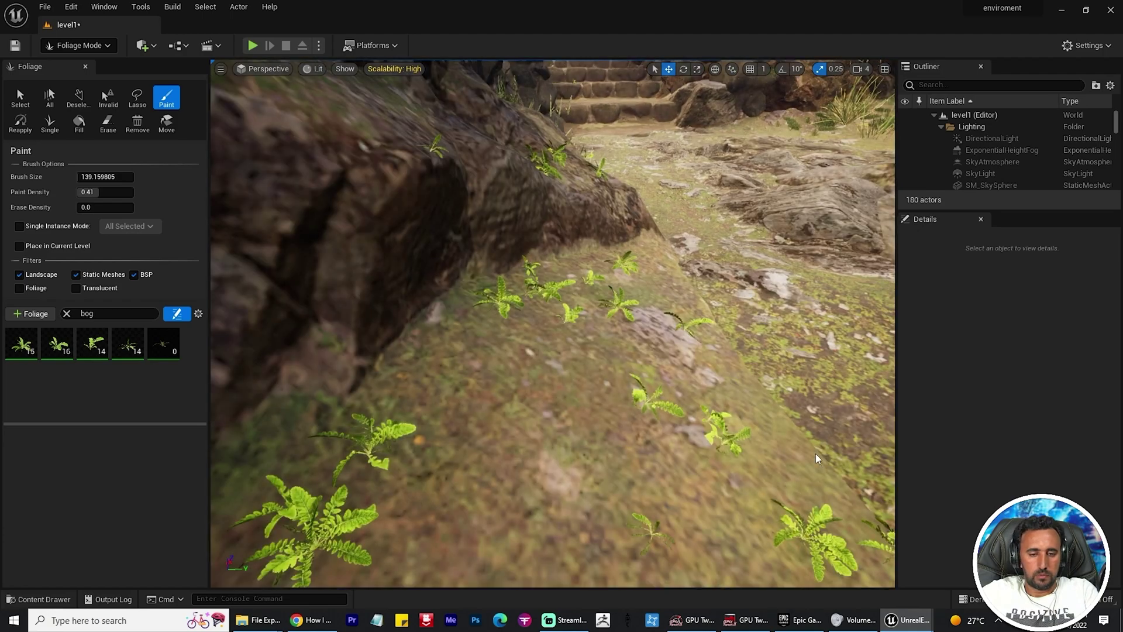
pyautogui.moveTo(817, 458)
pyautogui.mouseDown(button='right')
pyautogui.moveTo(579, 456)
pyautogui.moveTo(817, 458)
pyautogui.mouseUp(button='right')
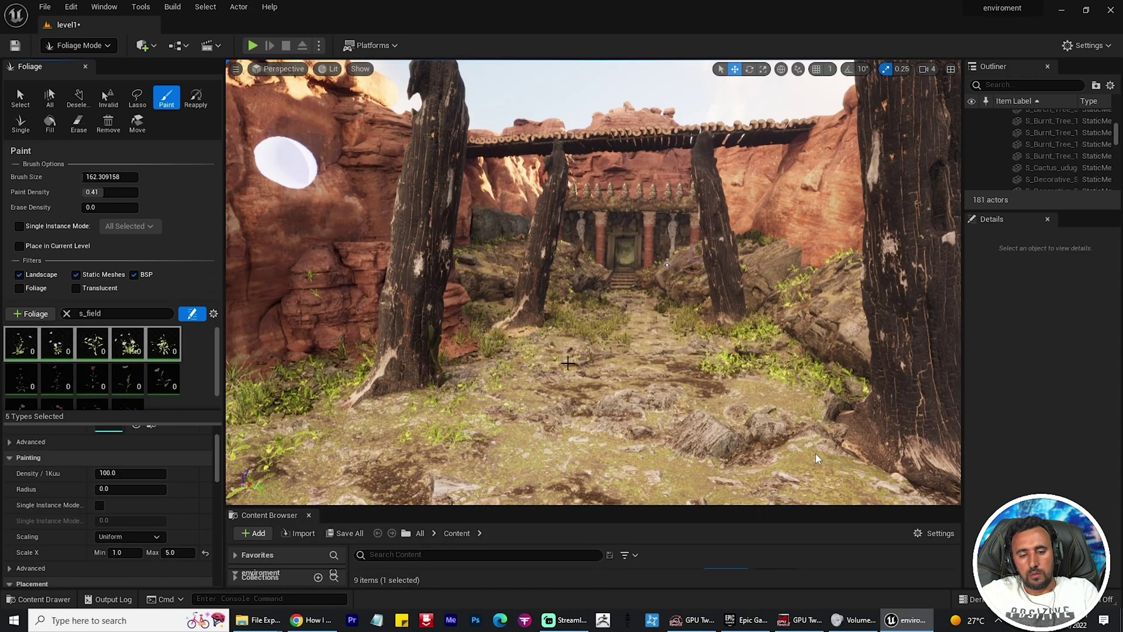
# - Try painting the five selected field poppy types and the first variant alone before the temple, and undo the strokes
pyautogui.moveTo(567, 363)
pyautogui.mouseDown()
pyautogui.moveTo(572, 431)
pyautogui.moveTo(544, 462)
pyautogui.mouseUp()
pyautogui.moveTo(817, 458); pyautogui.dragTo(817, 458, button='right')
pyautogui.hotkey('ctrl', 'z')
pyautogui.click(21, 343)
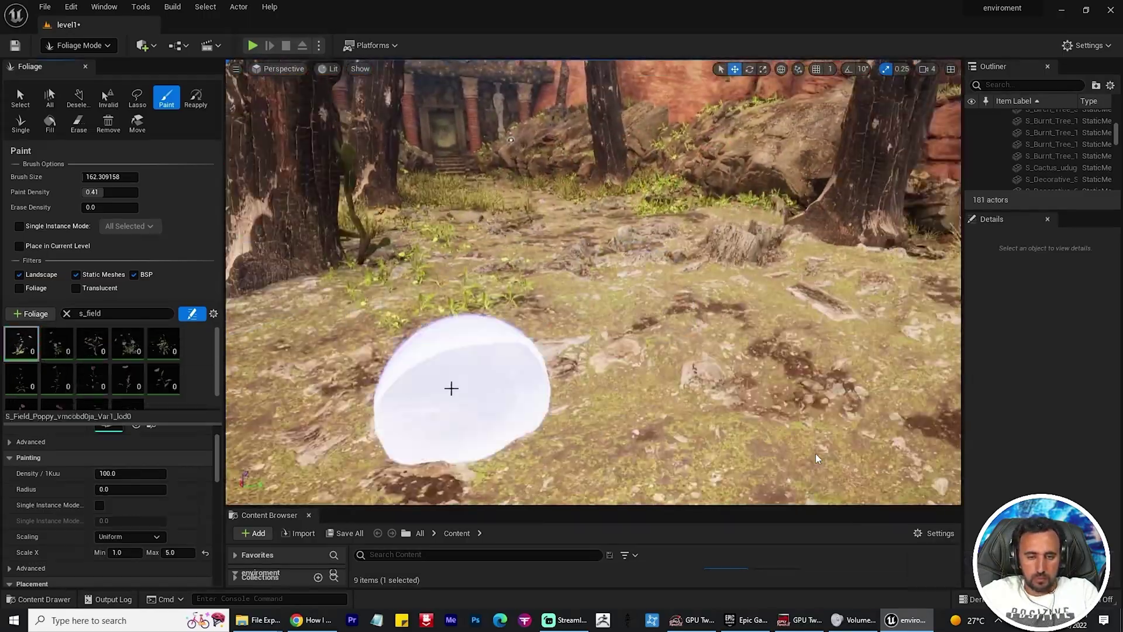
pyautogui.click(451, 389)
pyautogui.moveTo(451, 388); pyautogui.dragTo(276, 383, button='right')
pyautogui.hotkey('ctrl', 'z')
# - Set the painting density of the first field poppy variant to 5.0
pyautogui.click(130, 473)
pyautogui.write('240')
pyautogui.press('Return')
pyautogui.write('5')
pyautogui.press('Return')
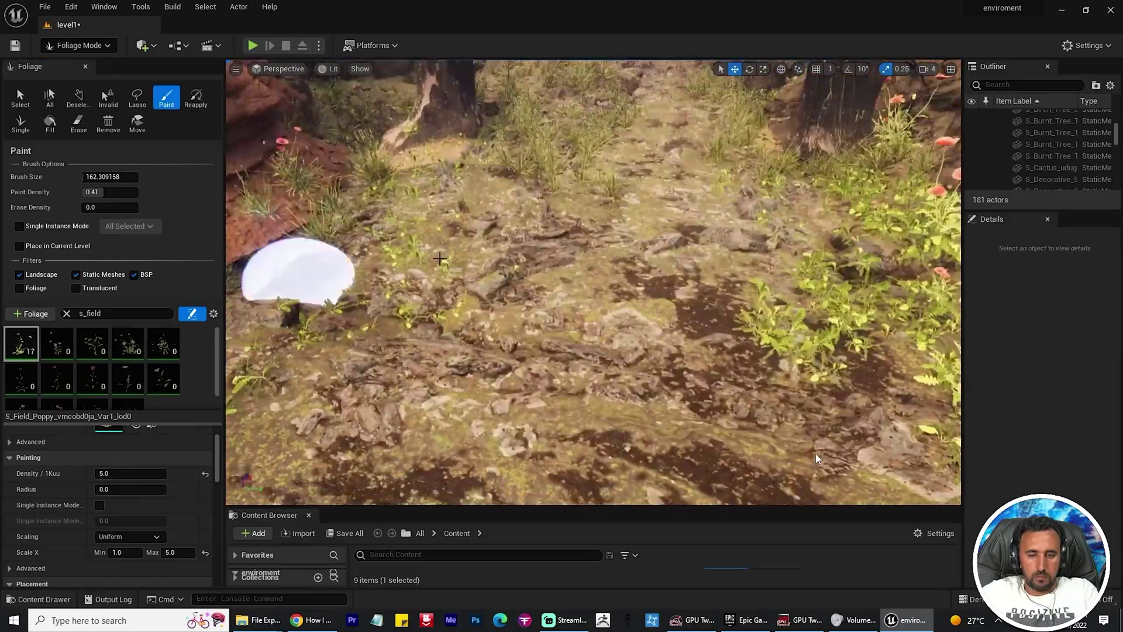
# - Set the first poppy variant's density to 20 and Scale X to 0.5–3.0, and paint it among the grass and rocks
pyautogui.moveTo(439, 258); pyautogui.dragTo(439, 234, button='right')
pyautogui.click(129, 474)
pyautogui.write('20')
pyautogui.press('Return')
pyautogui.moveTo(351, 378); pyautogui.dragTo(283, 381, button='right')
pyautogui.click(283, 382)
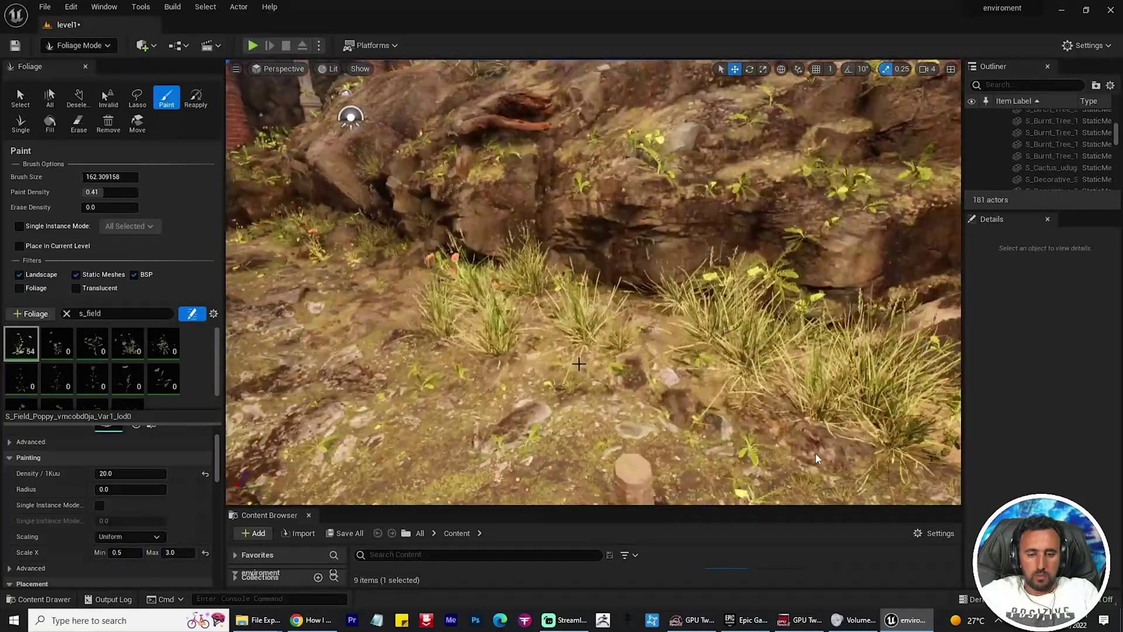
# - Select the second, third and fourth field poppy variants together
pyautogui.click(57, 343)
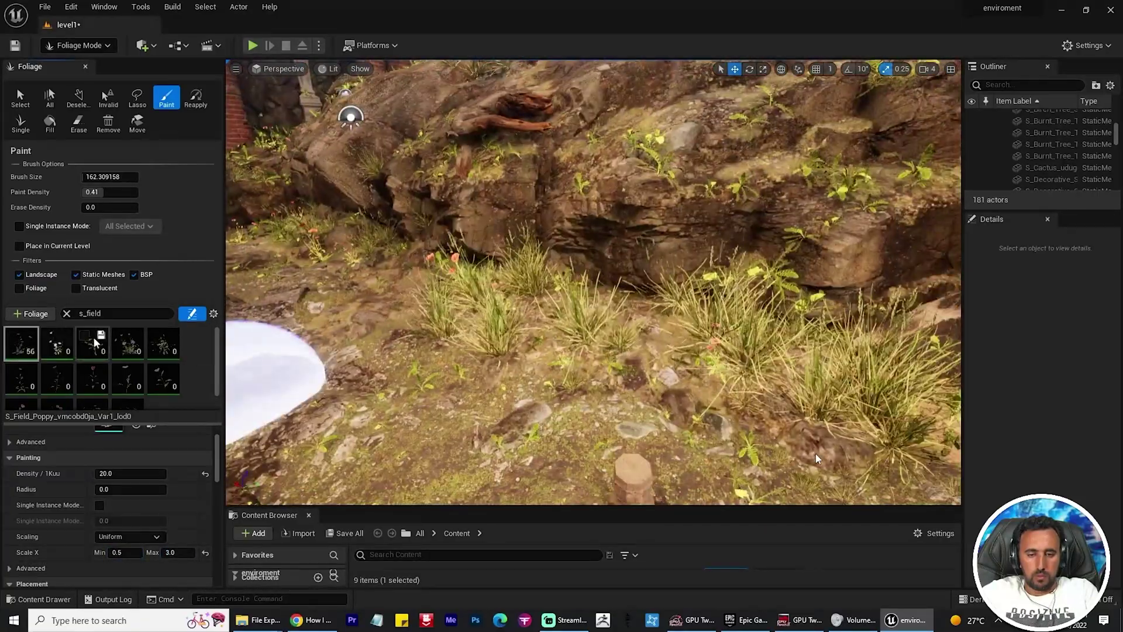
pyautogui.keyDown('ctrl'); pyautogui.click(92, 344); pyautogui.keyUp('ctrl')
pyautogui.keyDown('ctrl'); pyautogui.click(127, 344); pyautogui.keyUp('ctrl')
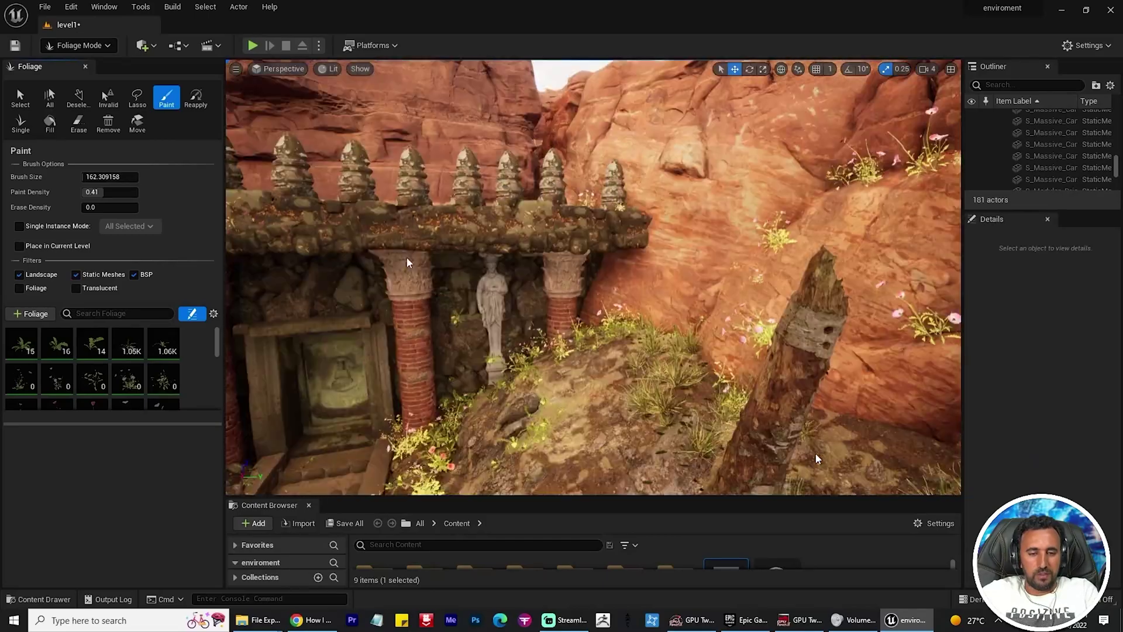
# - Return to foliage mode, filter the foliage types by "s_fi" and select the last four field poppy variants
pyautogui.click(75, 45)
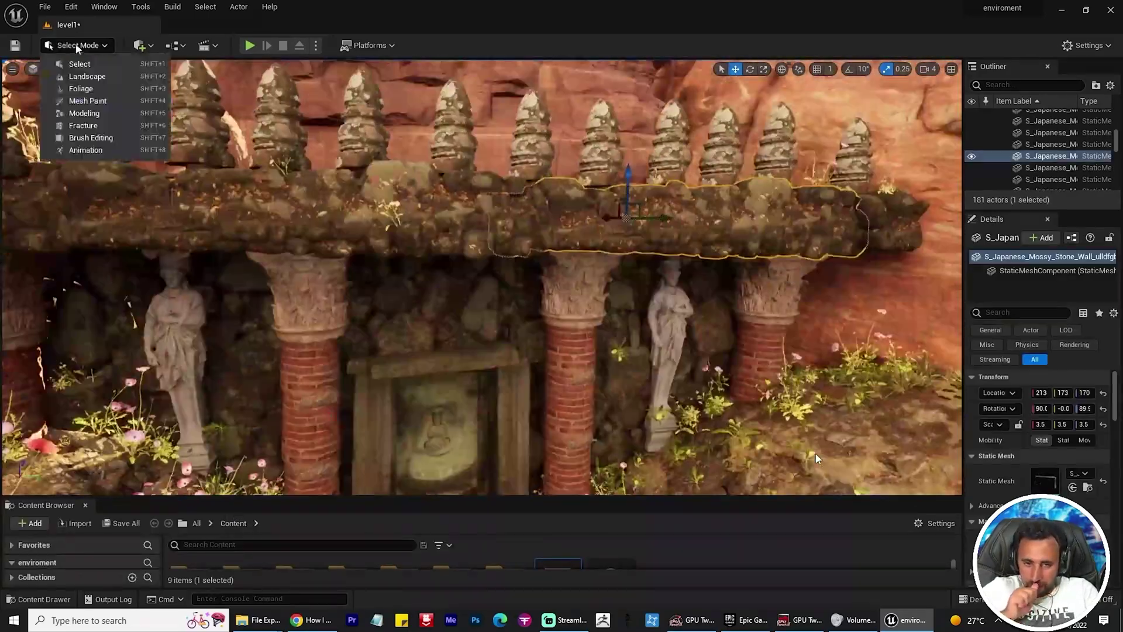
pyautogui.click(35, 88)
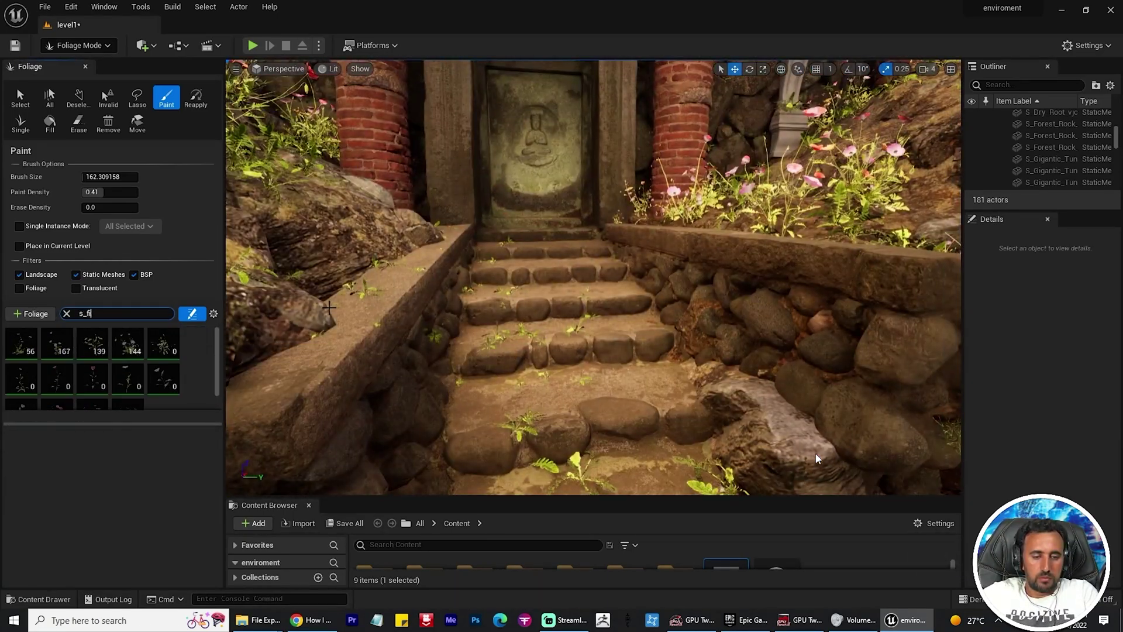
pyautogui.scroll(3, 176, 519)
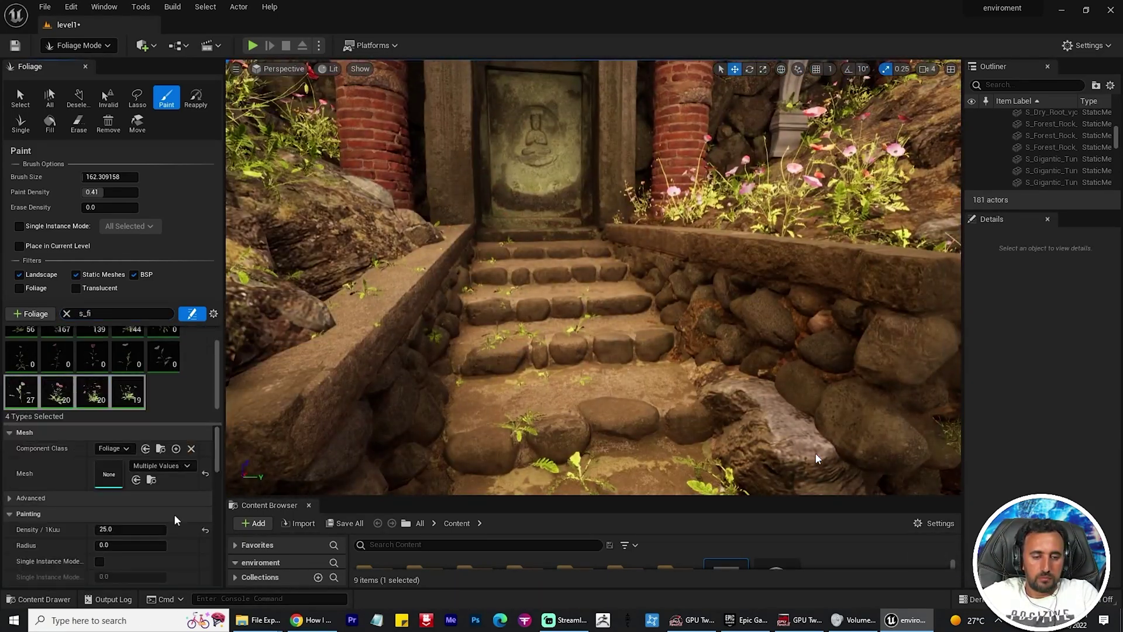
pyautogui.scroll(-3, 175, 519)
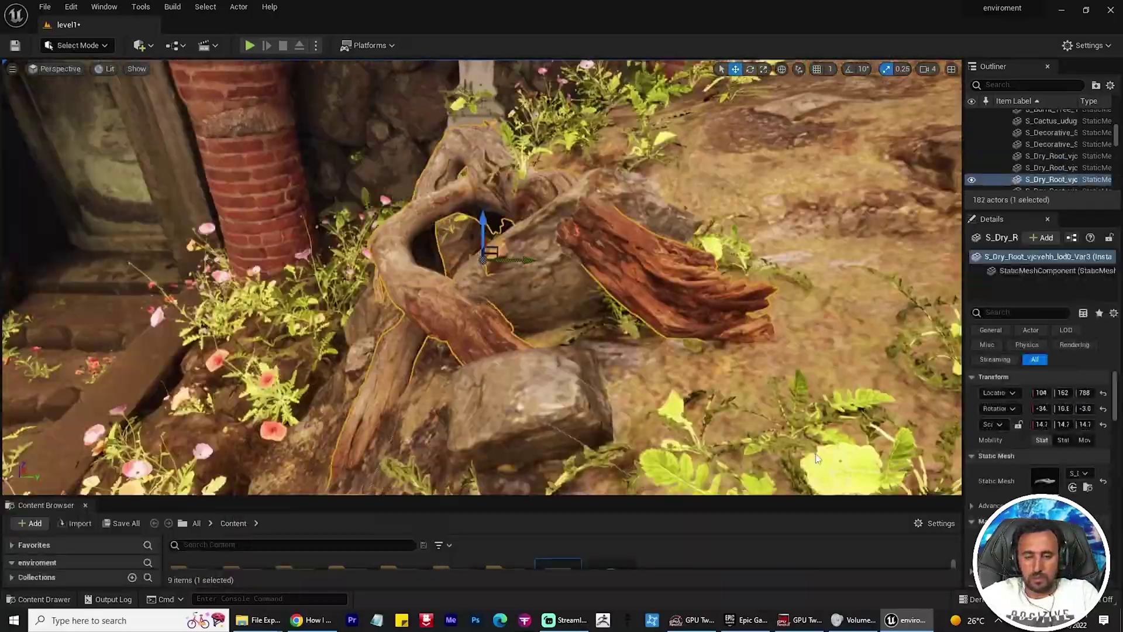
# - Lower the dry root into the rocky slope beside the temple column and activate the Rotate tool
pyautogui.moveTo(818, 458); pyautogui.dragTo(731, 459, button='right')
pyautogui.moveTo(363, 313); pyautogui.dragTo(363, 327)
pyautogui.moveTo(363, 328); pyautogui.dragTo(436, 345, button='right')
pyautogui.moveTo(658, 367); pyautogui.dragTo(526, 380, button='right')
pyautogui.click(658, 367)
pyautogui.press('e')
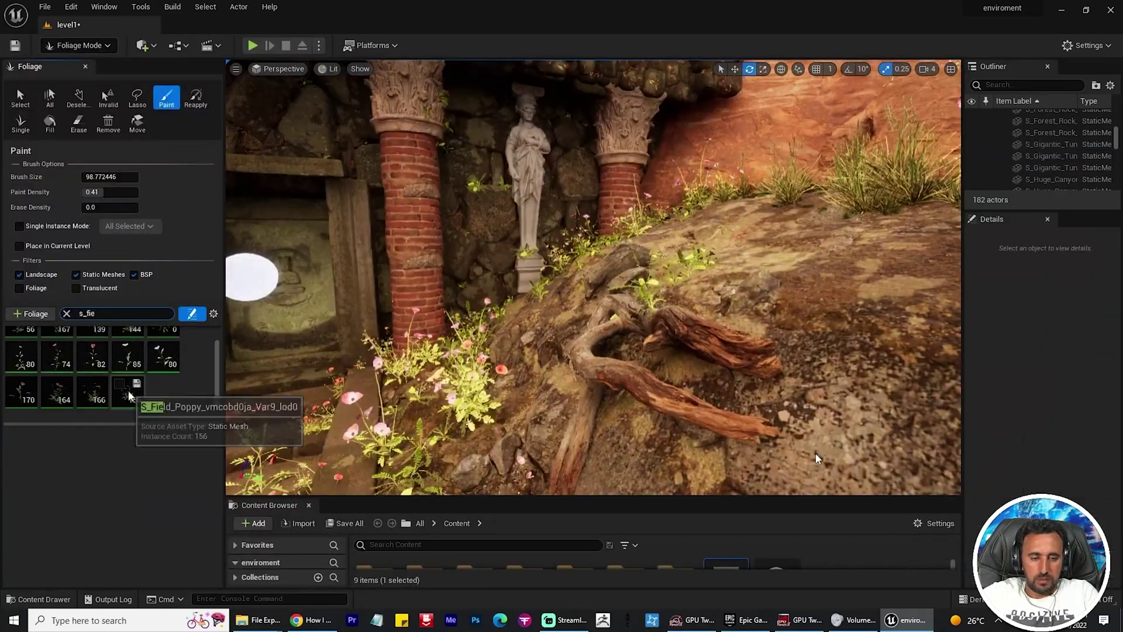
# - Select all foliage types matching the filter "s_fie"
pyautogui.hotkey('ctrl', 'a')
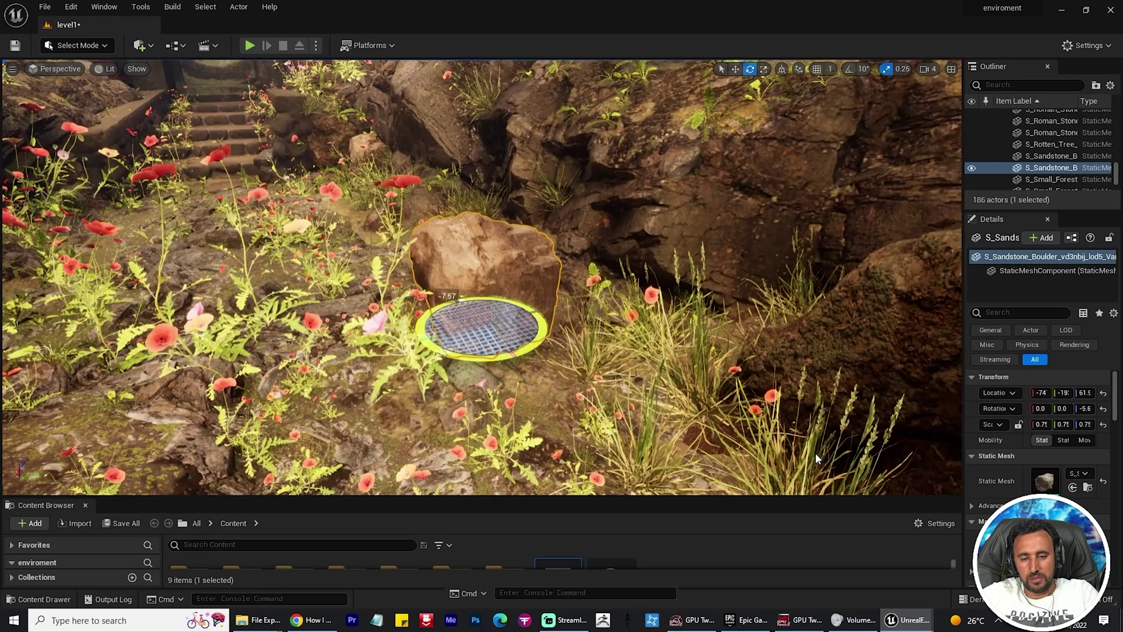
# - Rotate the sandstone boulder about its vertical axis and move it against the cliff base behind the tall grass
pyautogui.moveTo(450, 351); pyautogui.dragTo(466, 362)
pyautogui.press('w')
pyautogui.moveTo(443, 326); pyautogui.dragTo(515, 326, button='right')
pyautogui.moveTo(413, 320); pyautogui.dragTo(478, 318)
pyautogui.moveTo(479, 275); pyautogui.dragTo(677, 343)
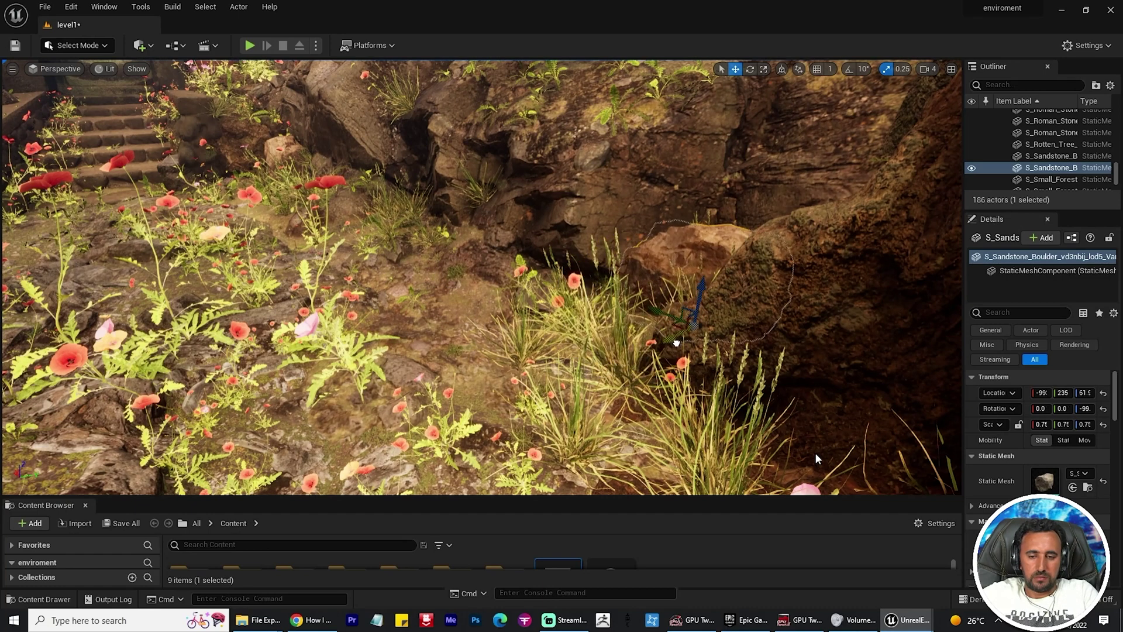
# - Examine the temple front, including the mossy stone wall above the columns, the doorway and the flowers around the stairs
pyautogui.click(816, 458)
pyautogui.moveTo(816, 458); pyautogui.dragTo(642, 352, button='right')
pyautogui.click(600, 206)
pyautogui.keyDown('alt'); pyautogui.moveTo(596, 226); pyautogui.dragTo(572, 278); pyautogui.keyUp('alt')
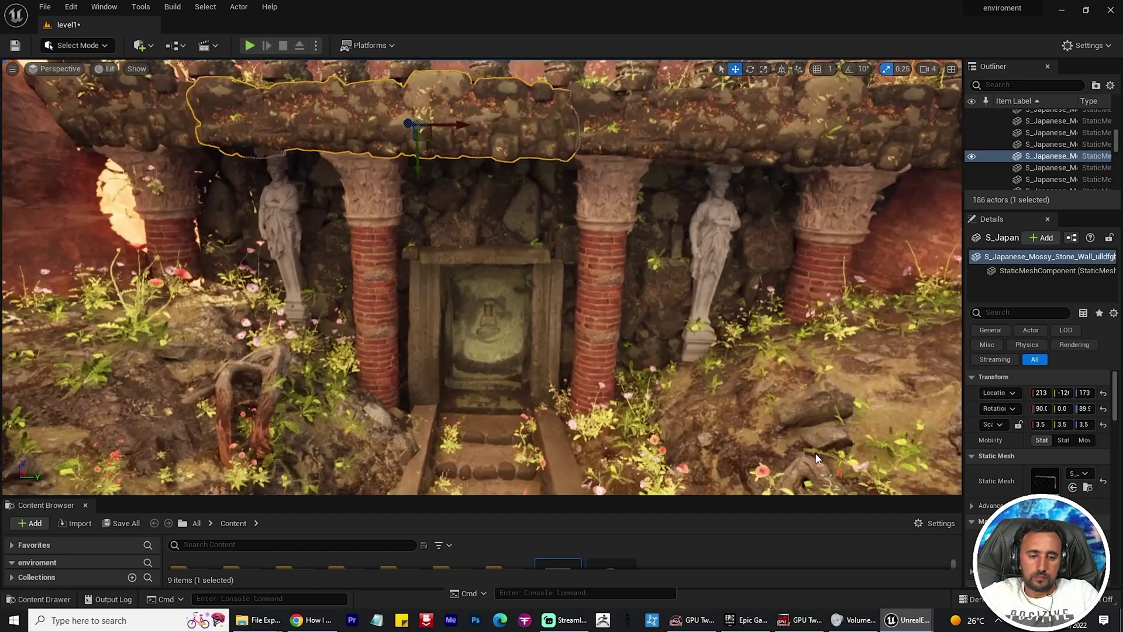
pyautogui.moveTo(815, 458); pyautogui.dragTo(608, 272, button='right')
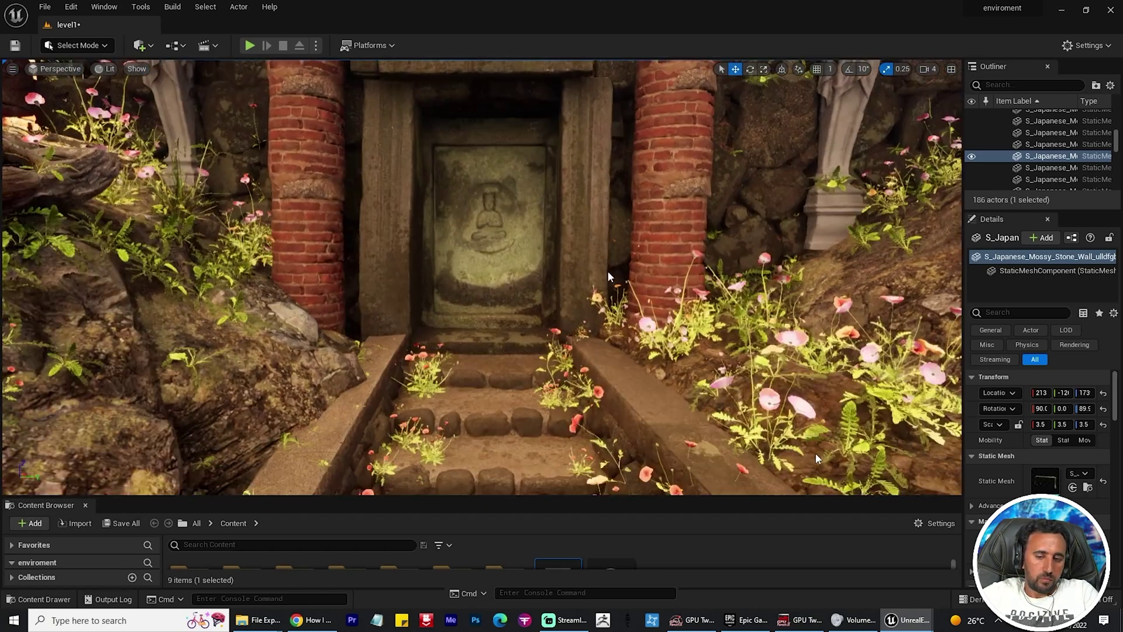
pyautogui.moveTo(816, 454)
pyautogui.mouseDown(button='right')
pyautogui.moveTo(683, 245)
pyautogui.moveTo(816, 454)
pyautogui.mouseUp(button='right')
pyautogui.moveTo(661, 250); pyautogui.dragTo(705, 219, button='right')
pyautogui.moveTo(411, 276); pyautogui.dragTo(808, 453, button='right')
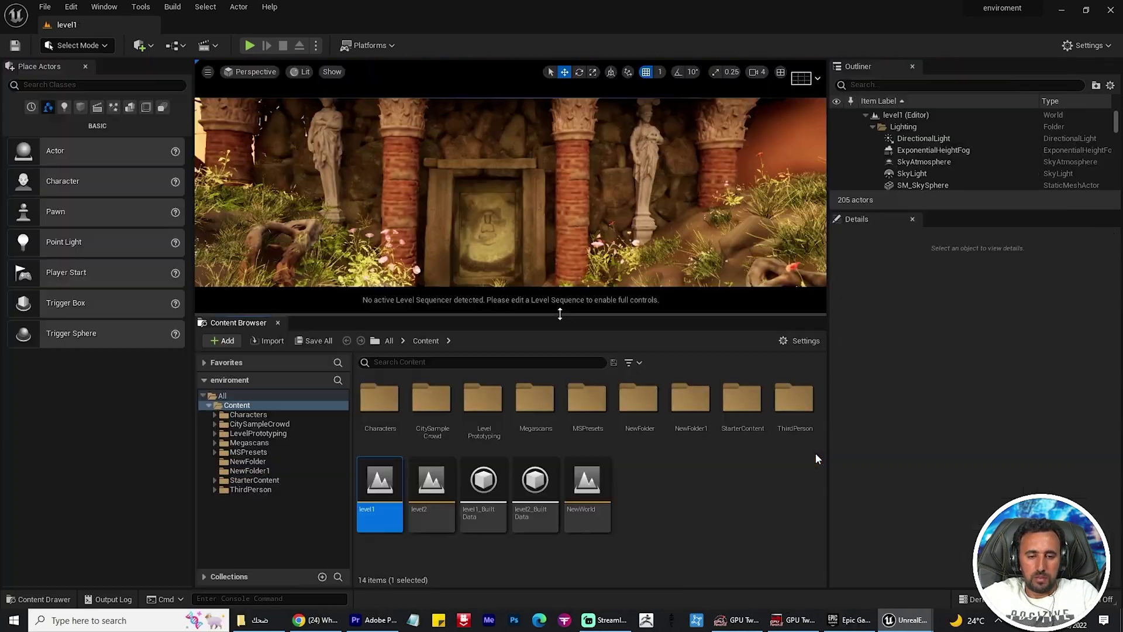
# - Create a Level Sequence in the Content folder, keeping its default name, and open it for editing
pyautogui.moveTo(559, 314); pyautogui.dragTo(560, 518)
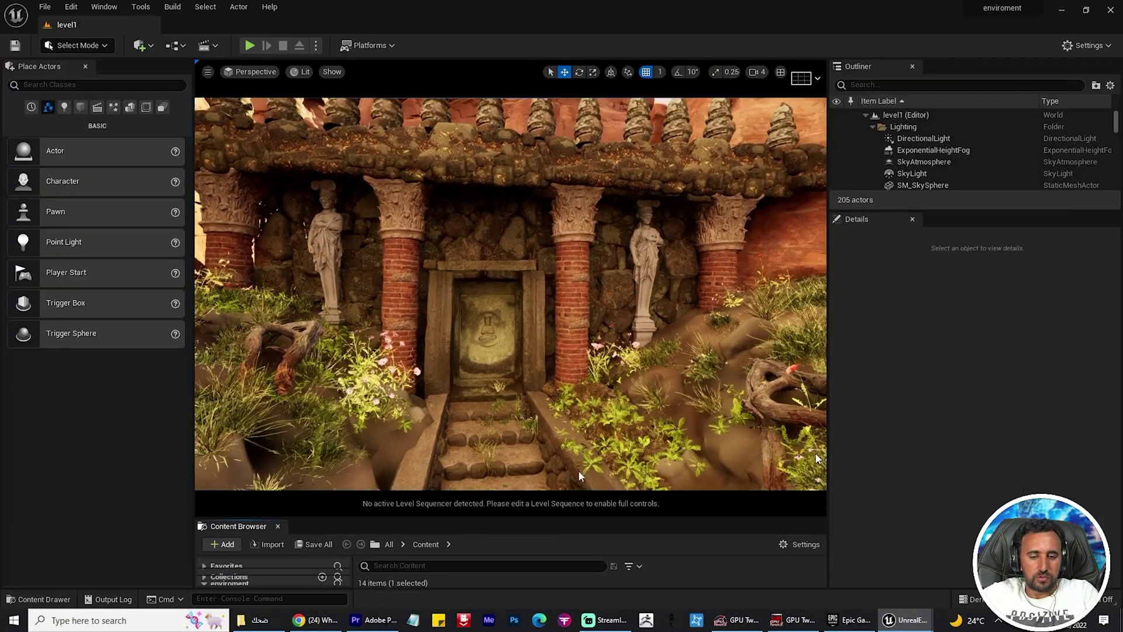
pyautogui.scroll(5, 817, 458)
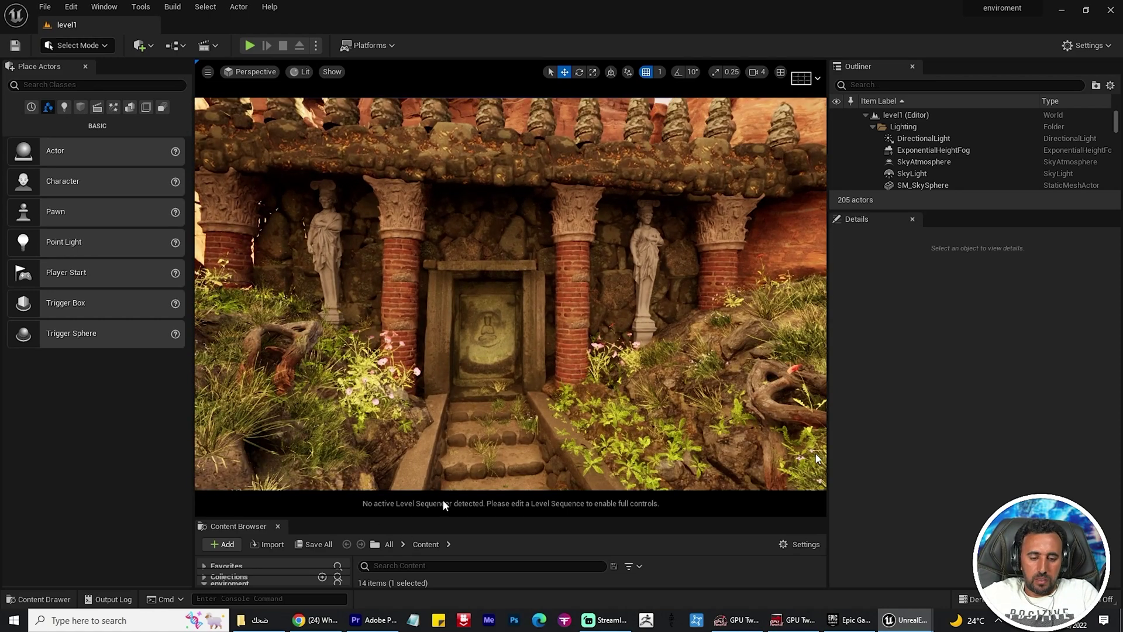
pyautogui.moveTo(479, 516); pyautogui.dragTo(542, 352)
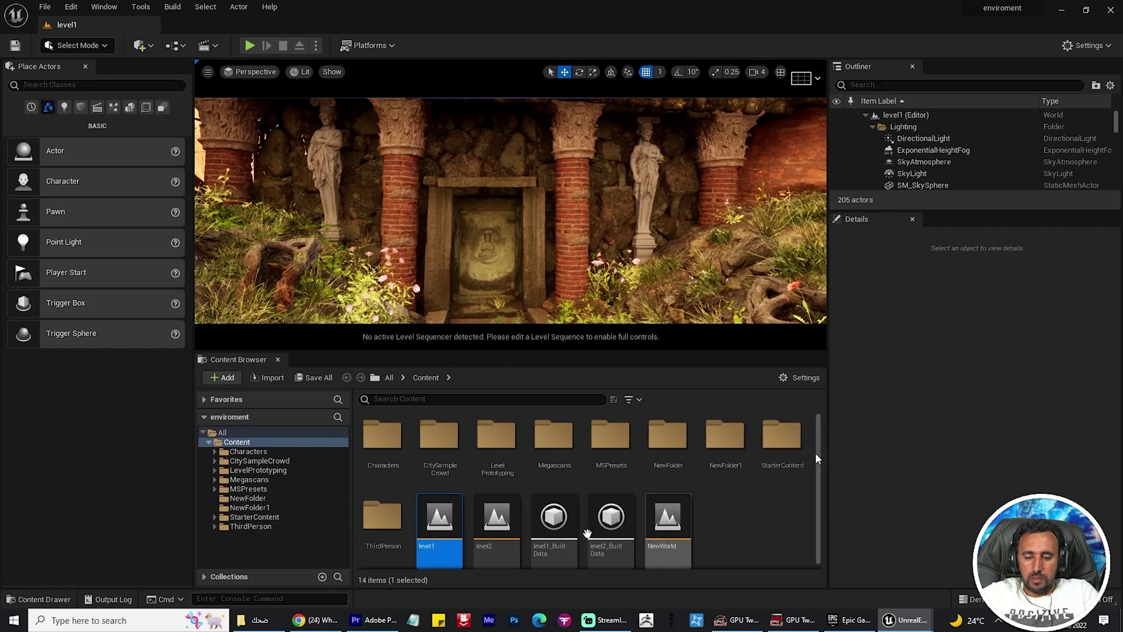
pyautogui.scroll(-1, 720, 535)
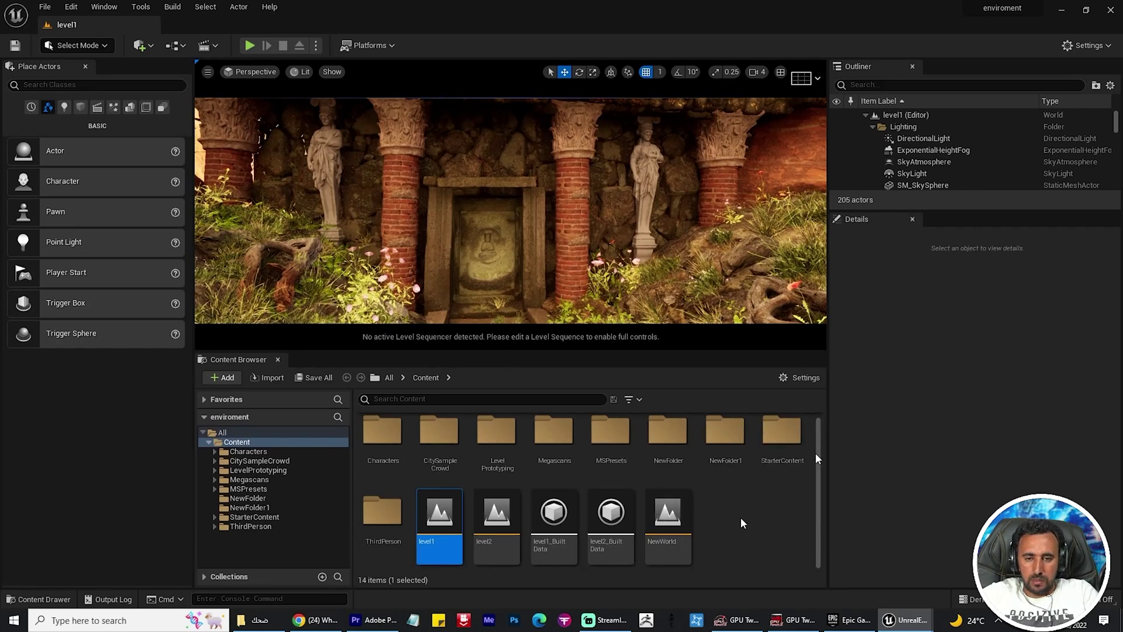
pyautogui.rightClick(742, 522)
pyautogui.moveTo(815, 317)
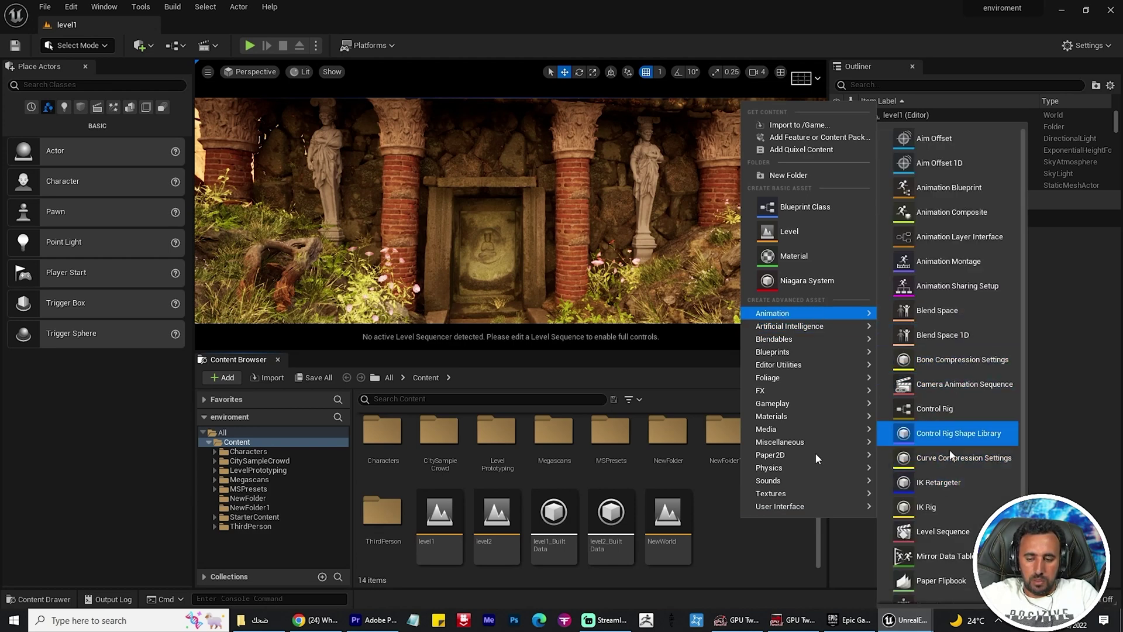
pyautogui.click(943, 531)
pyautogui.press('Return')
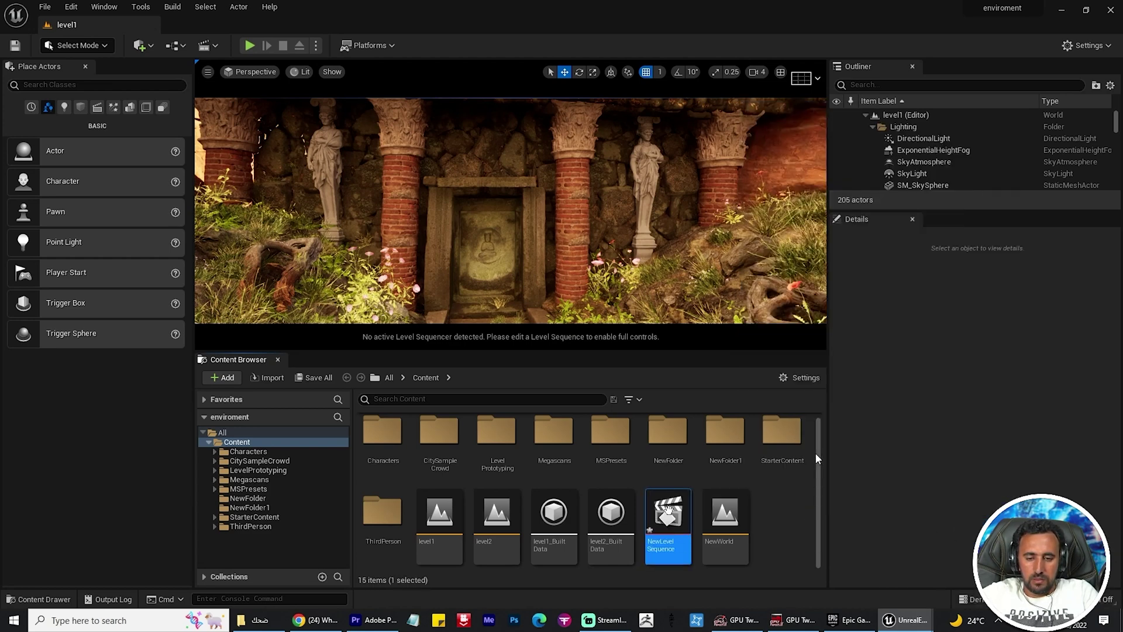
pyautogui.doubleClick(668, 515)
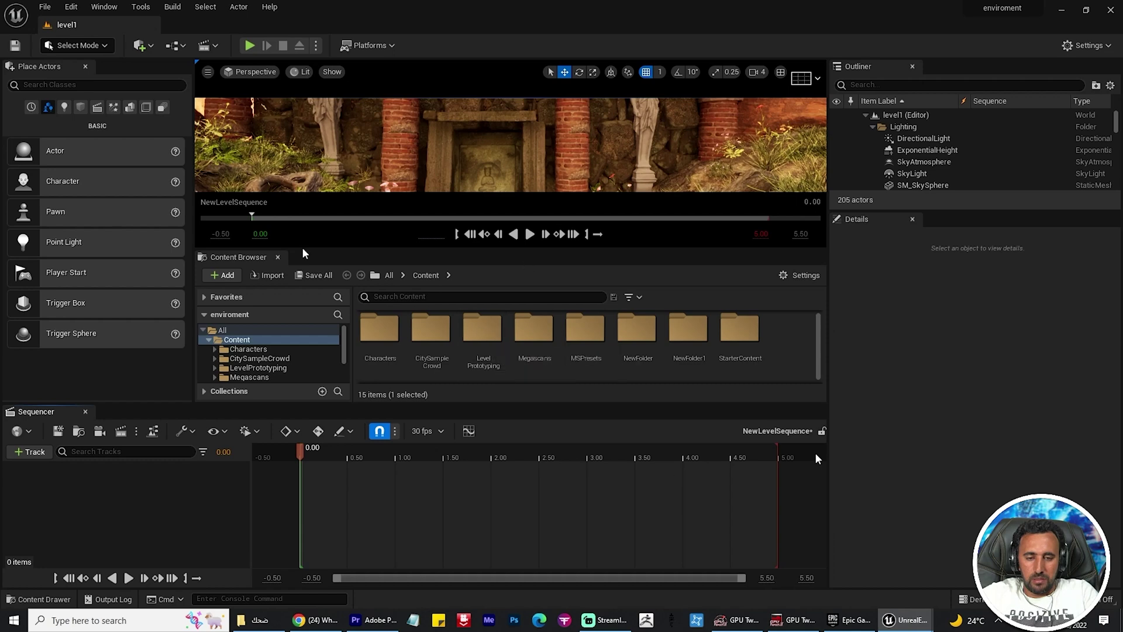
# - Close the Place Actors panel, dock the Content Browser together with the Sequencer and bring the Sequencer to the front
pyautogui.click(86, 67)
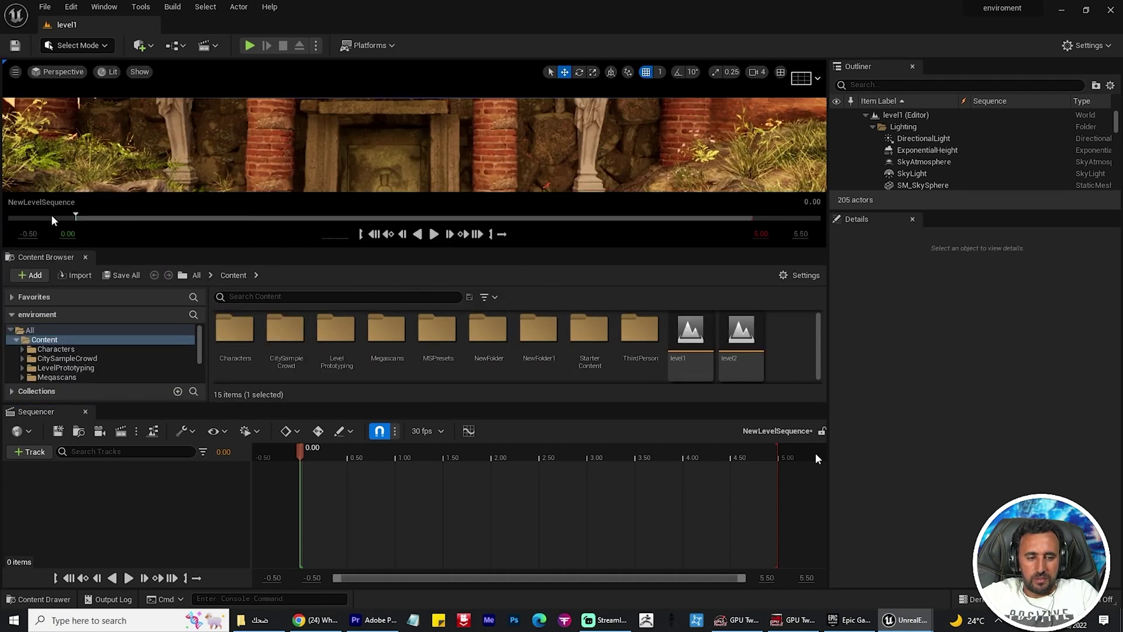
pyautogui.moveTo(54, 259); pyautogui.dragTo(59, 412)
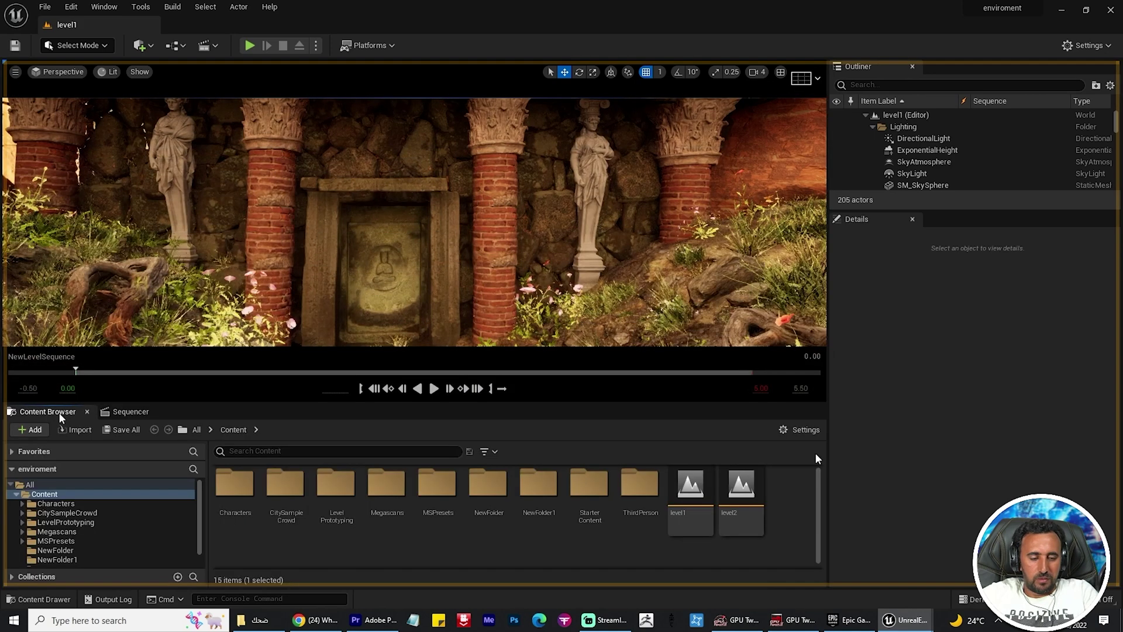
pyautogui.click(124, 413)
# - Add a new cine camera with a camera cut to the level sequence
pyautogui.click(33, 452)
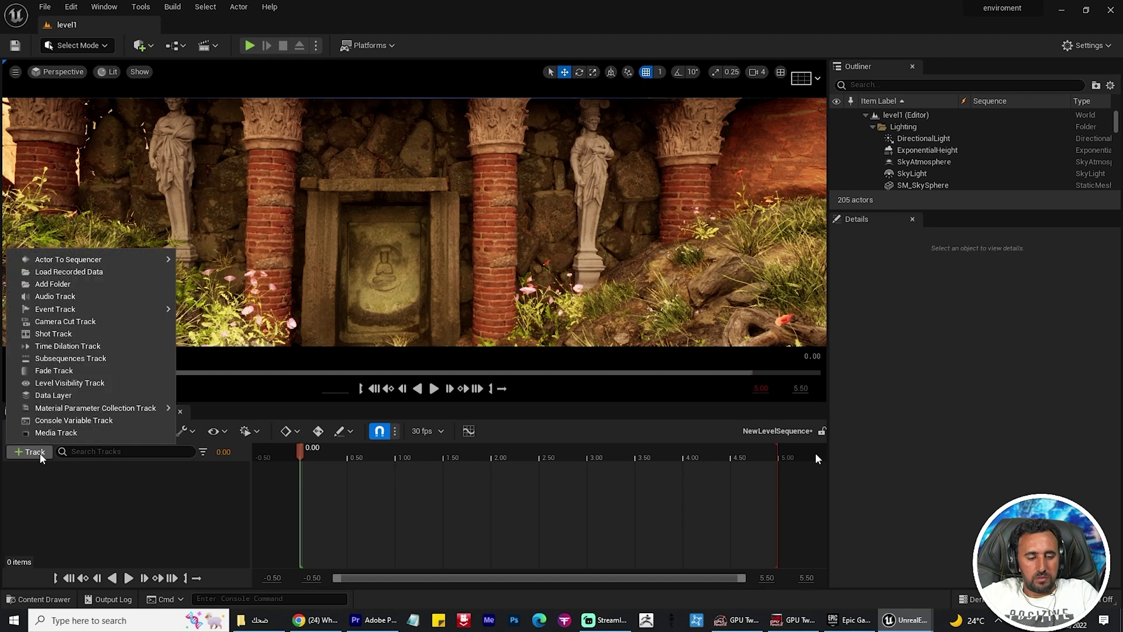
pyautogui.click(100, 460)
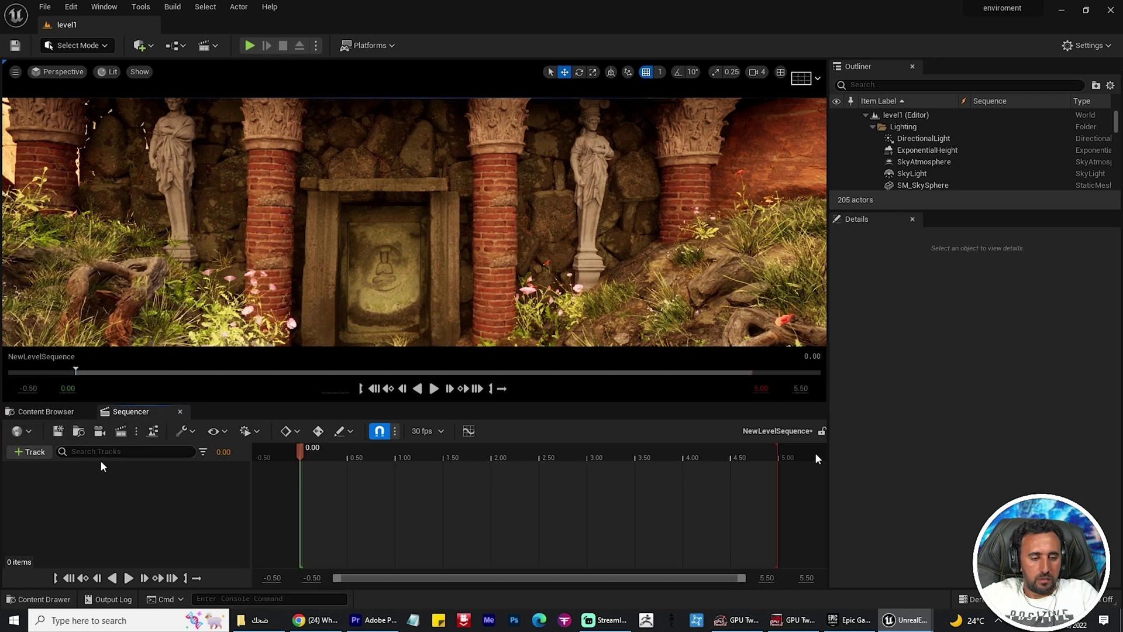
pyautogui.click(99, 433)
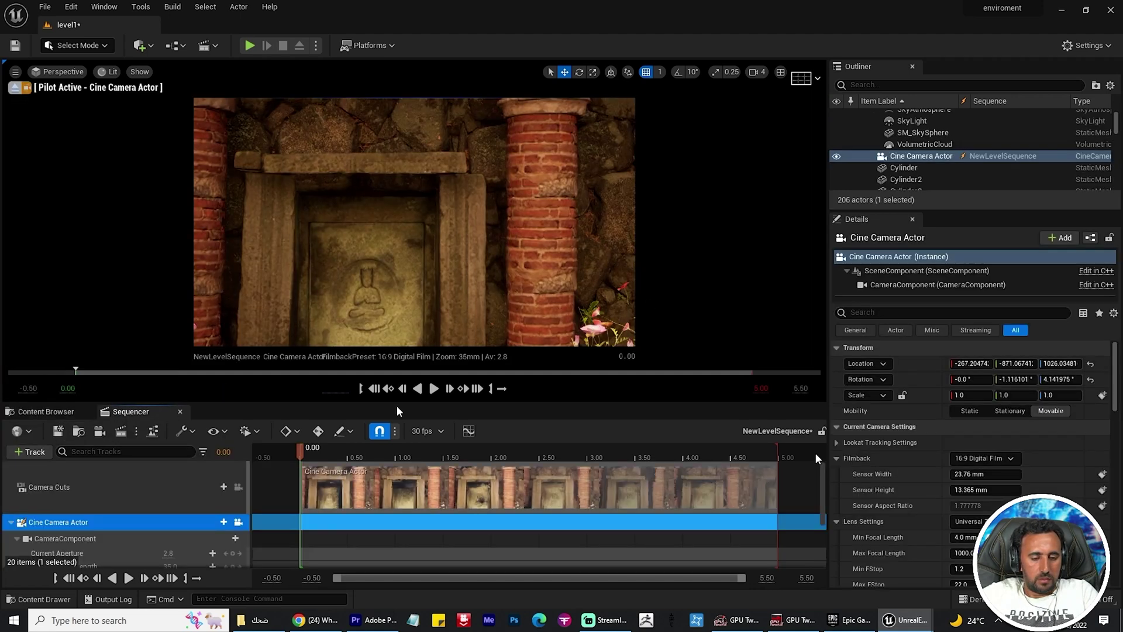
# - Pull the piloted cine camera back from the doorway and set its filmback to 16:9 Film and its lens to 30mm Prime f/1.4
pyautogui.scroll(-5, 607, 265)
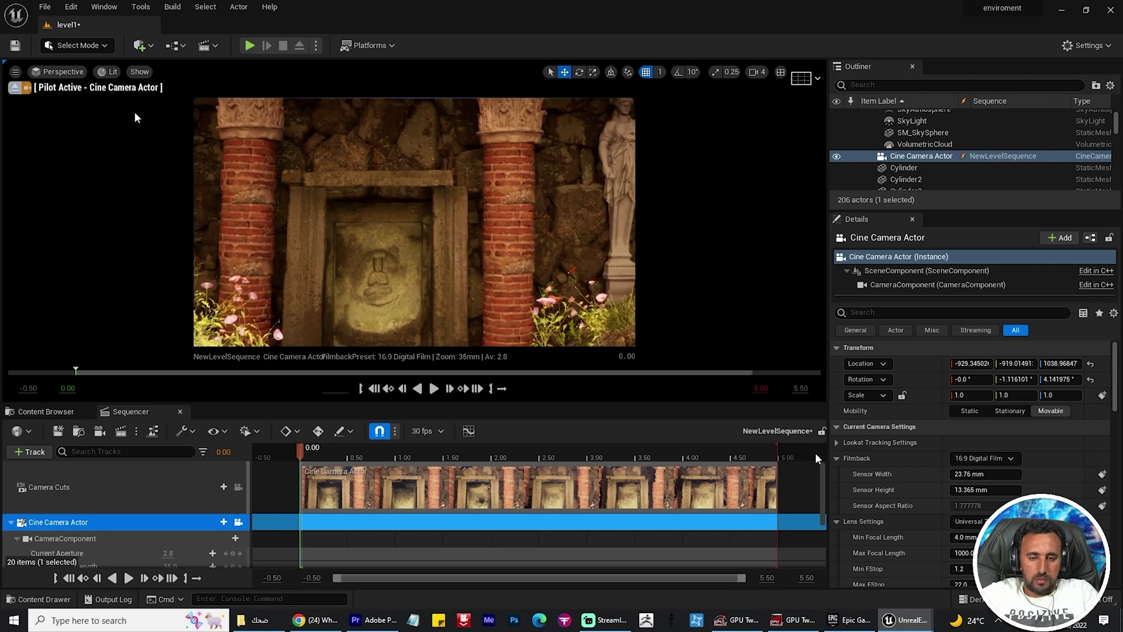
pyautogui.click(62, 72)
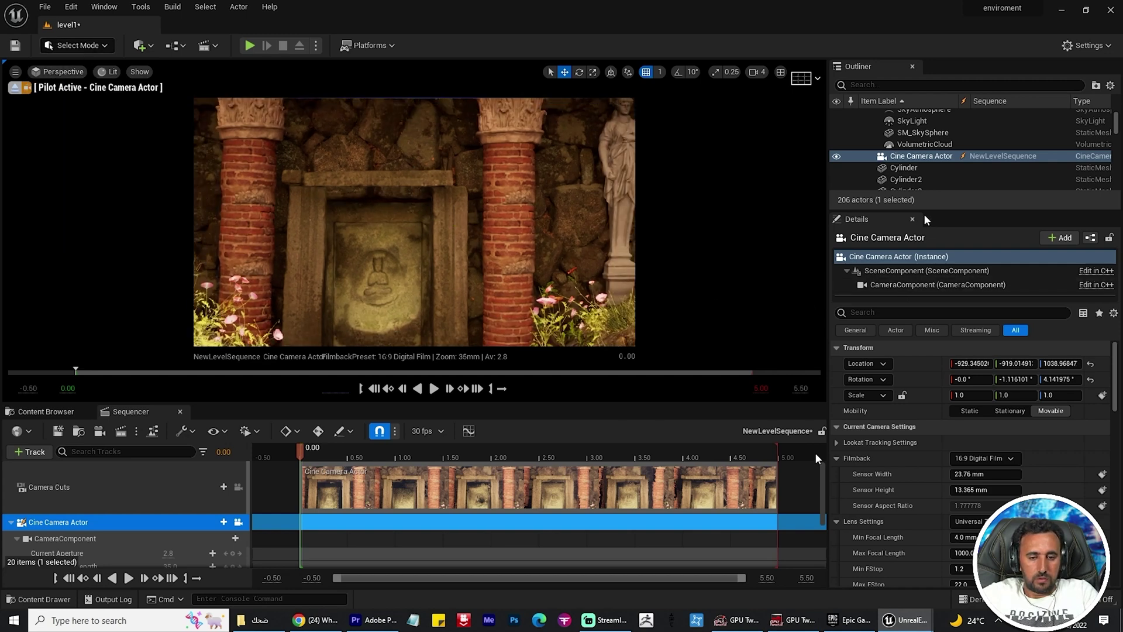
pyautogui.click(983, 458)
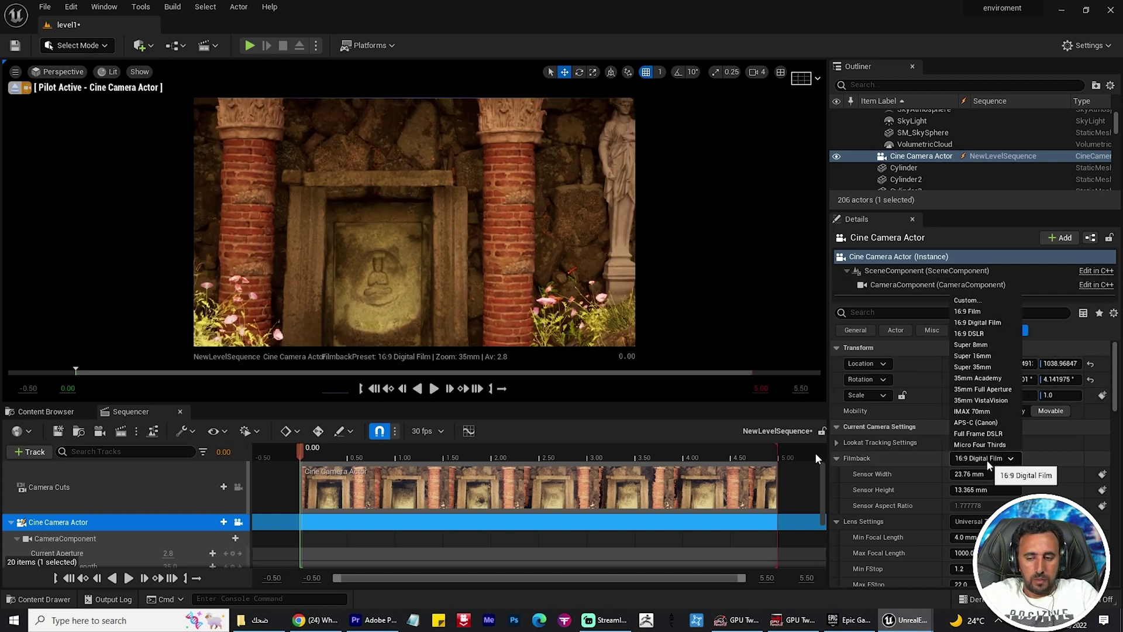
pyautogui.click(977, 311)
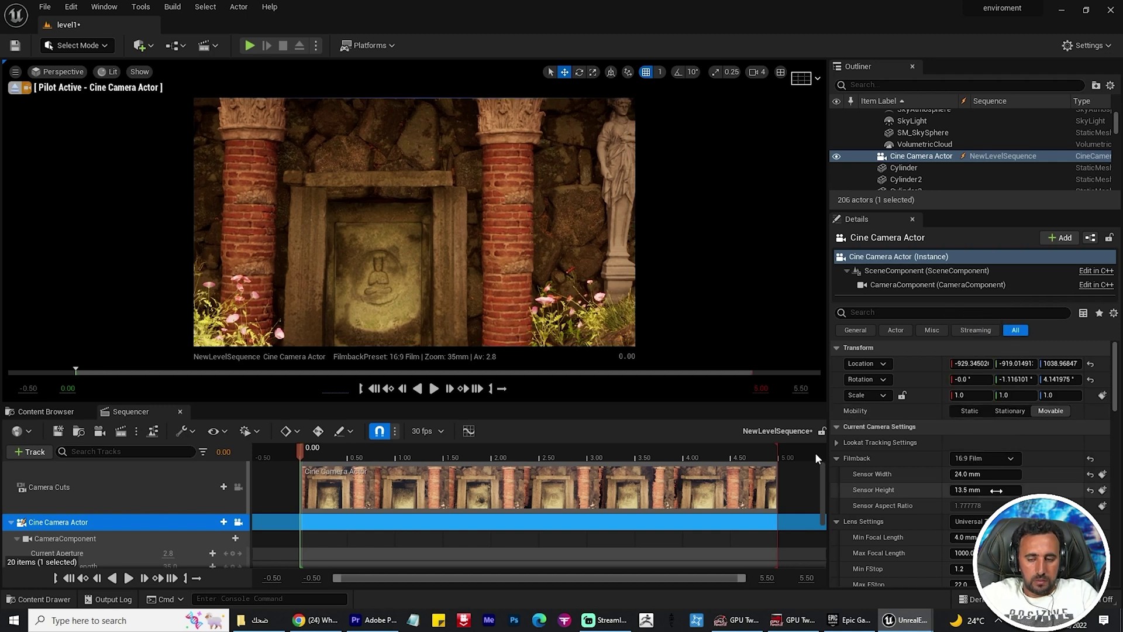
pyautogui.click(968, 521)
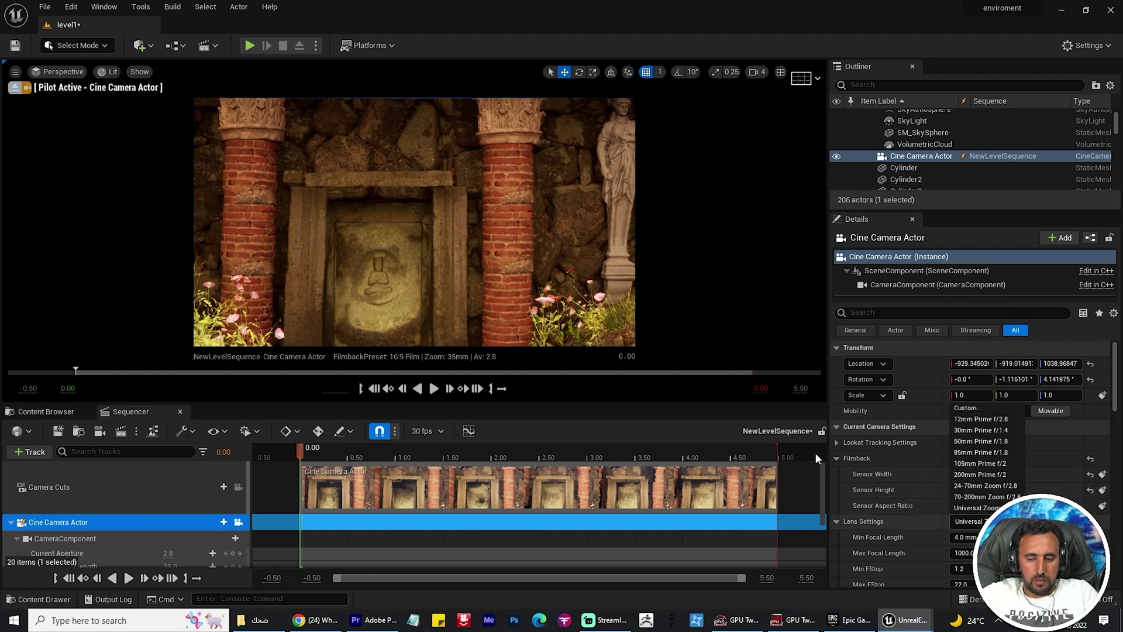
pyautogui.click(980, 430)
# - Widen the cine camera's sensor width to about 41.4 mm for a panoramic frame
pyautogui.scroll(-3, 971, 468)
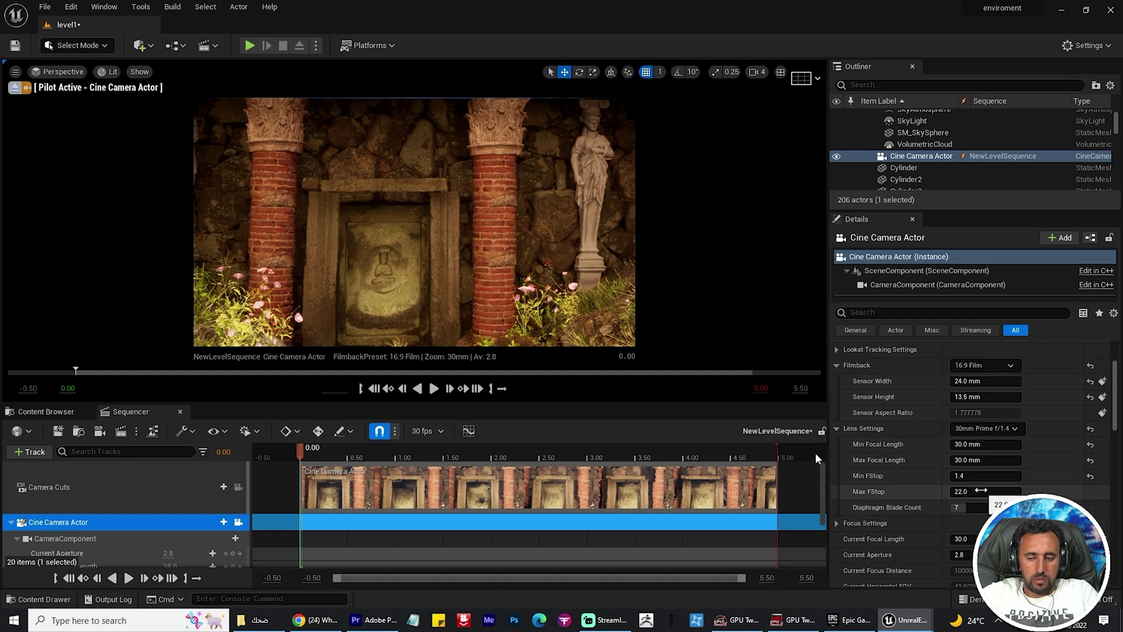
pyautogui.scroll(2, 1060, 471)
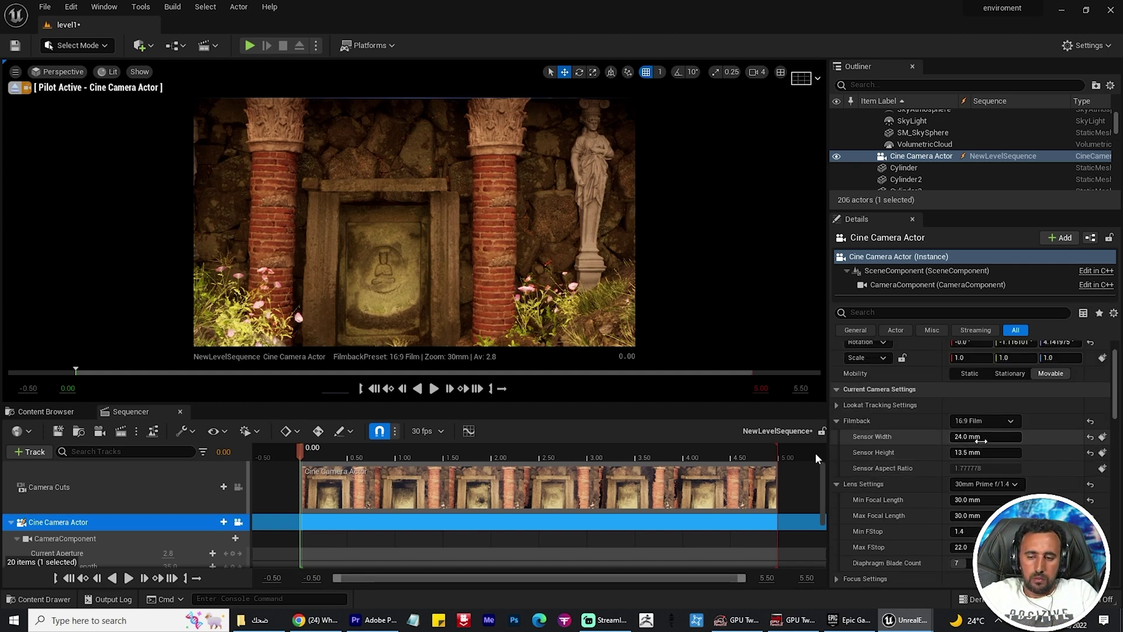
pyautogui.moveTo(976, 437); pyautogui.dragTo(1040, 436)
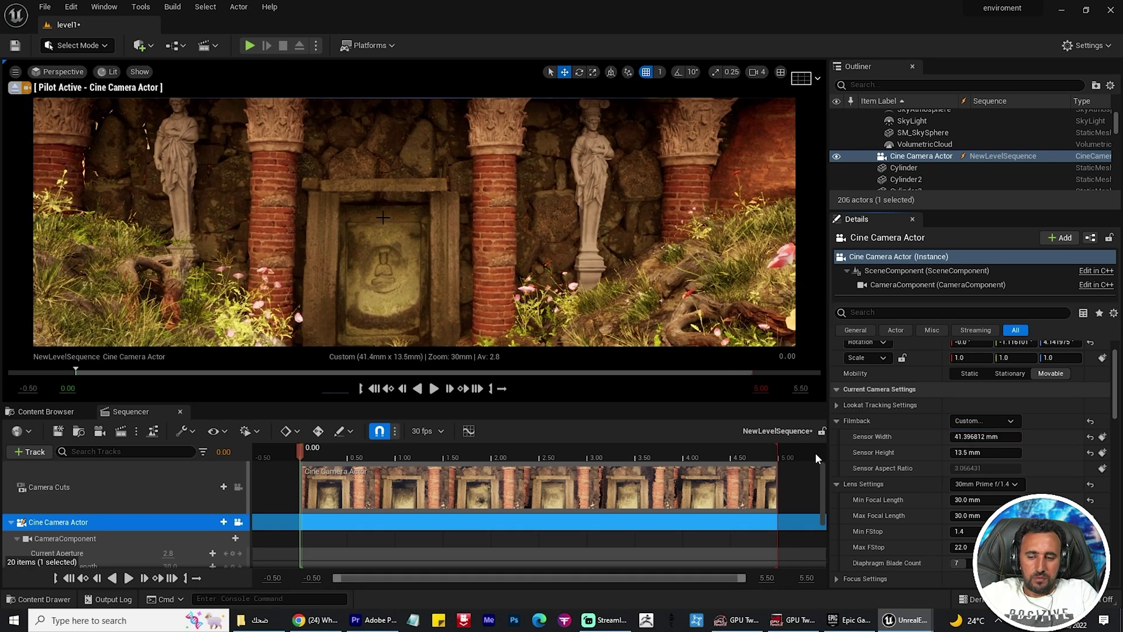
# - Raise and aim the piloted camera at the row of stone finials above the mossy temple ledge
pyautogui.scroll(-3, 404, 219)
pyautogui.press('e')
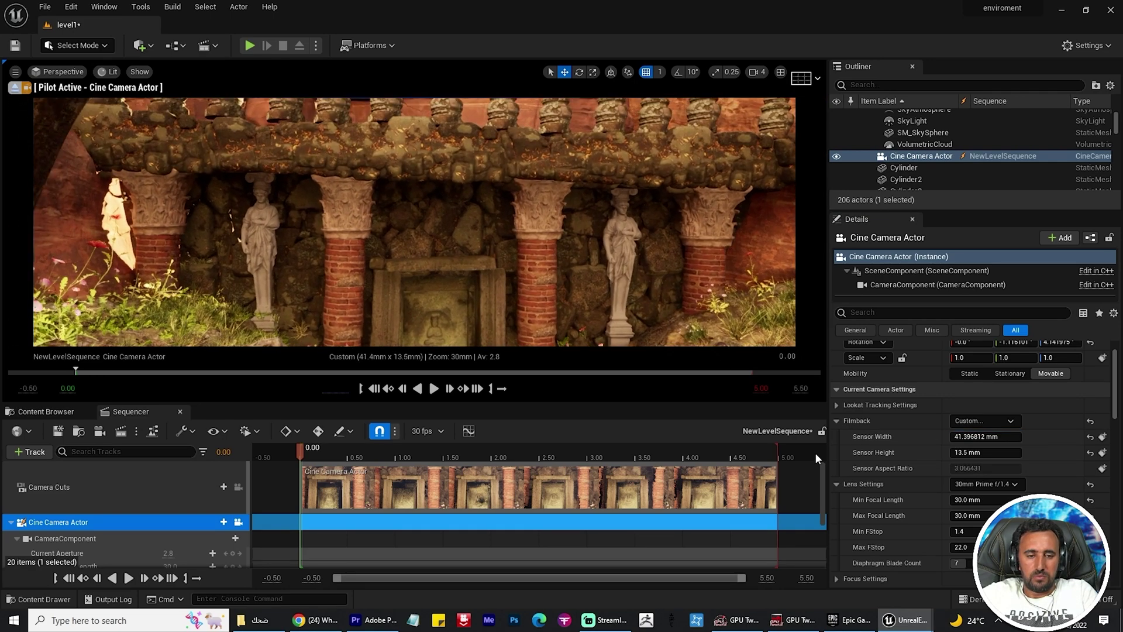
pyautogui.press('w')
pyautogui.press('e')
pyautogui.press('w')
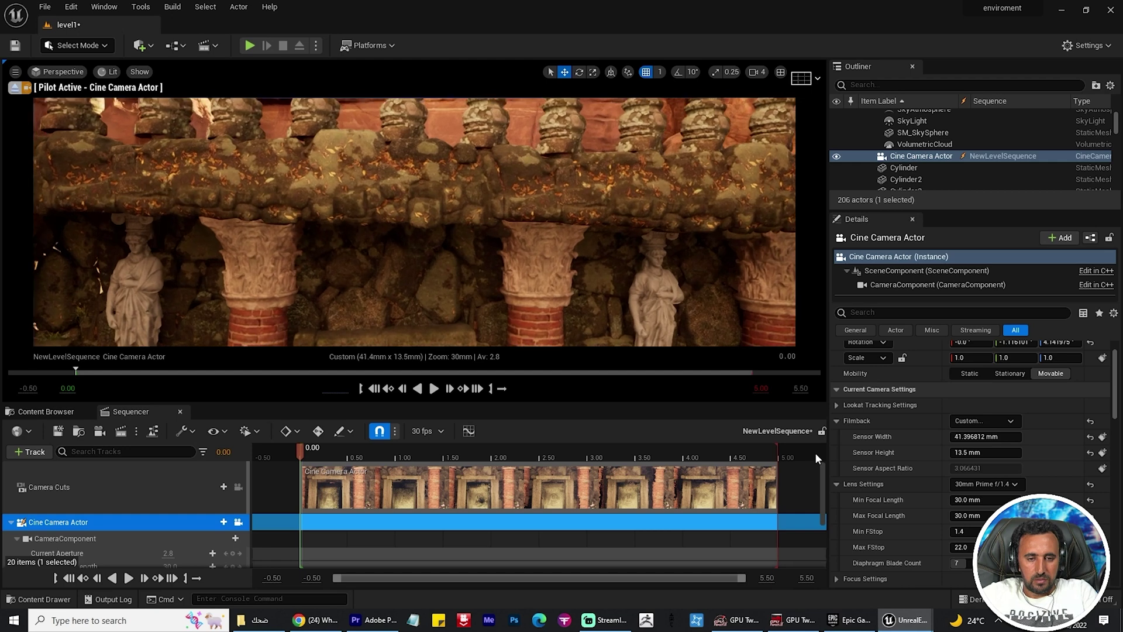
pyautogui.press('q')
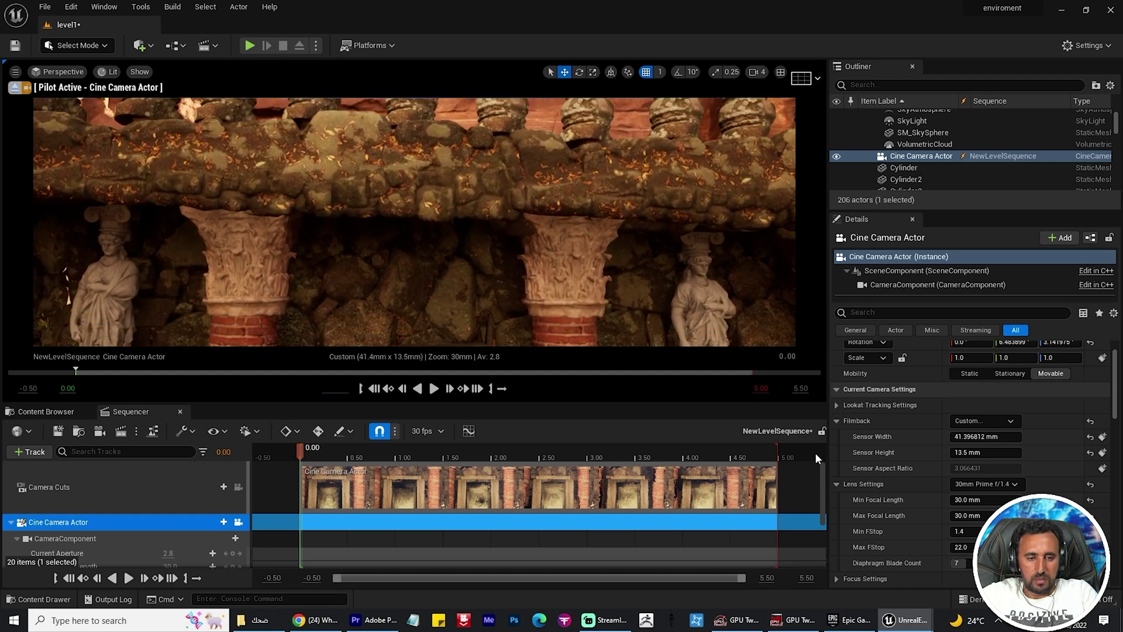
pyautogui.press('e')
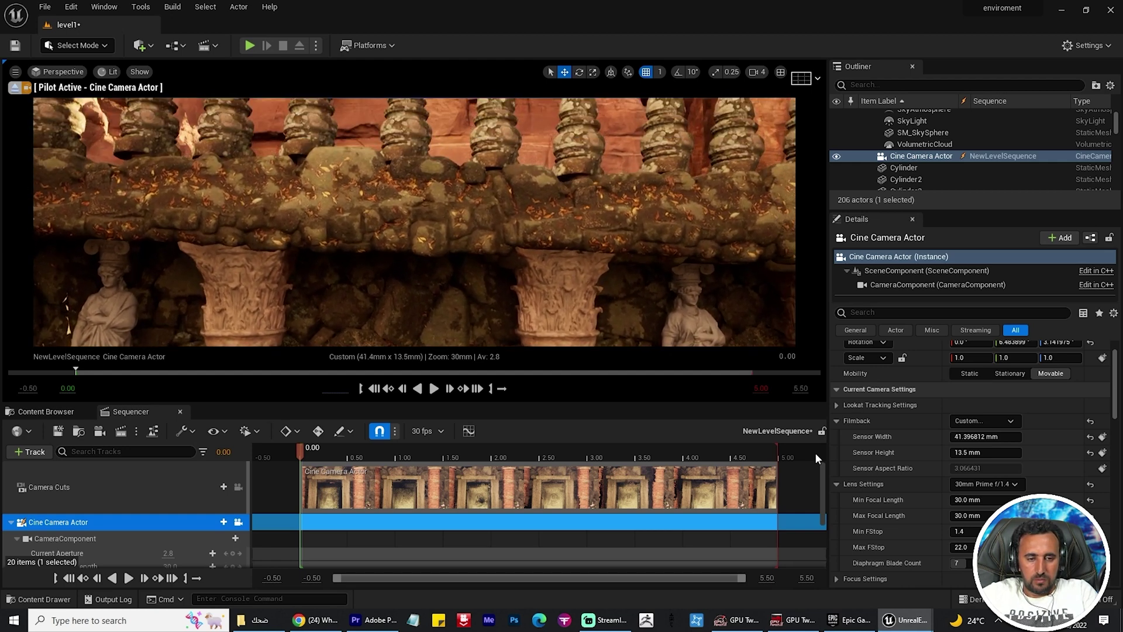
pyautogui.press('q')
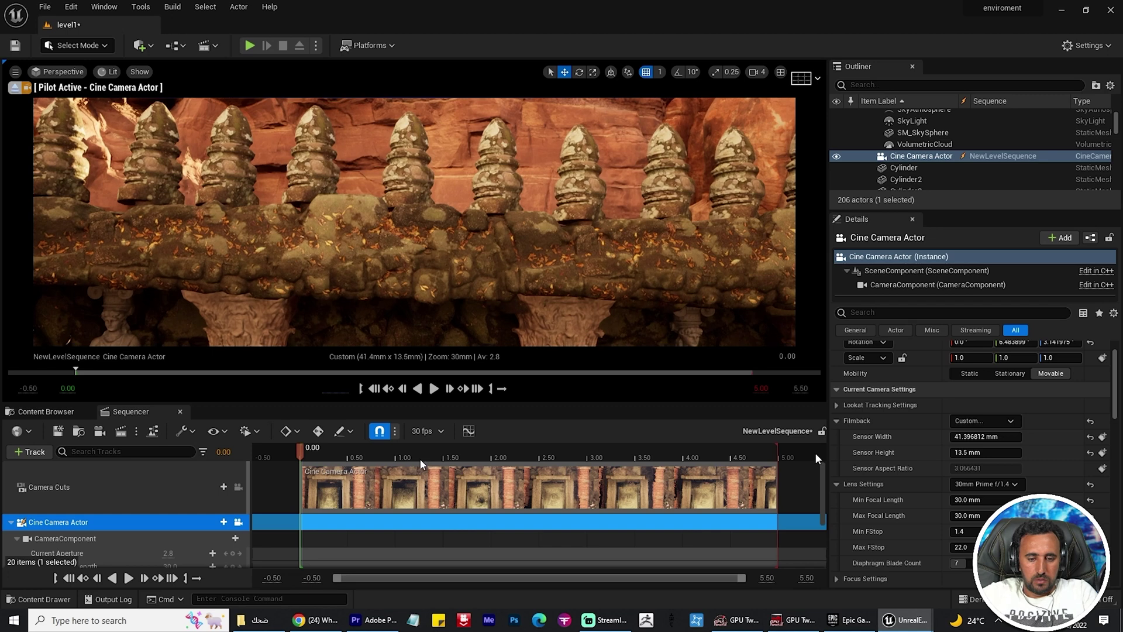
# - Enlarge the Sequencer panel and widen the viewport by narrowing the Outliner and Details panels
pyautogui.moveTo(306, 405); pyautogui.dragTo(325, 383)
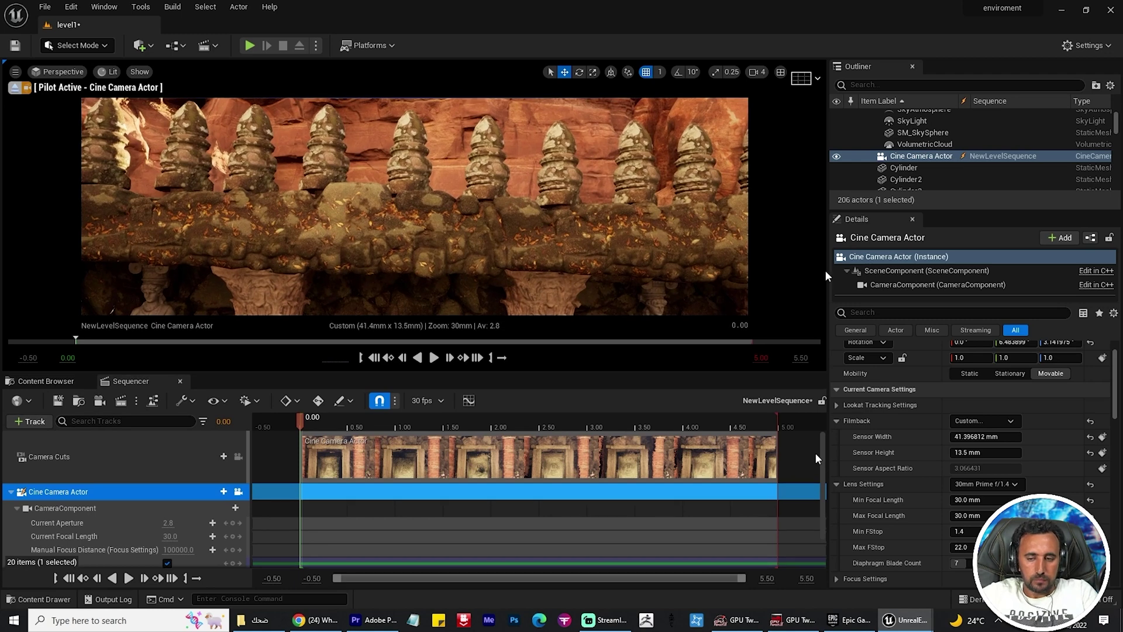
pyautogui.moveTo(828, 272); pyautogui.dragTo(998, 272)
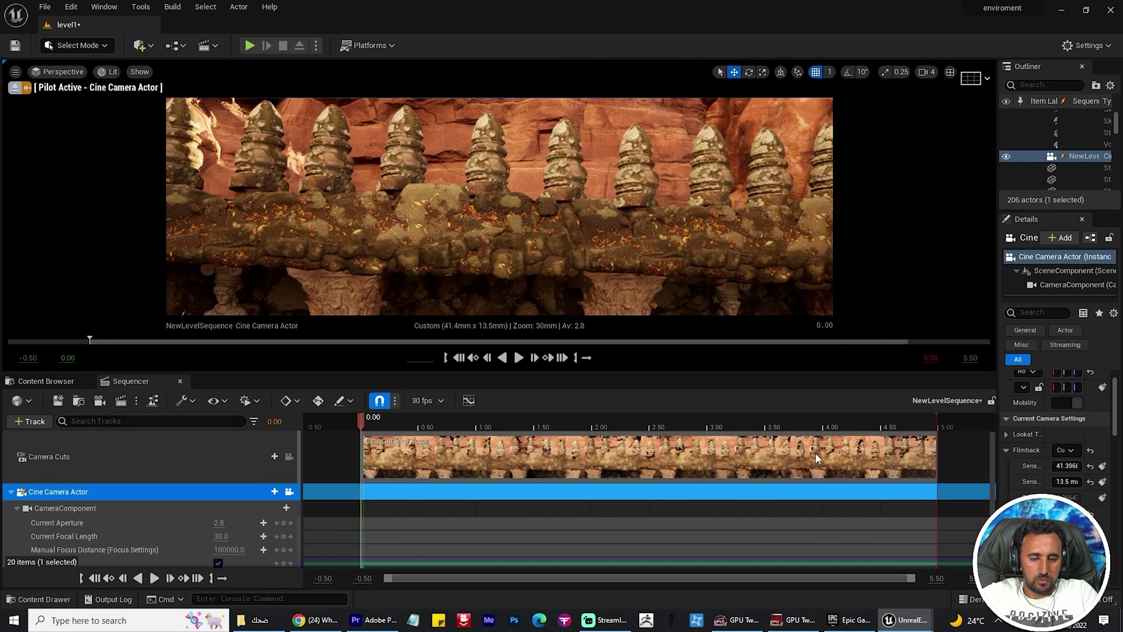
pyautogui.moveTo(718, 237); pyautogui.dragTo(661, 238, button='right')
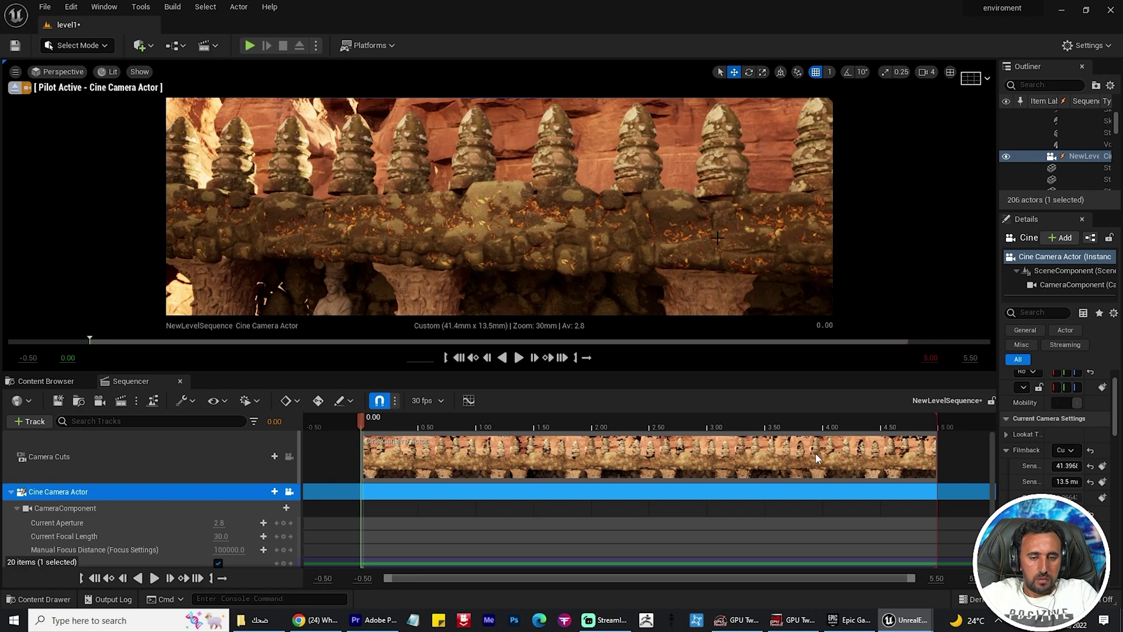
# - Select the two mossy ledge pieces above the columns and reframe the piloted camera on the finials above them
pyautogui.click(617, 225)
pyautogui.press('f')
pyautogui.keyDown('alt'); pyautogui.moveTo(617, 225); pyautogui.dragTo(612, 240); pyautogui.keyUp('alt')
pyautogui.keyDown('shift'); pyautogui.click(636, 220); pyautogui.keyUp('shift')
pyautogui.press('f')
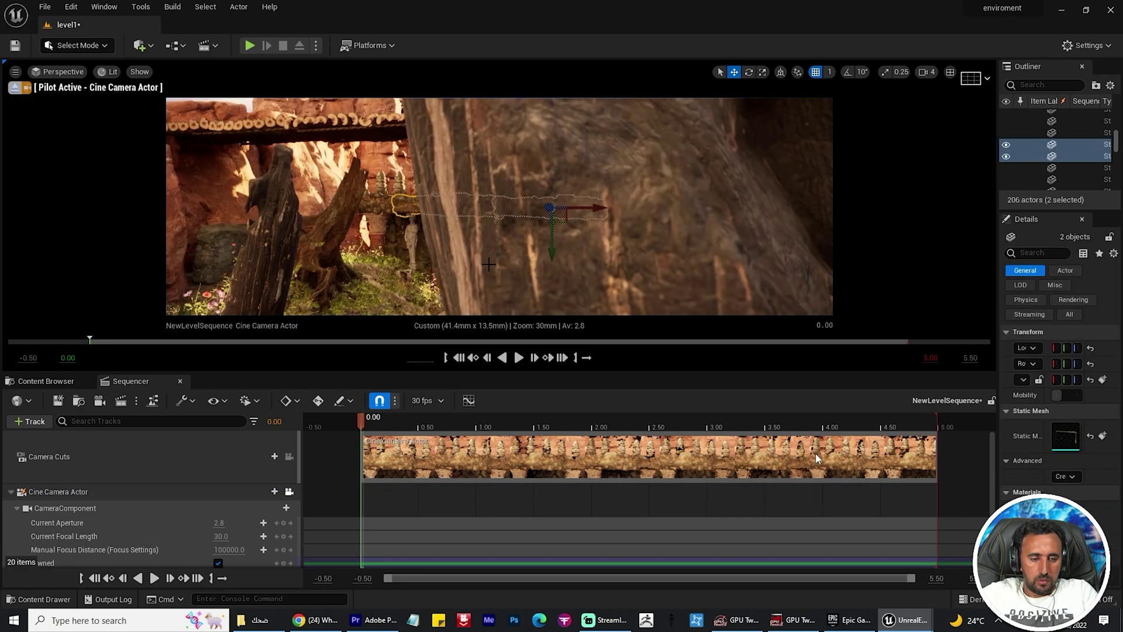
pyautogui.scroll(6, 385, 228)
pyautogui.scroll(6, 370, 254)
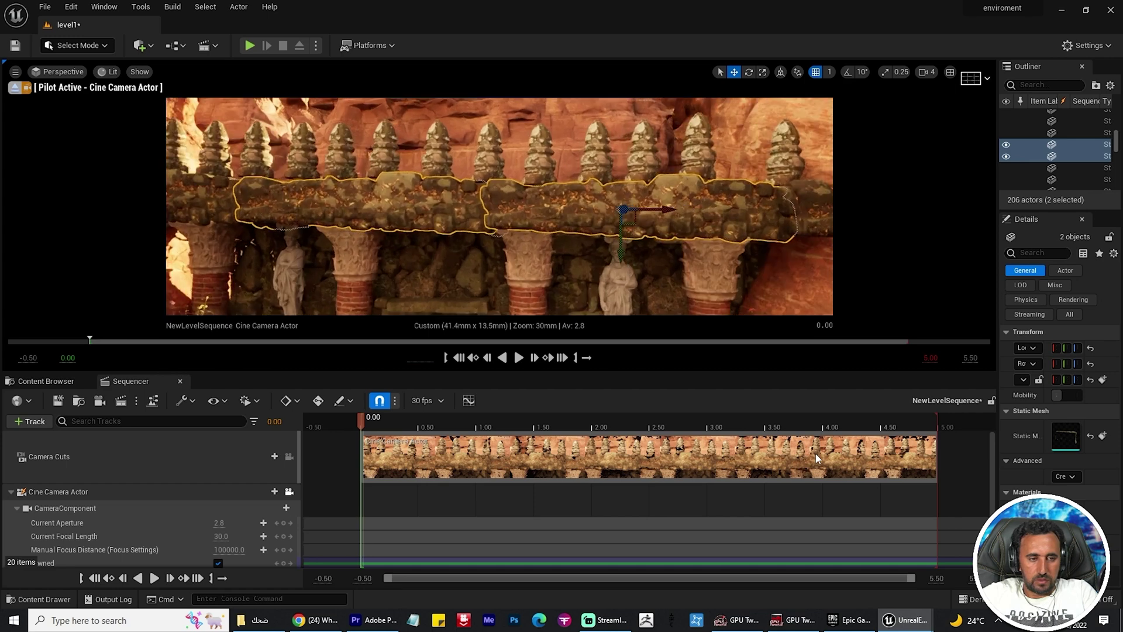
pyautogui.moveTo(371, 253)
pyautogui.mouseDown(button='middle')
pyautogui.moveTo(327, 299)
pyautogui.moveTo(363, 271)
pyautogui.mouseUp(button='middle')
pyautogui.scroll(-4, 370, 254)
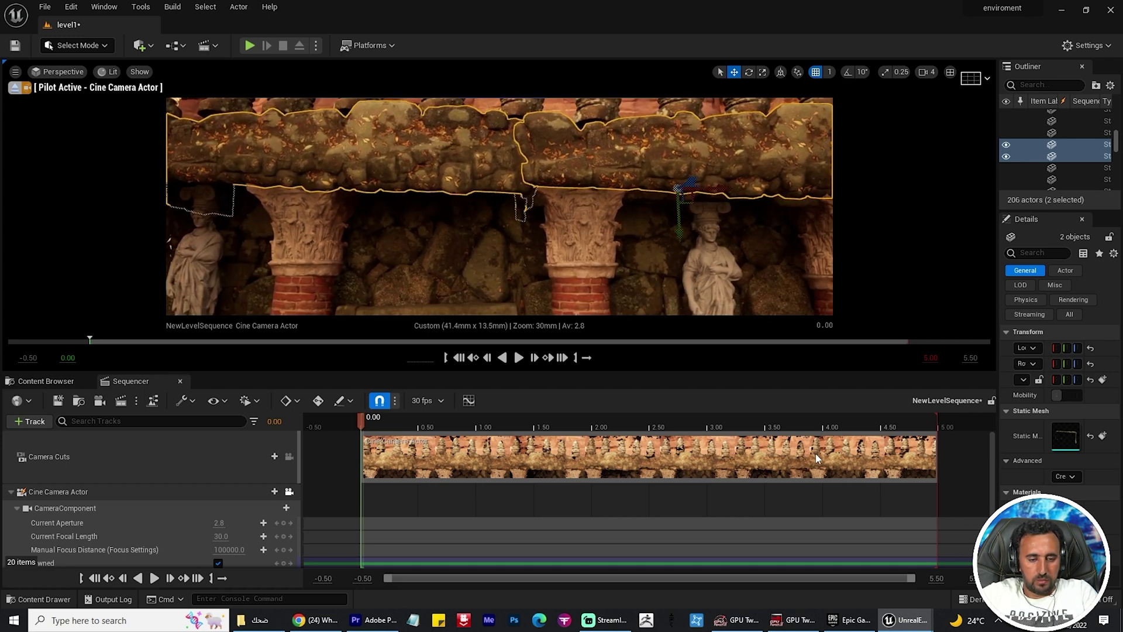
pyautogui.press('a')
pyautogui.press('e')
pyautogui.hotkey('ctrl', 'z')
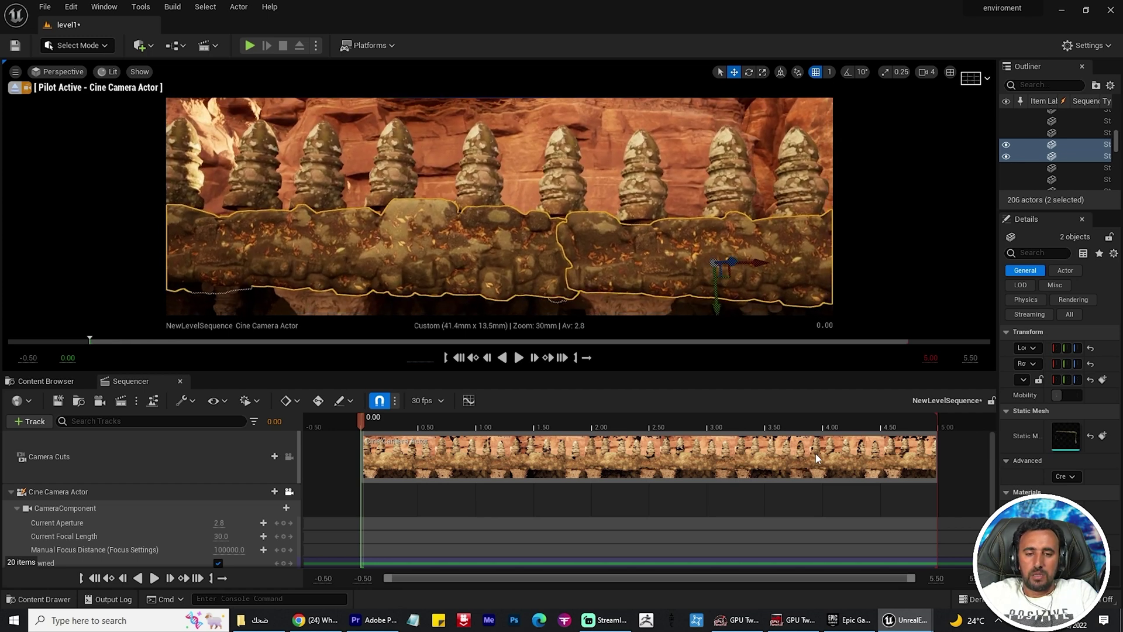
# - Add a Transform keyframe for the Cine Camera Actor at 0.00 seconds
pyautogui.click(174, 496)
pyautogui.scroll(-2, 182, 524)
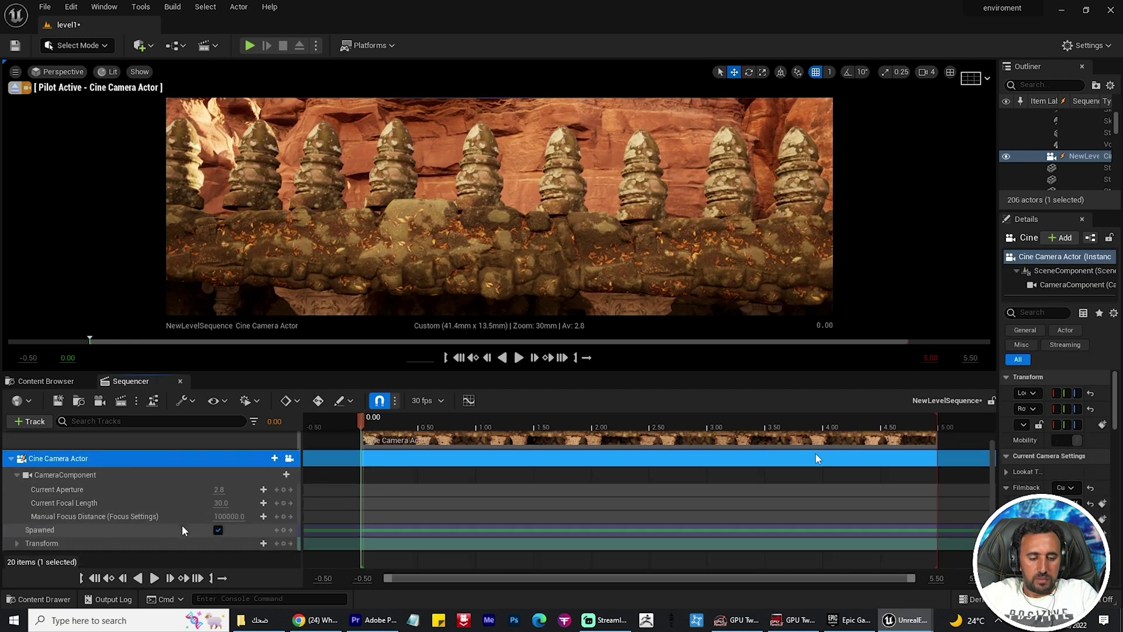
pyautogui.click(146, 544)
pyautogui.click(284, 544)
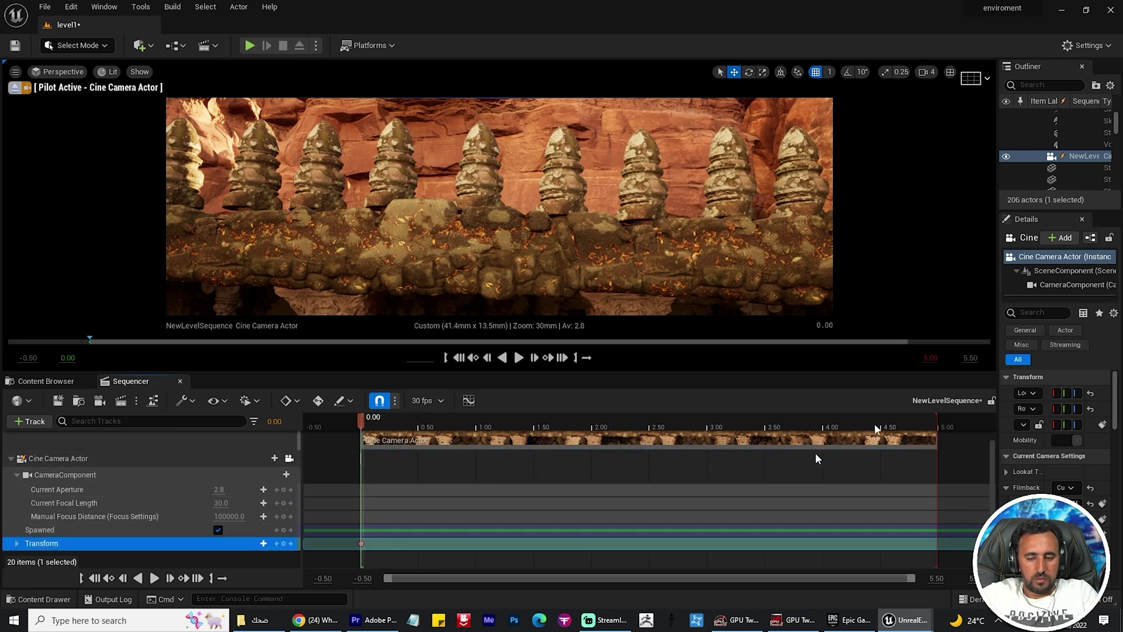
# - Extend the timeline's visible range to 20 seconds and lengthen the sequence and its camera cut to about 19.3 seconds
pyautogui.click(443, 400)
pyautogui.moveTo(497, 342)
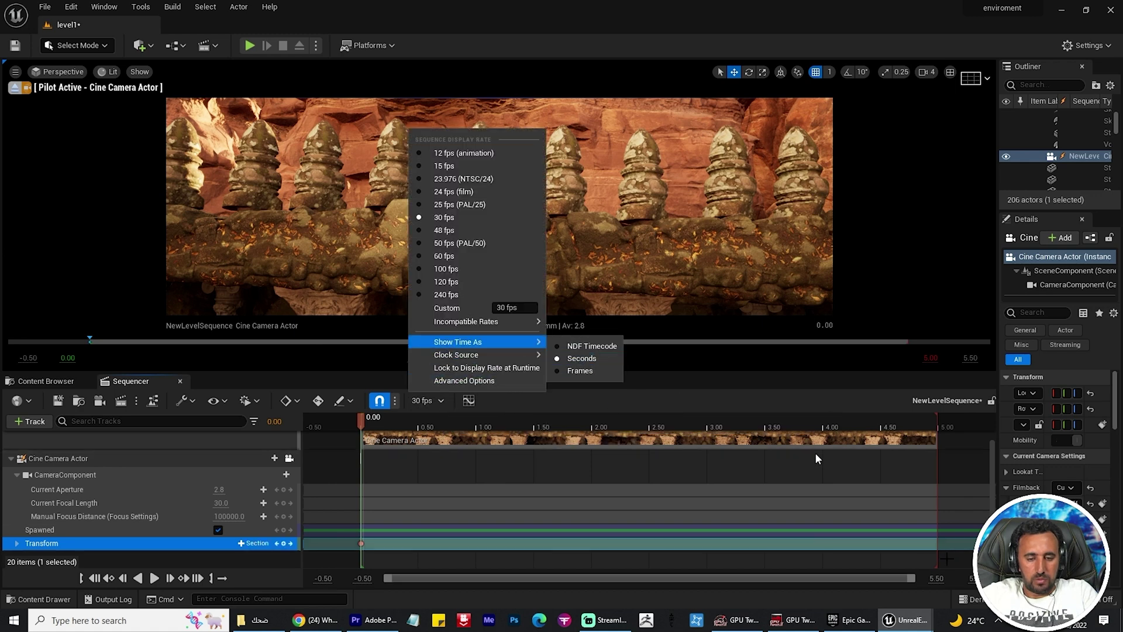
pyautogui.click(937, 579)
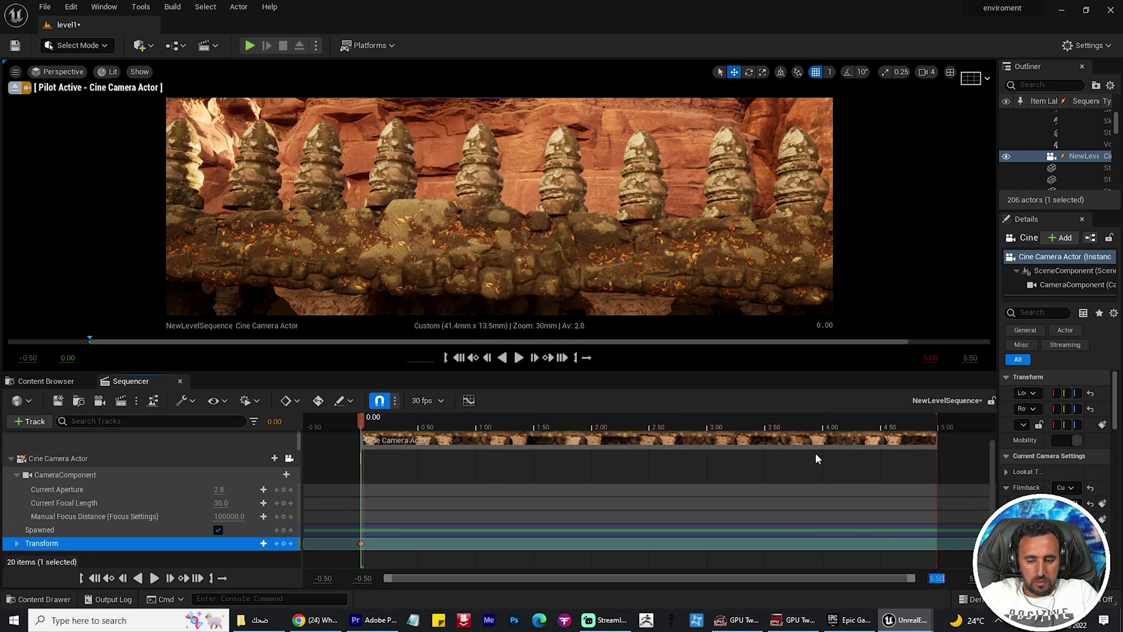
pyautogui.press('Return')
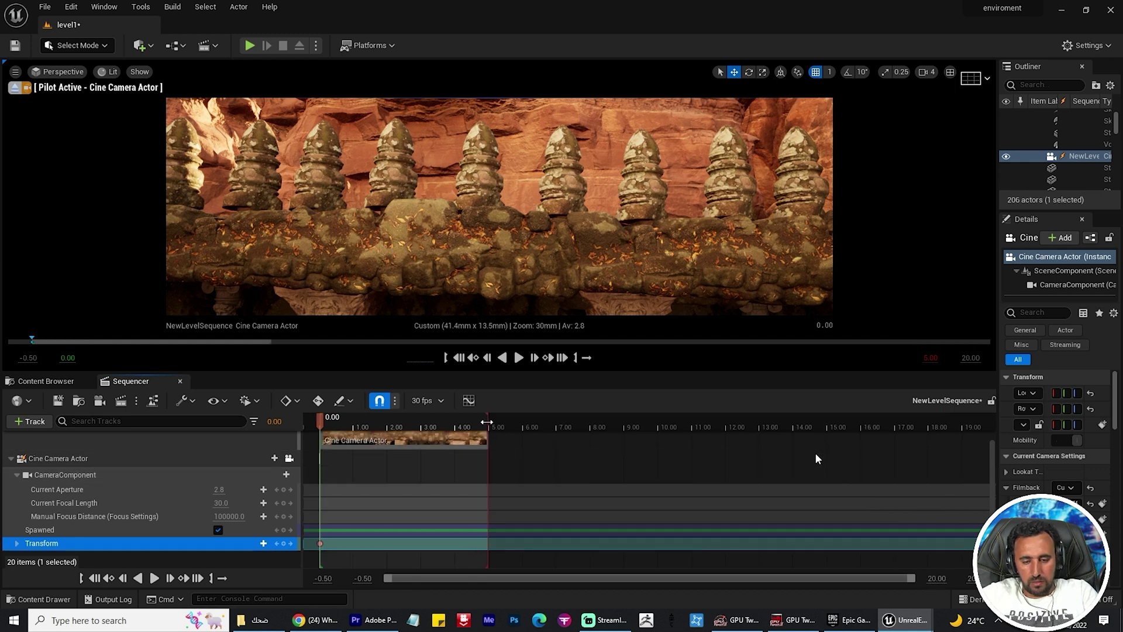
pyautogui.moveTo(634, 422); pyautogui.dragTo(966, 426)
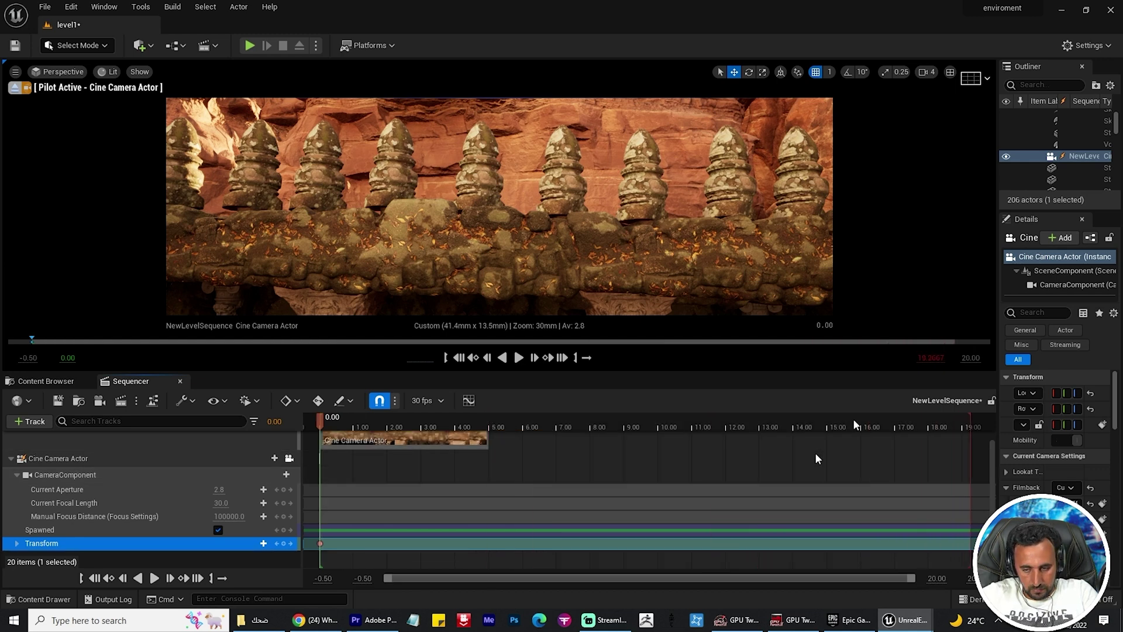
pyautogui.moveTo(487, 438); pyautogui.dragTo(969, 438)
pyautogui.click(478, 426)
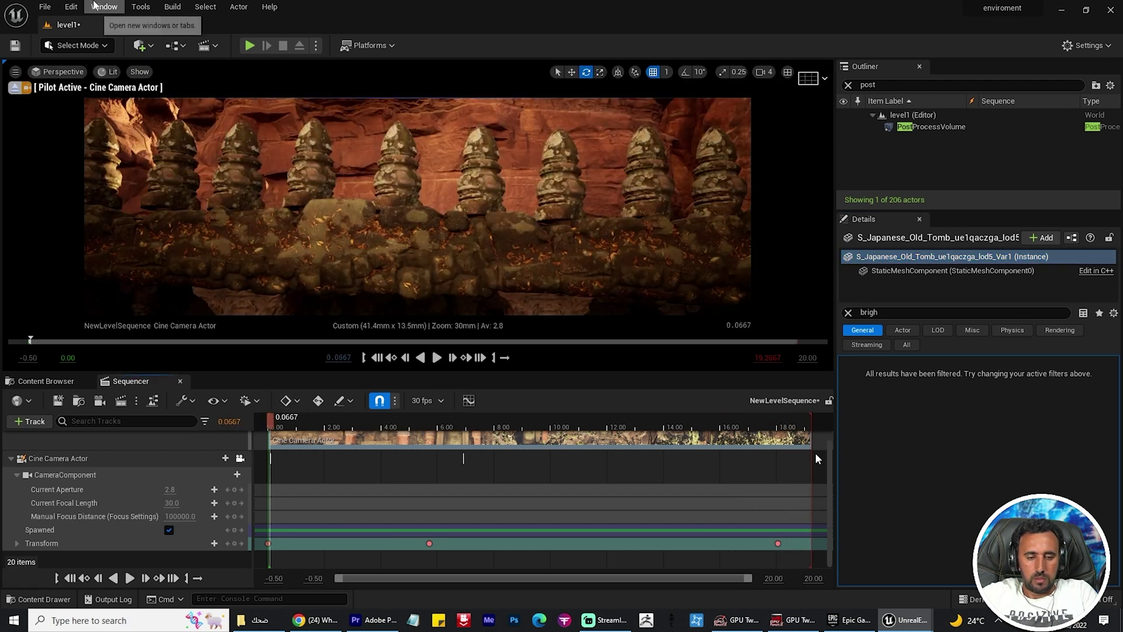
# - Save all changes to the level and the level sequence
pyautogui.click(104, 7)
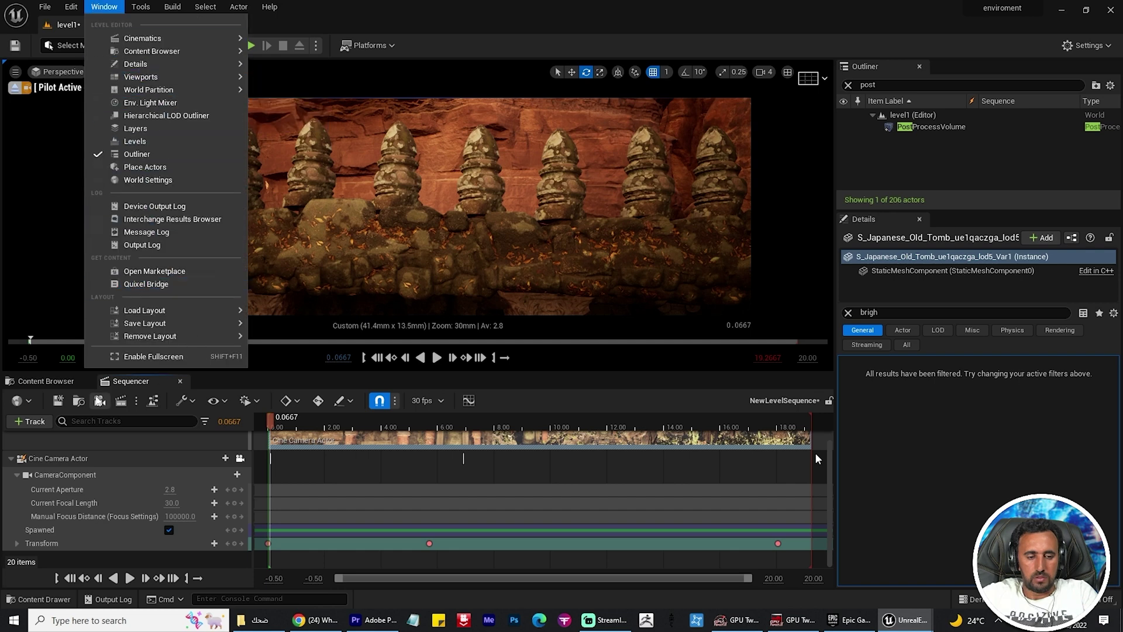
pyautogui.click(437, 204)
pyautogui.hotkey('ctrl', 'shift', 's')
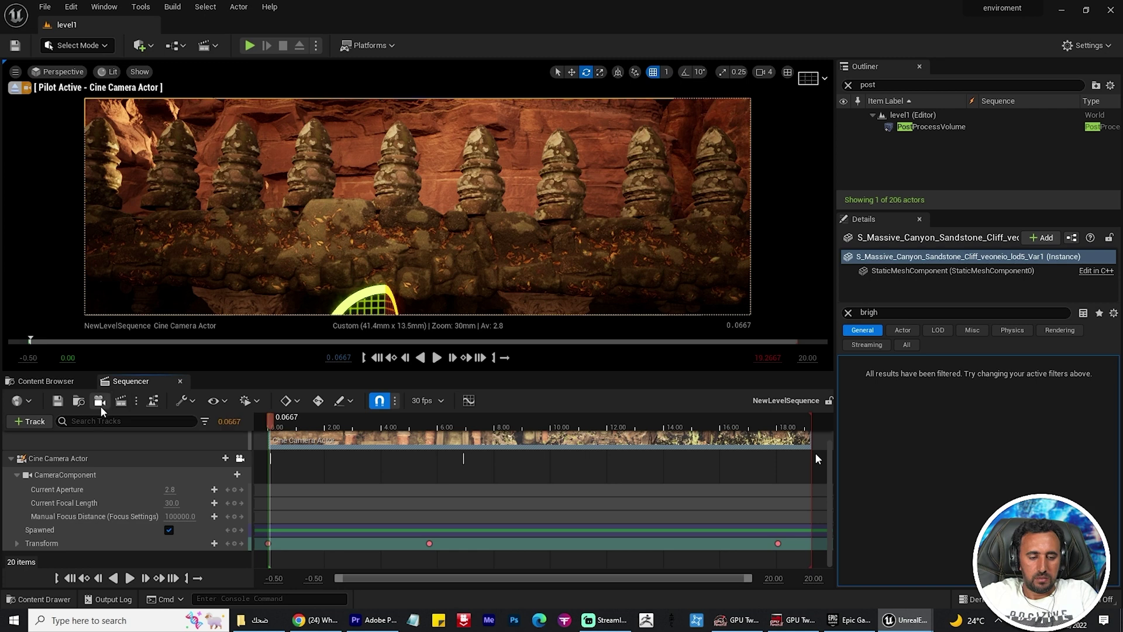
# - Preview the camera animation from the start of the sequence in a full-screen viewport
pyautogui.press('F11')
pyautogui.click(536, 600)
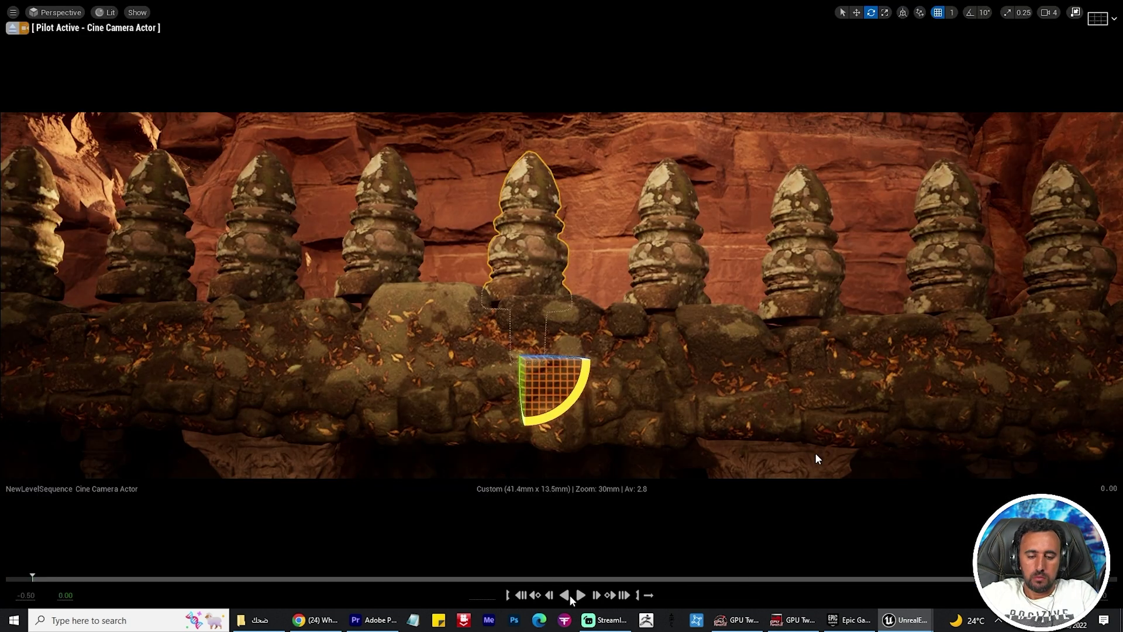
pyautogui.click(581, 595)
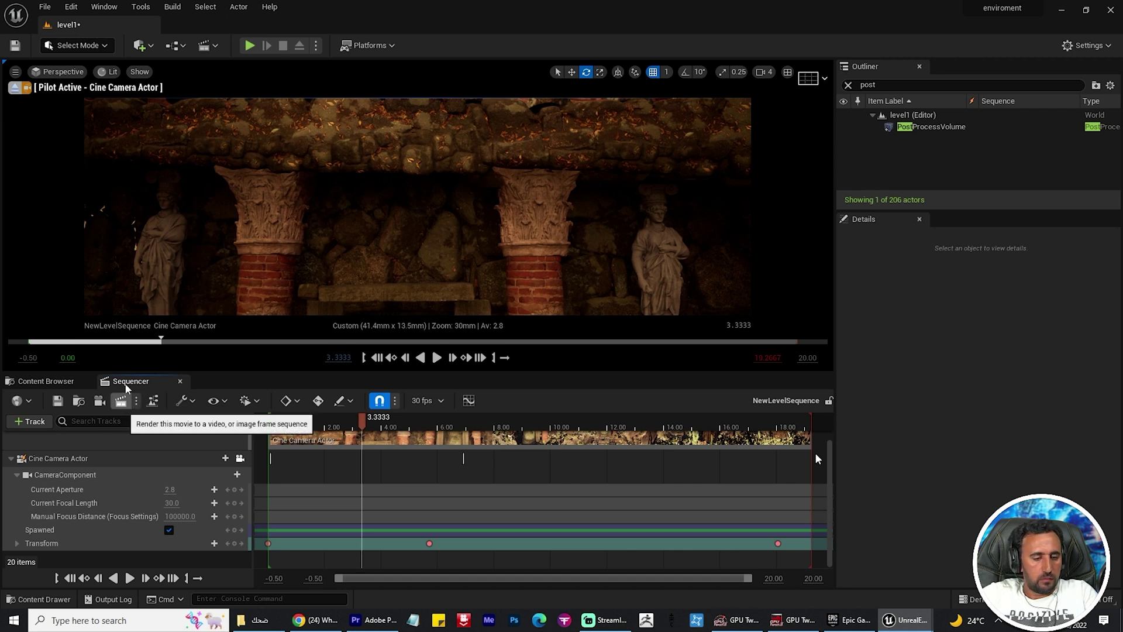
# - Open the movie render settings for the sequence and set the resolution to 1920 x 1080 (16:9)
pyautogui.click(121, 399)
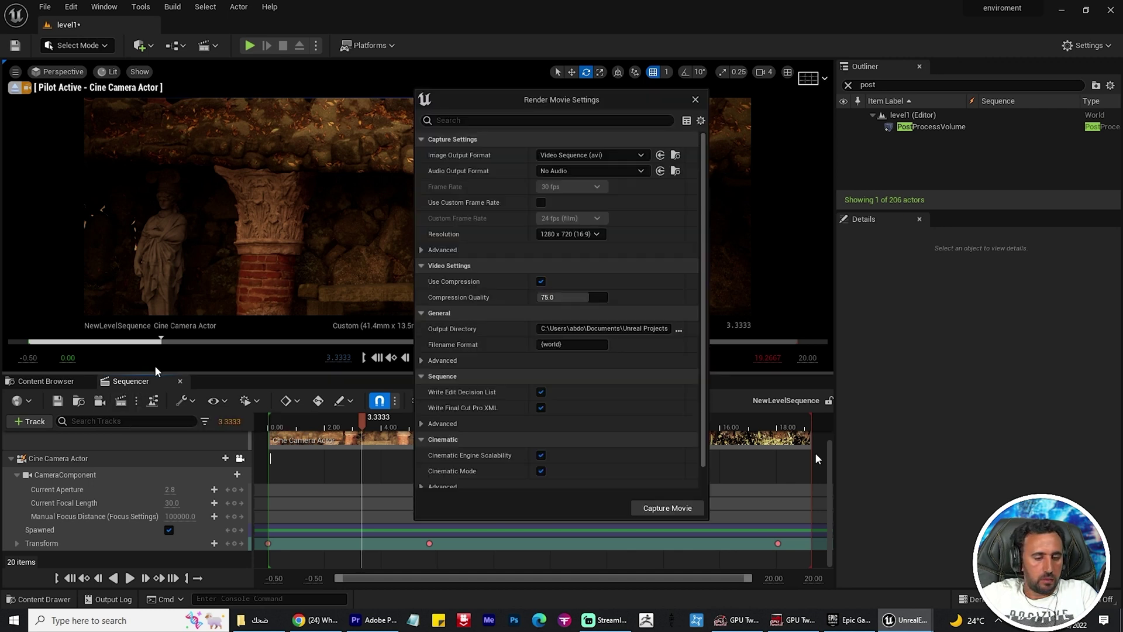
pyautogui.click(590, 236)
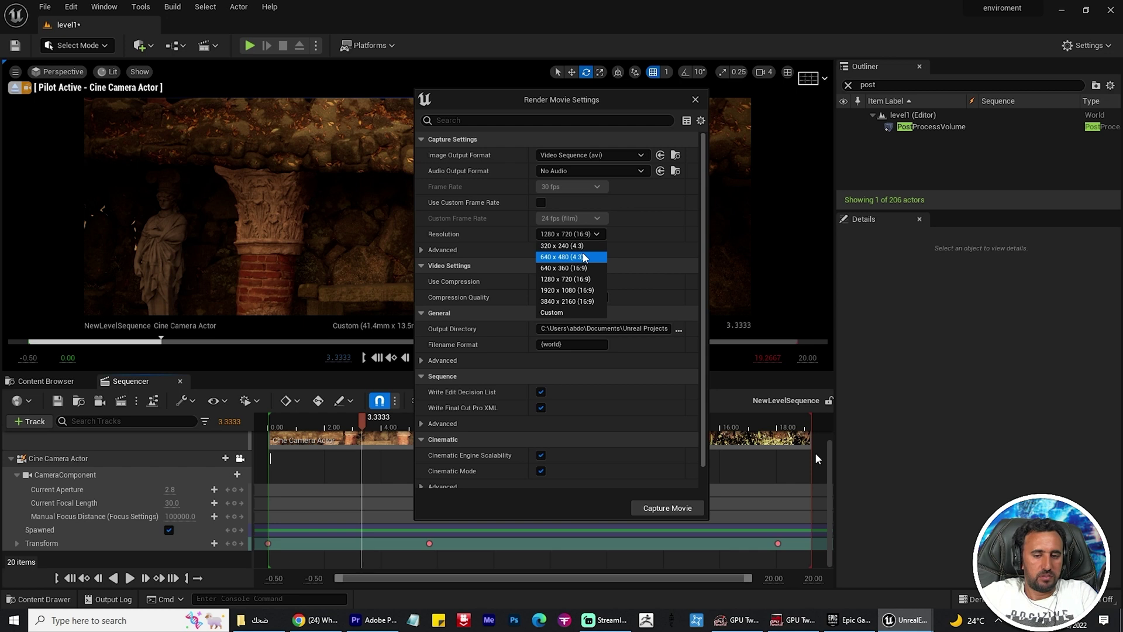
pyautogui.click(565, 290)
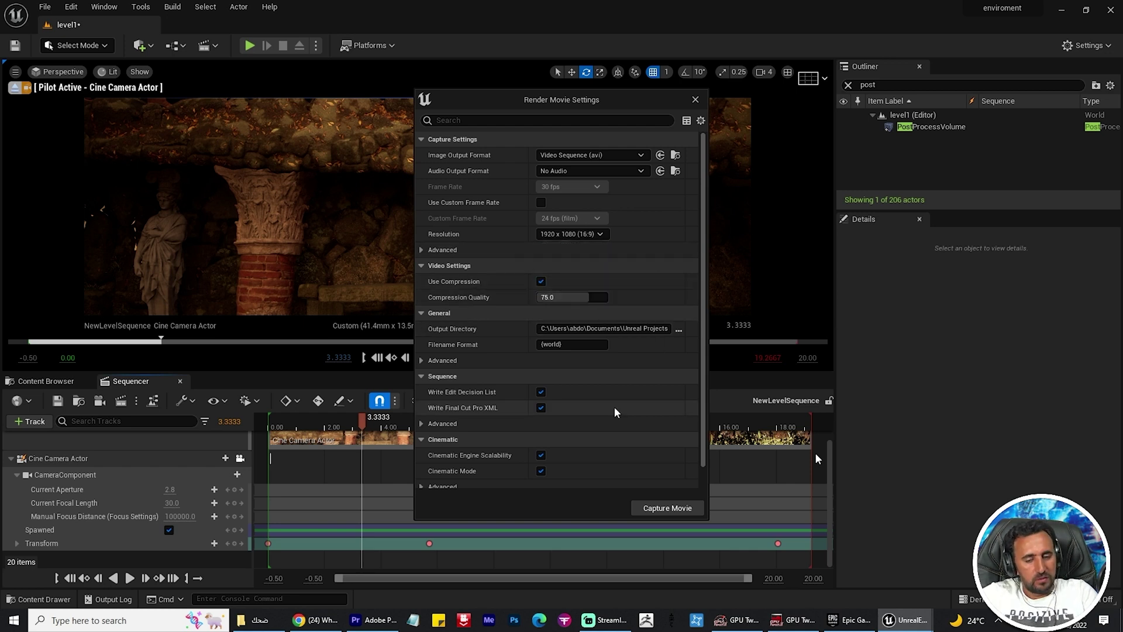
# - Set the output directory to a new Desktop folder named render and start capturing the movie
pyautogui.click(678, 331)
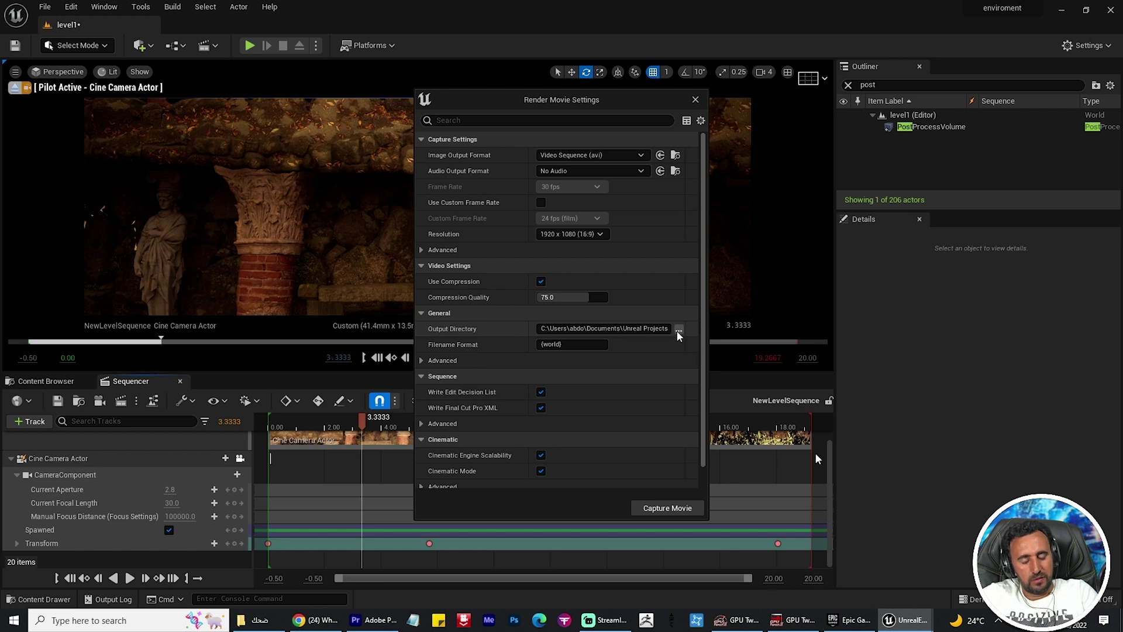
pyautogui.click(472, 293)
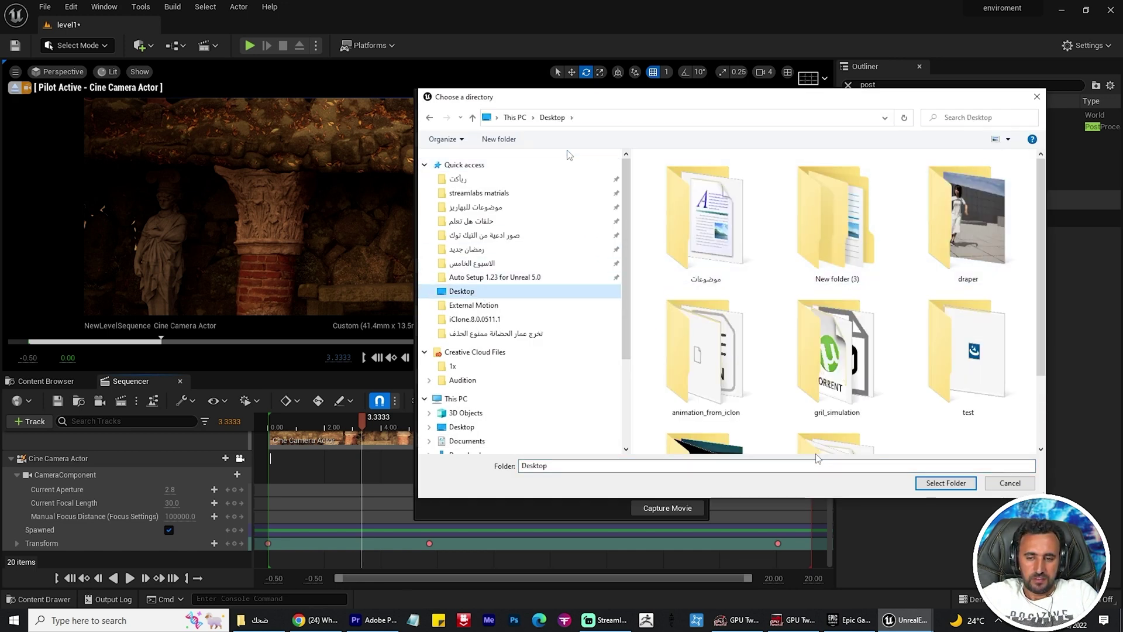
pyautogui.click(500, 140)
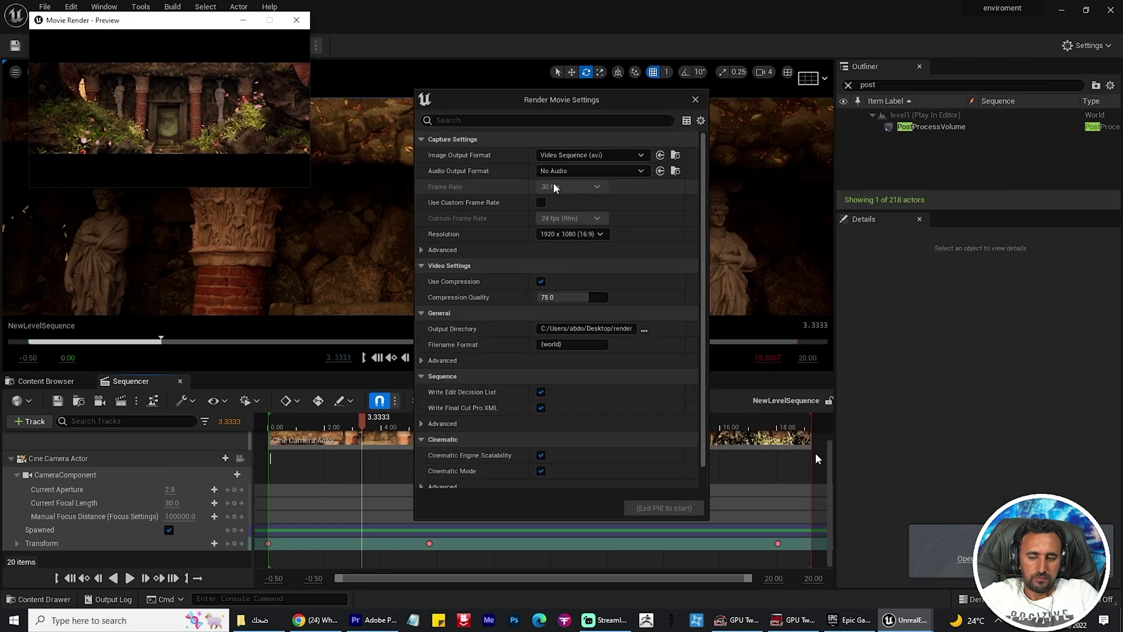